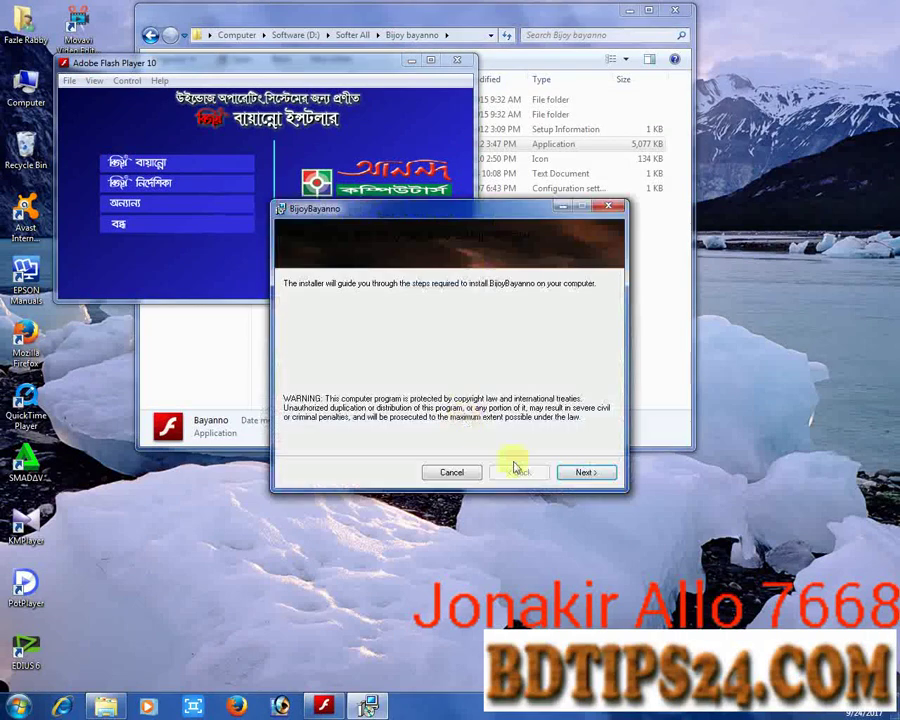
Step: Install BijoyBayanno for Everyone in C:\Program Files\Ananda Computers\BijoyBayanno\, accepting the license agreement
{"action": "left_click", "coordinate": [576, 476]}
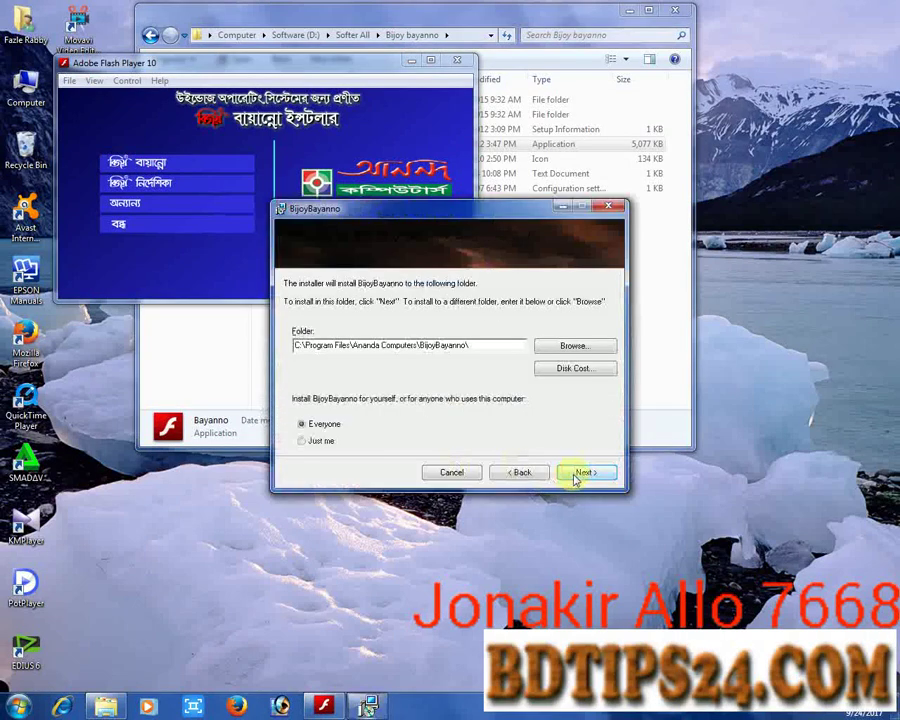
{"action": "left_click", "coordinate": [585, 473]}
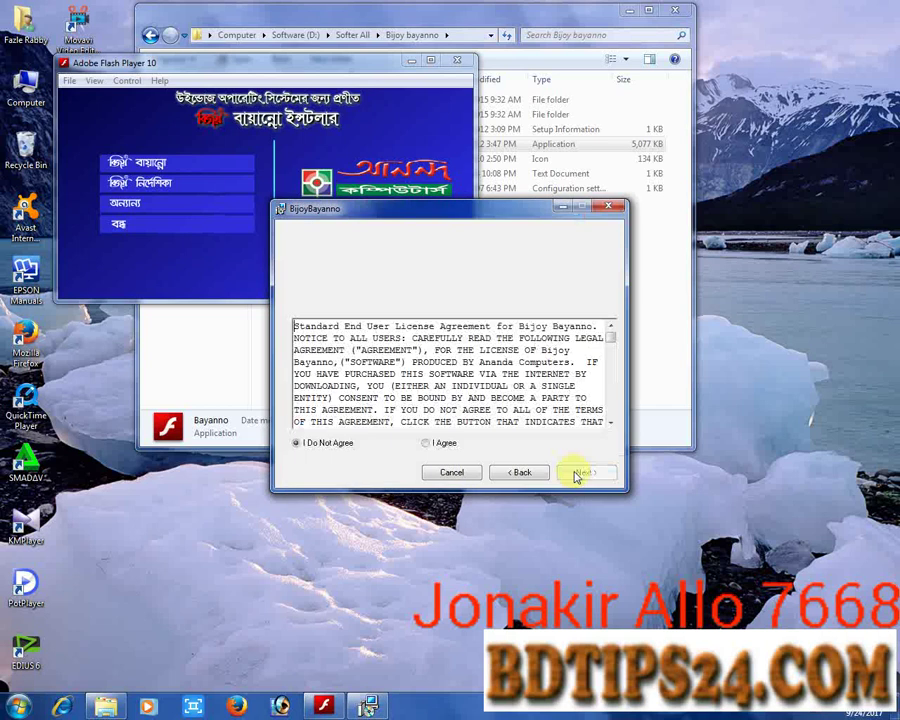
{"action": "left_click", "coordinate": [427, 443]}
{"action": "left_click", "coordinate": [578, 474]}
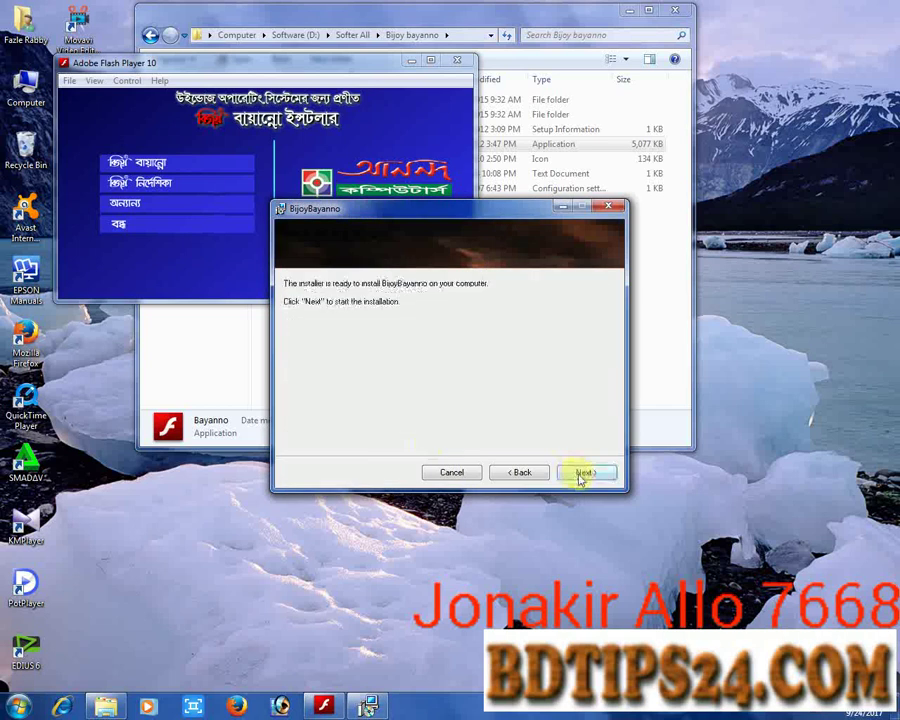
{"action": "left_click", "coordinate": [579, 476]}
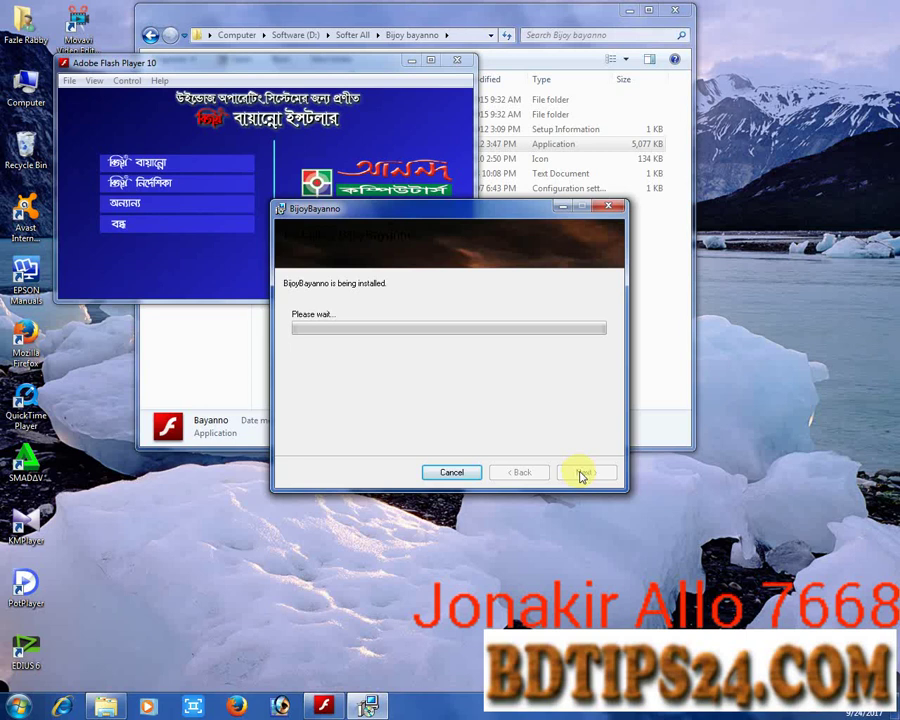
{"action": "right_click", "coordinate": [731, 188]}
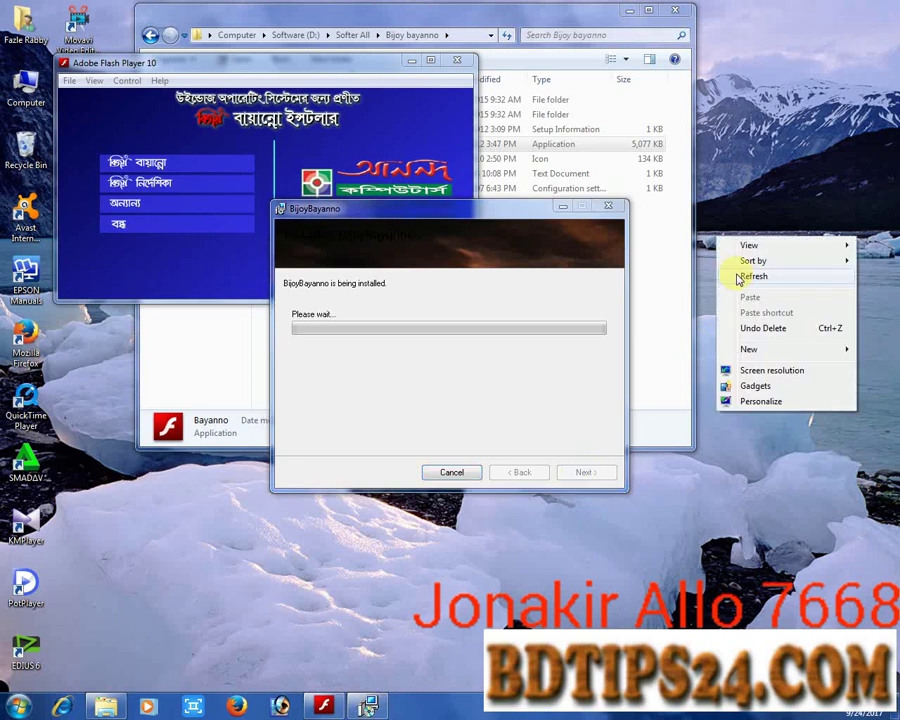
{"action": "right_click", "coordinate": [740, 224]}
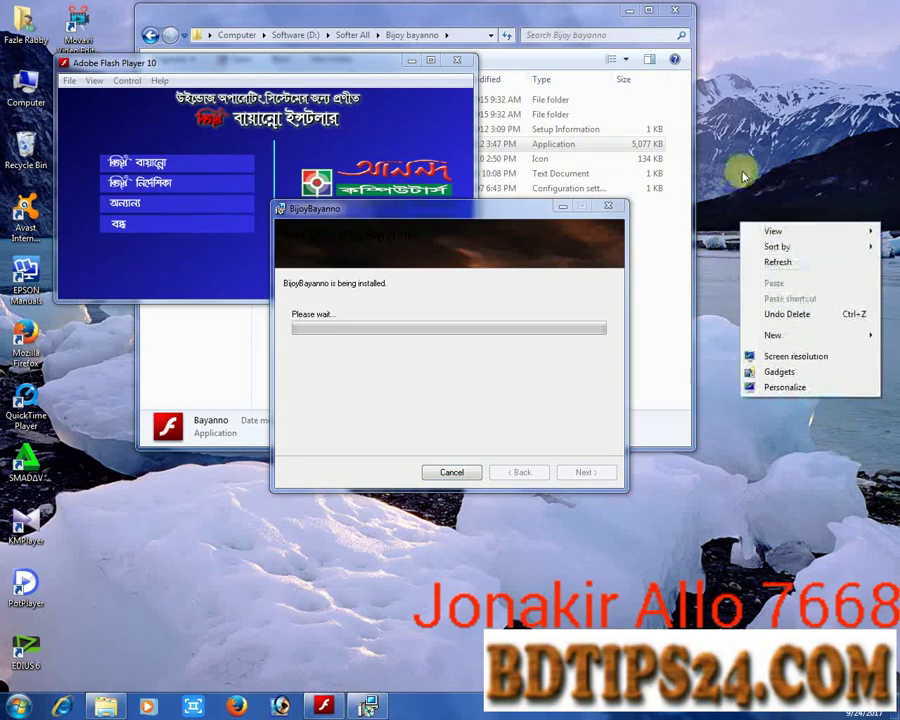
{"action": "right_click", "coordinate": [743, 176]}
{"action": "right_click", "coordinate": [748, 217]}
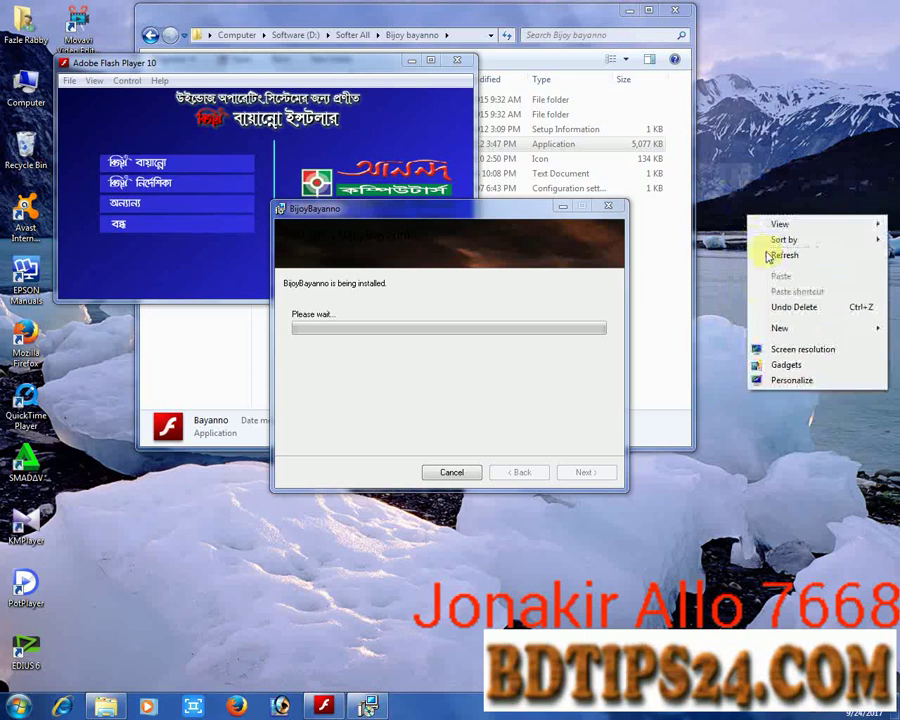
{"action": "right_click", "coordinate": [760, 221]}
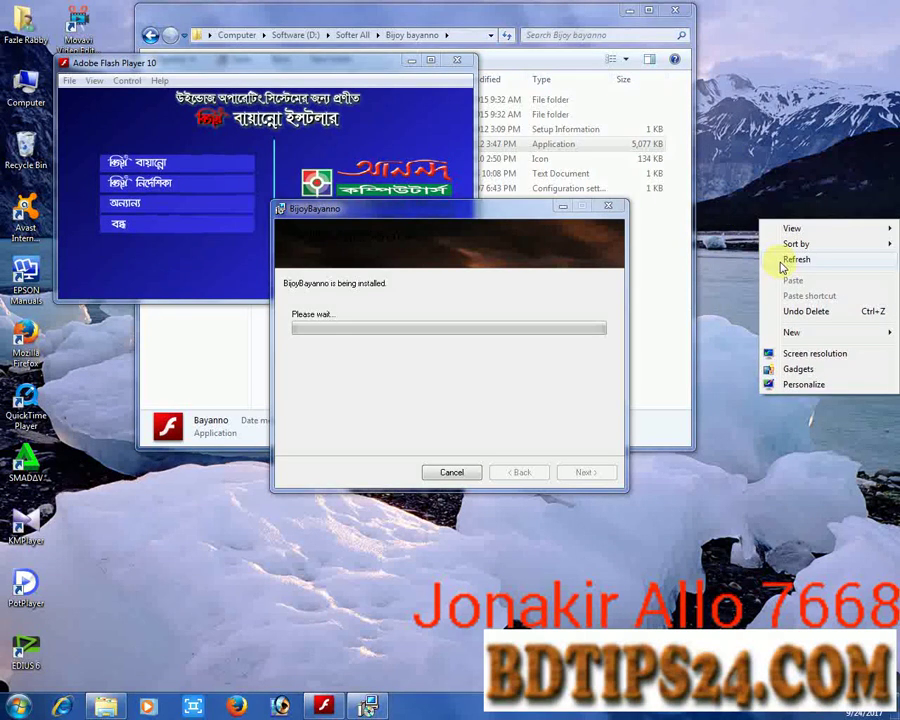
{"action": "left_click", "coordinate": [785, 263]}
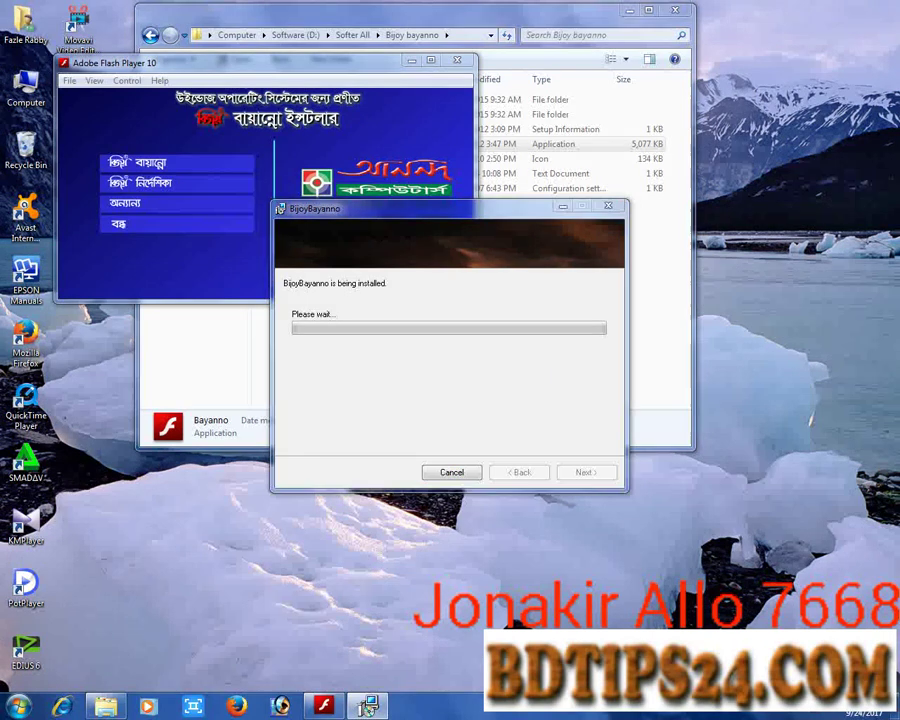
{"action": "left_click", "coordinate": [506, 374]}
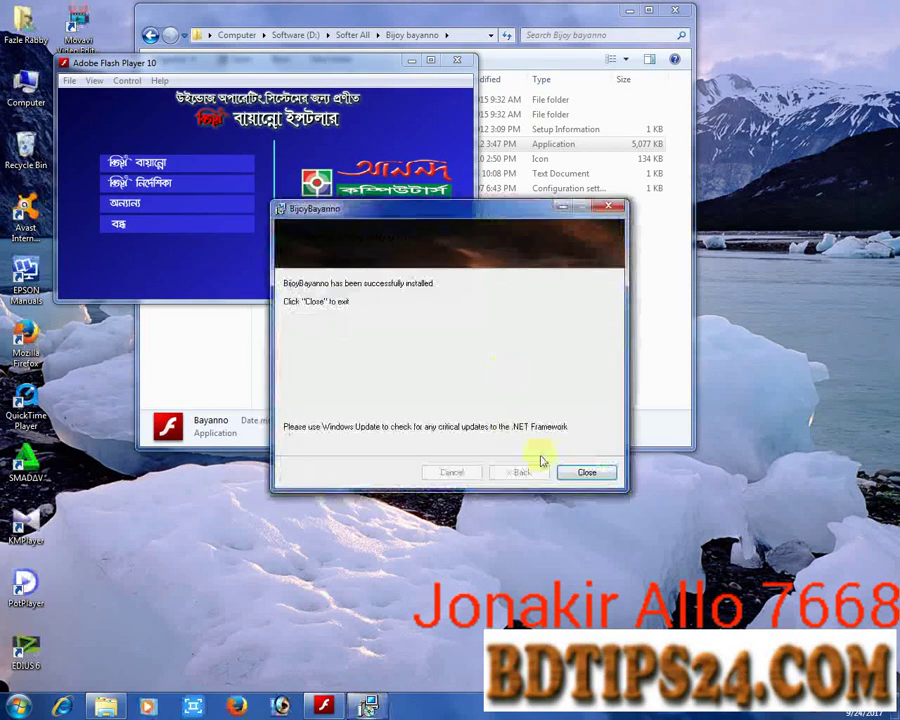
Step: Close the finished installer and its Flash launcher, and open the PASSWORD text file before closing the Bijoy bayanno folder
{"action": "left_click", "coordinate": [588, 474]}
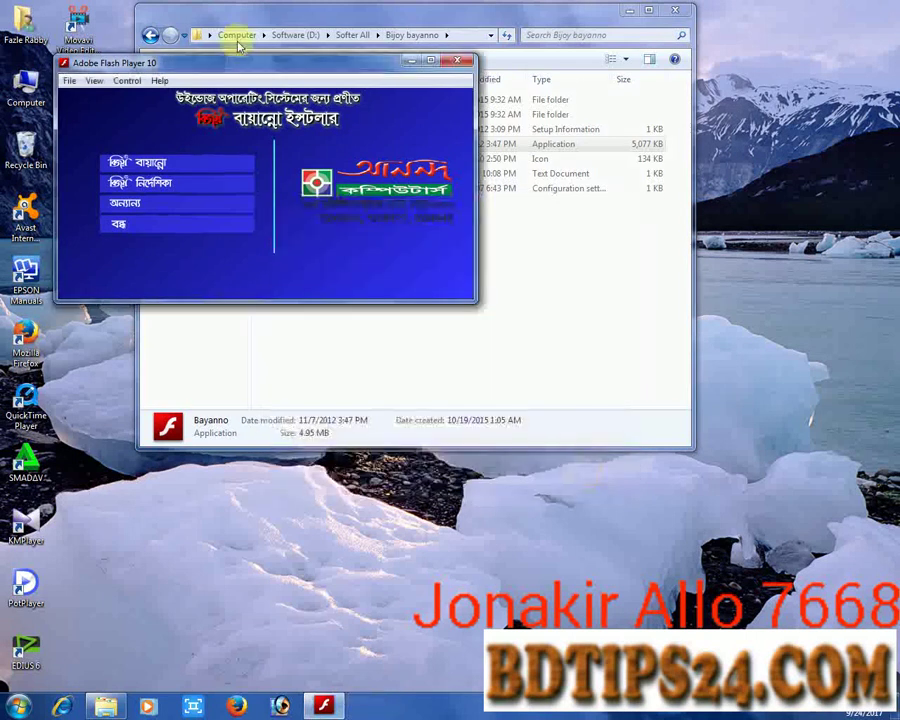
{"action": "left_click", "coordinate": [460, 62]}
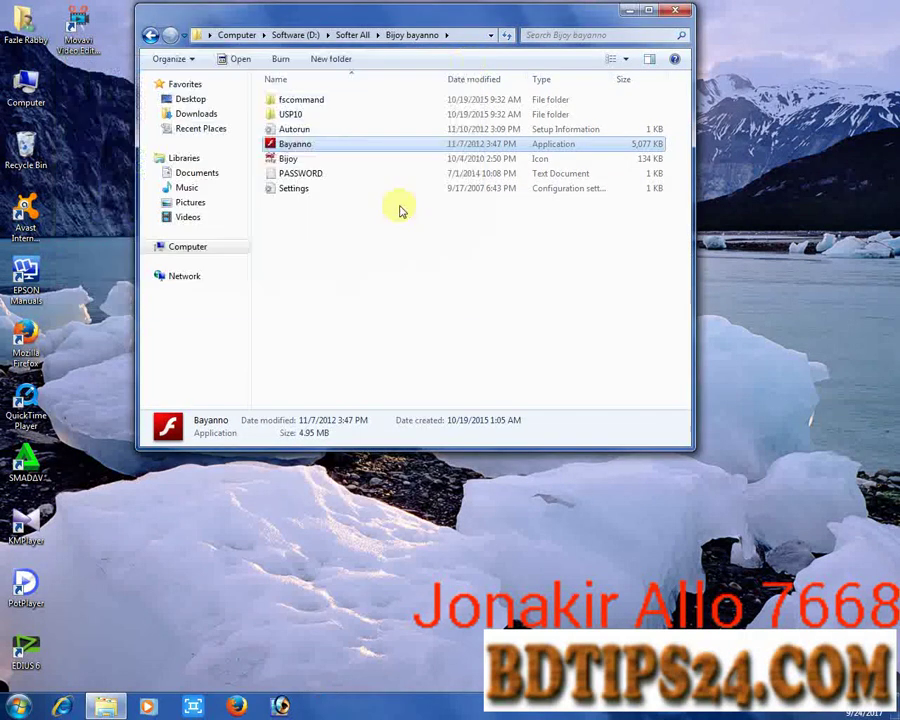
{"action": "double_click", "coordinate": [318, 175]}
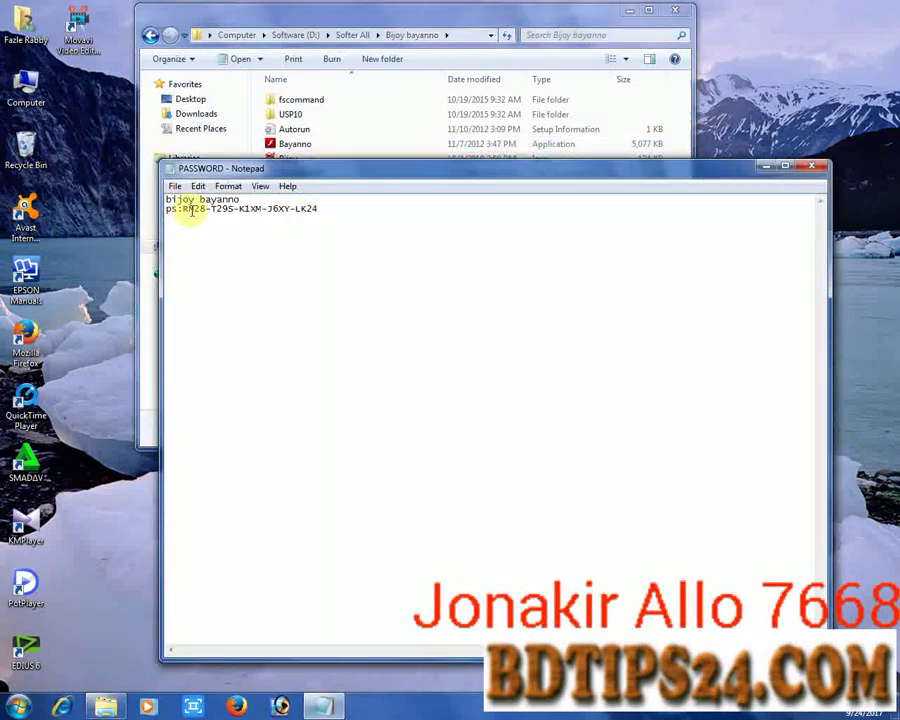
{"action": "left_click", "coordinate": [674, 11]}
Step: Launch the installed BijoyBayanno program
{"action": "left_click", "coordinate": [18, 706]}
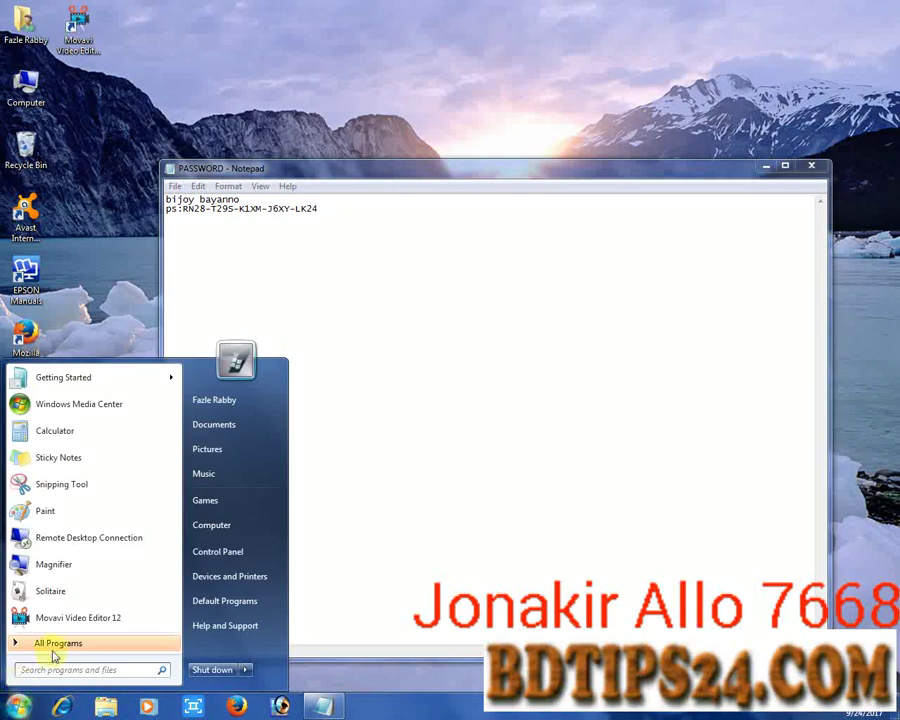
{"action": "left_click", "coordinate": [57, 645]}
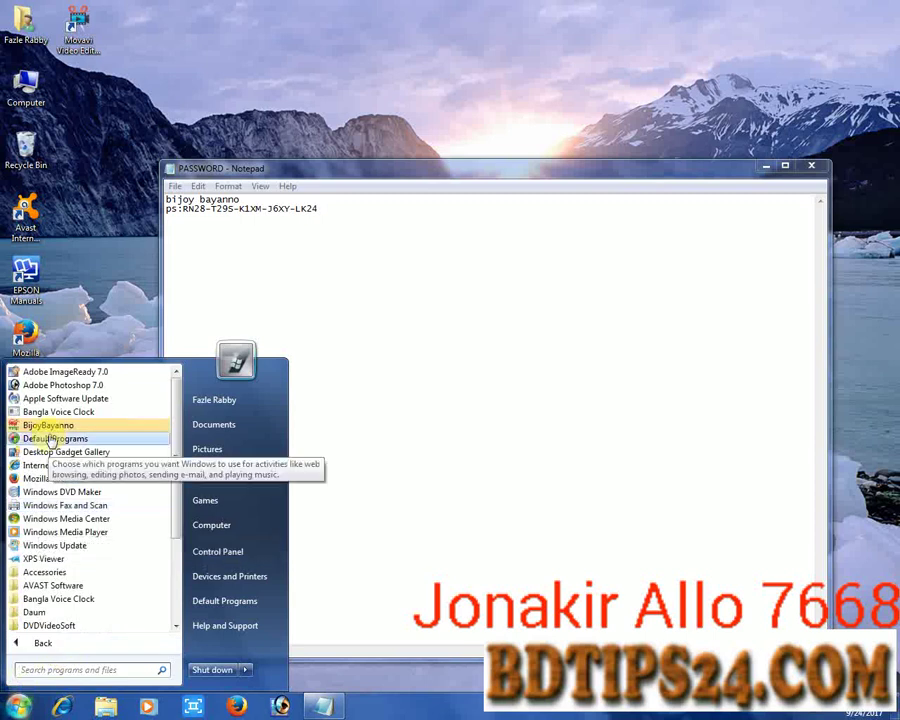
{"action": "left_click", "coordinate": [50, 425]}
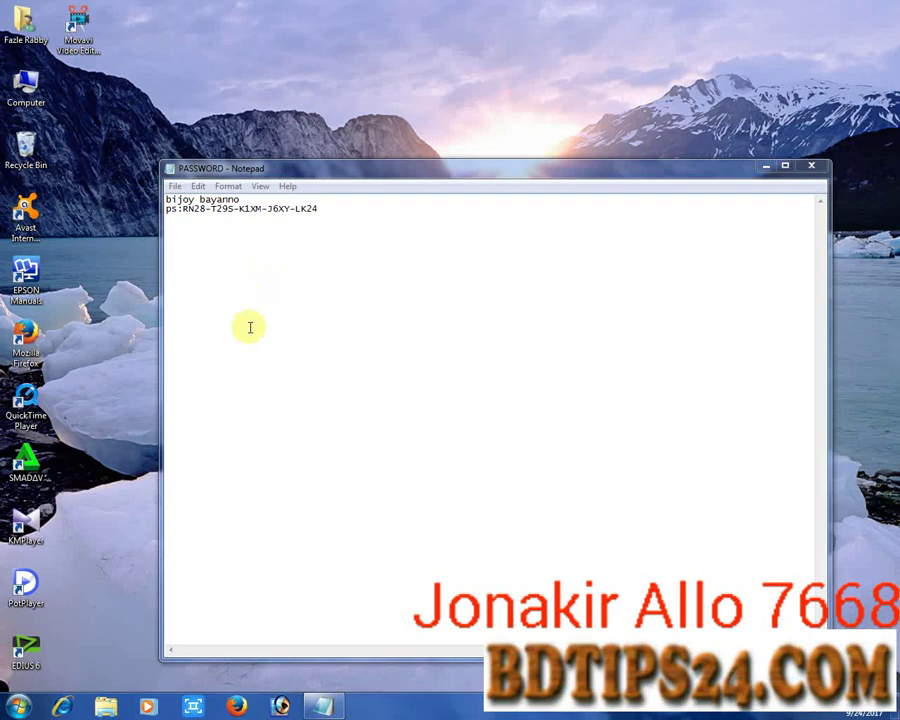
Step: Minimize the PASSWORD note, refresh the desktop and move the Registration Form lower on it
{"action": "left_click", "coordinate": [764, 170]}
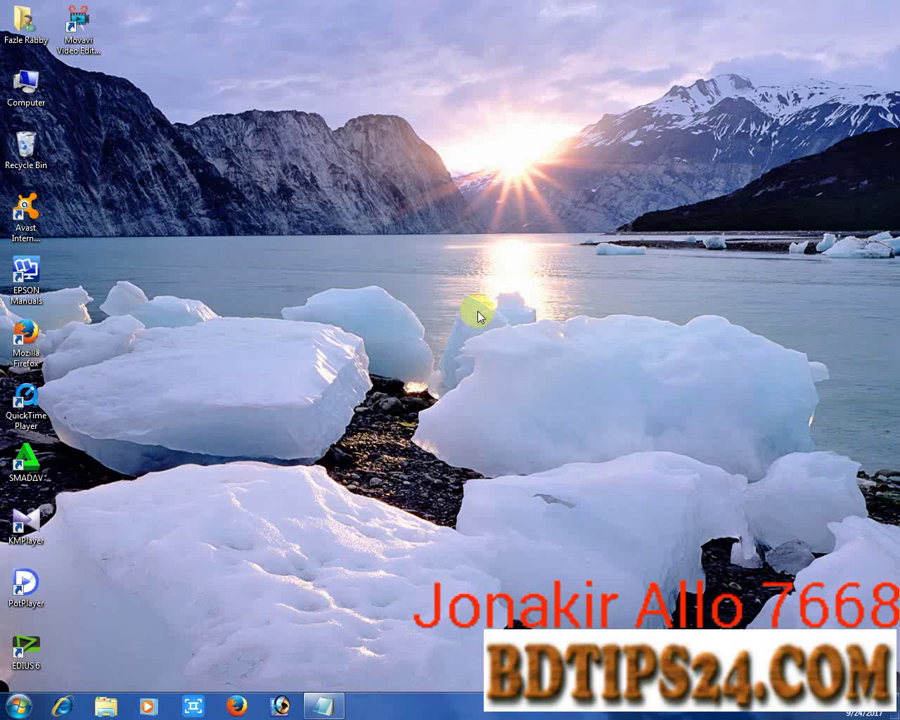
{"action": "right_click", "coordinate": [328, 128]}
{"action": "left_click", "coordinate": [345, 171]}
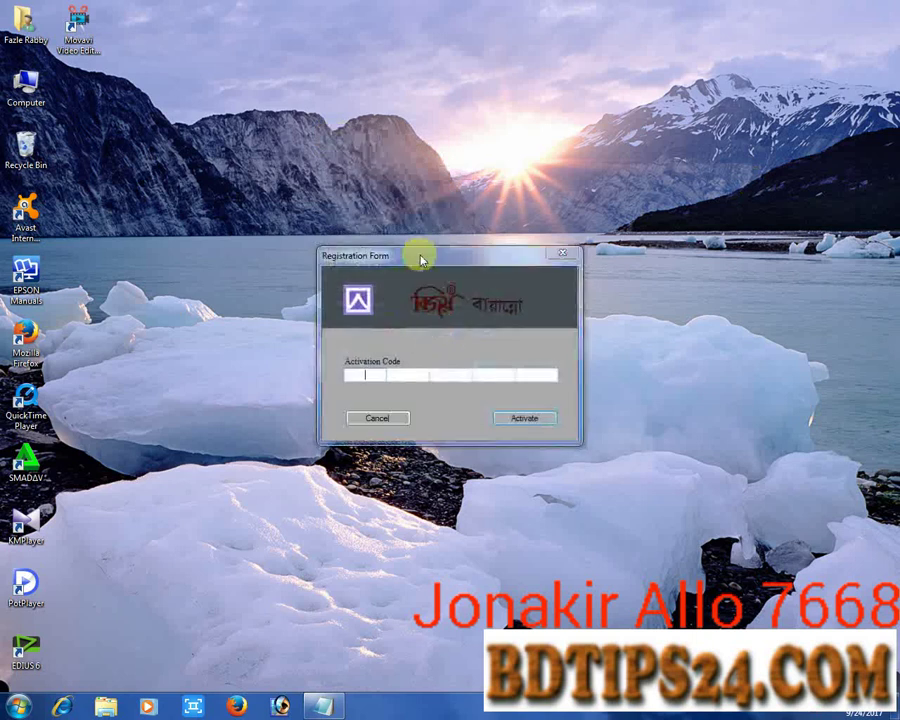
{"action": "left_click_drag", "start_coordinate": [421, 260], "coordinate": [352, 496]}
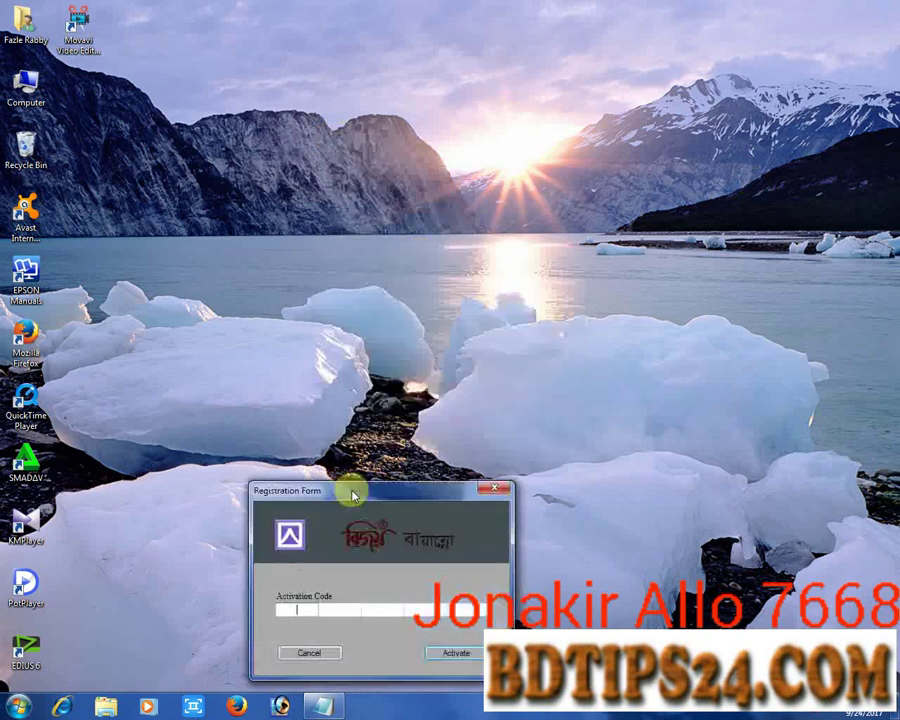
Step: Restore the PASSWORD note and copy the first group of the activation code into the form's first Activation Code box
{"action": "left_click", "coordinate": [318, 706]}
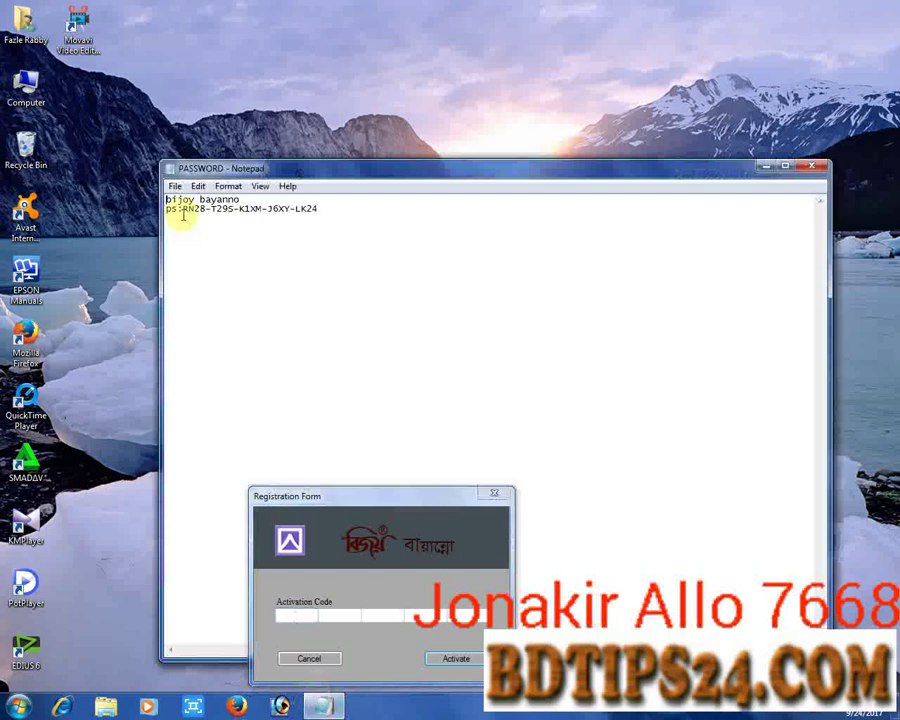
{"action": "left_click_drag", "start_coordinate": [182, 210], "coordinate": [203, 210]}
{"action": "key", "text": "ctrl+c"}
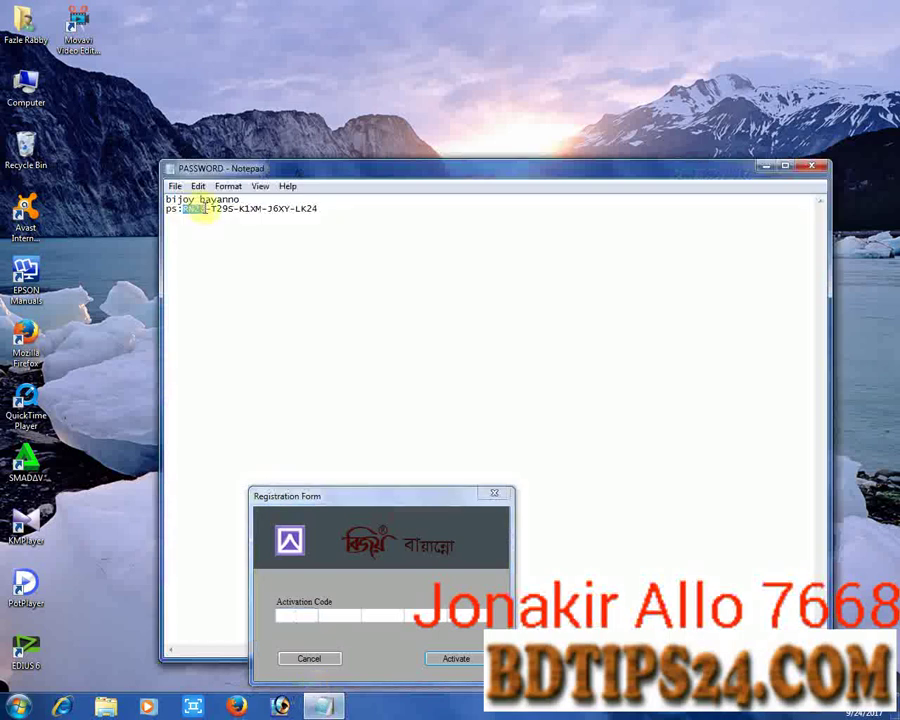
{"action": "left_click", "coordinate": [292, 615]}
{"action": "key", "text": "ctrl+v"}
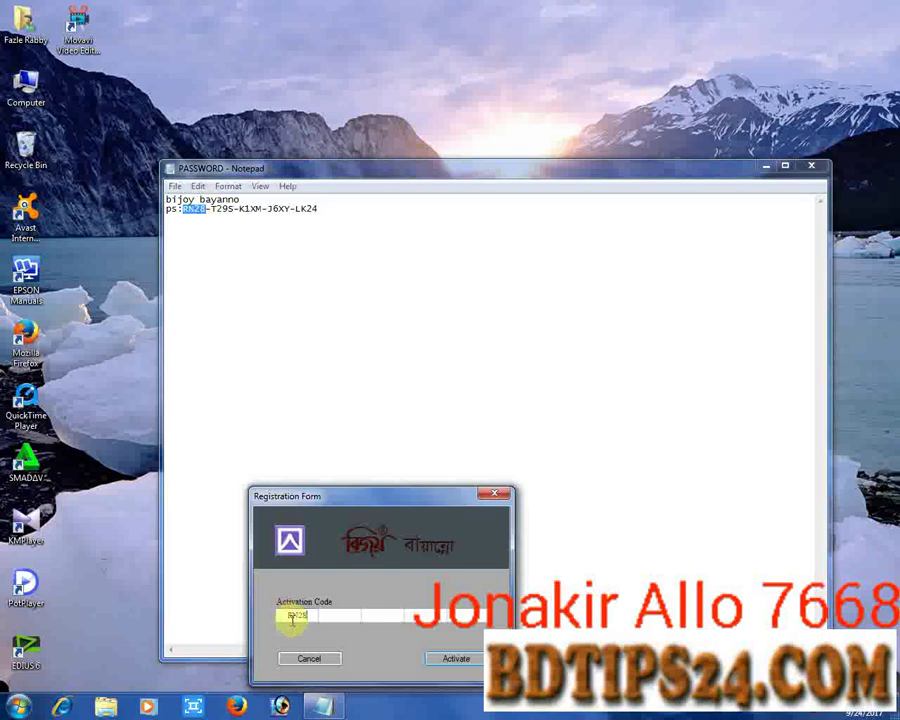
Step: Copy the second group of the activation code from the note into the second Activation Code box
{"action": "left_click", "coordinate": [213, 211]}
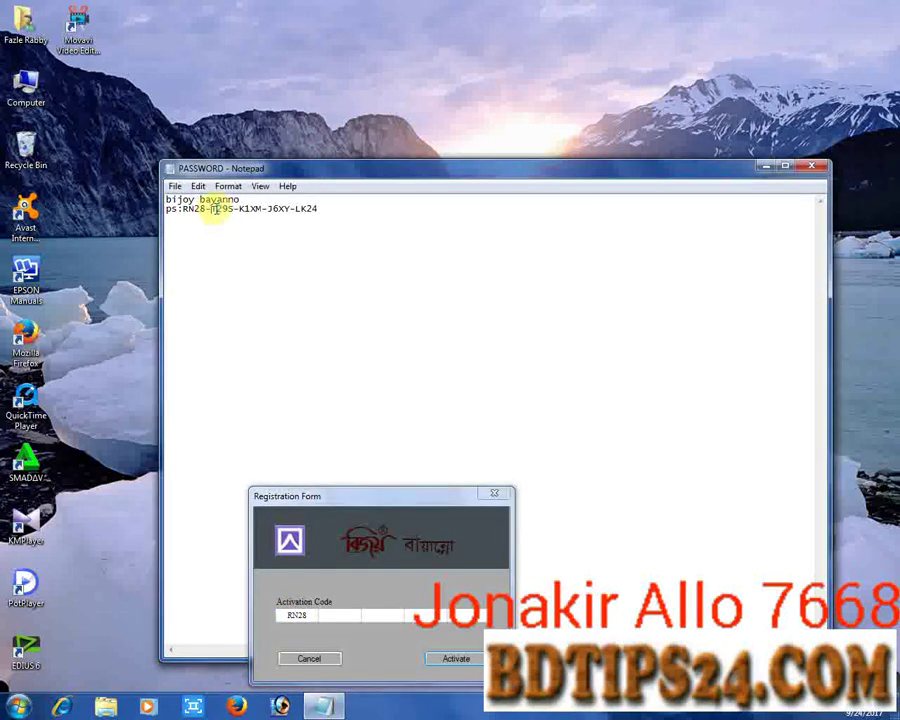
{"action": "left_click_drag", "start_coordinate": [213, 209], "coordinate": [236, 211]}
{"action": "key", "text": "ctrl+c"}
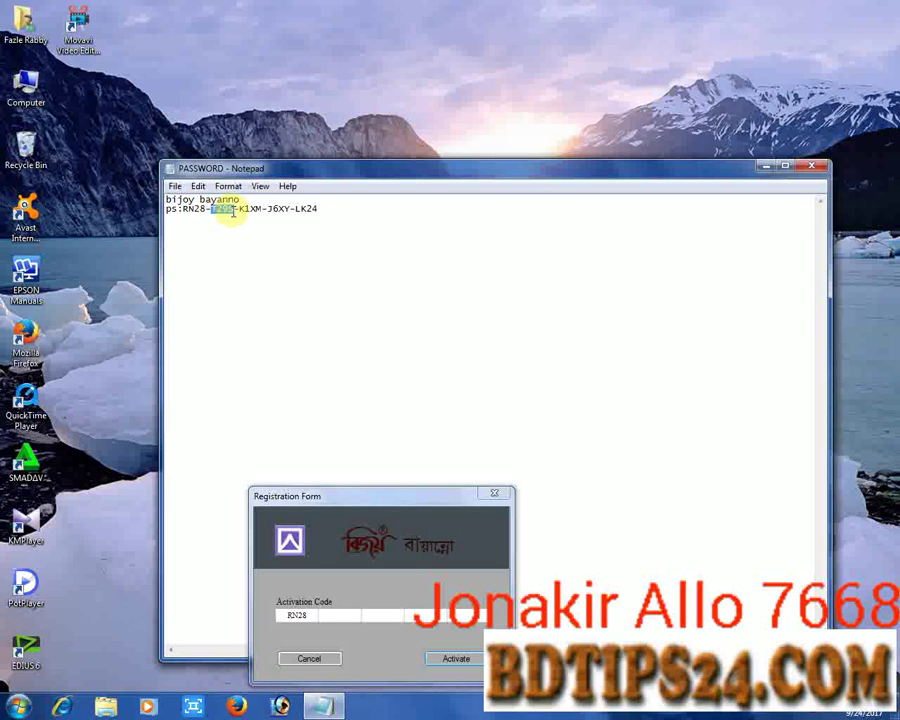
{"action": "left_click", "coordinate": [350, 618]}
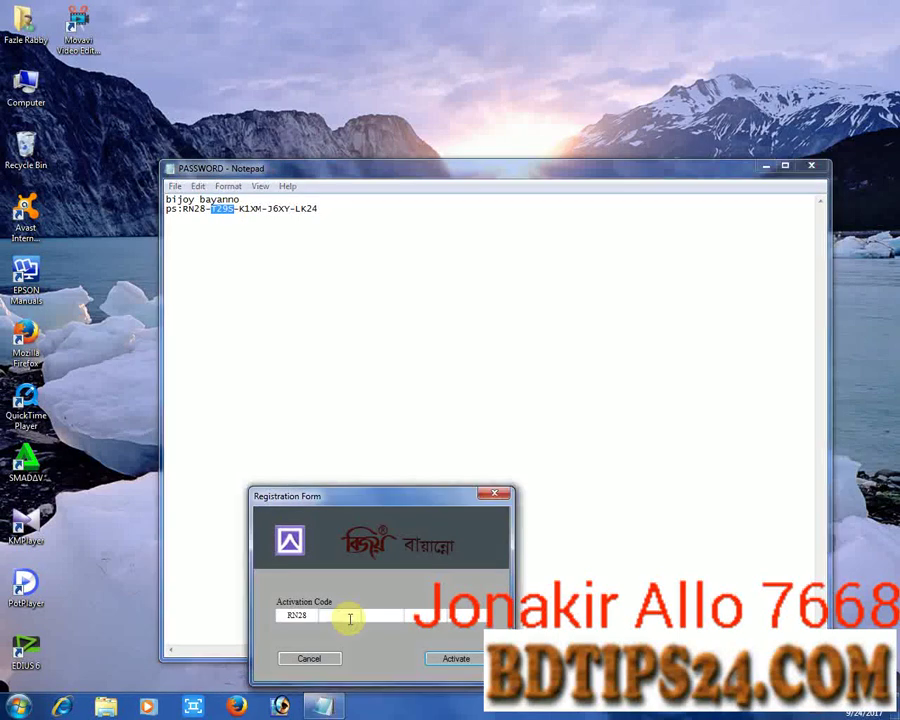
{"action": "key", "text": "ctrl+v"}
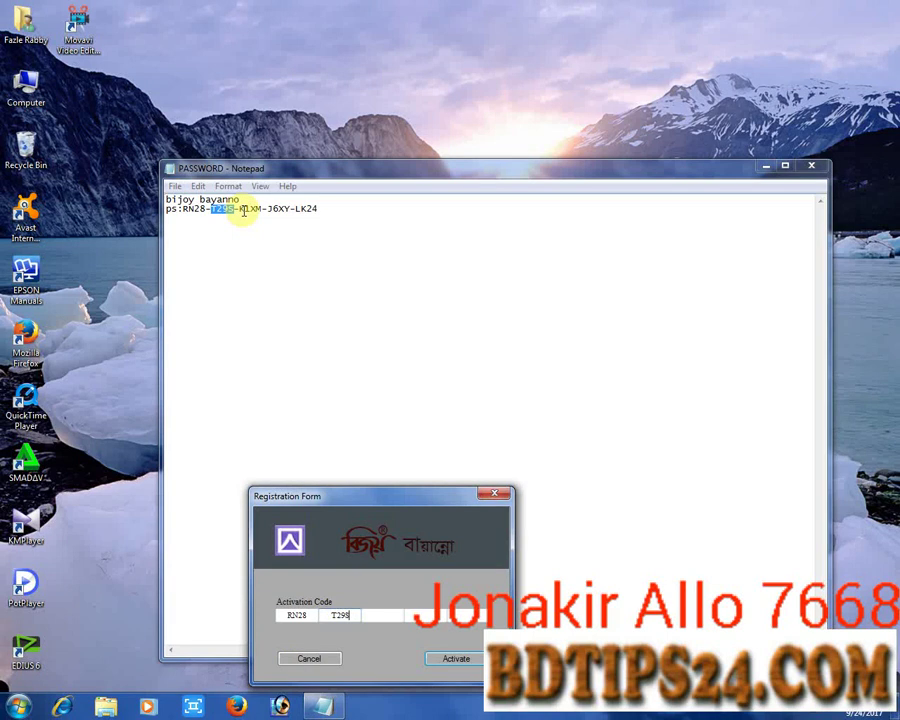
Step: Copy the third and fourth groups of the activation code from the note into their matching Activation Code boxes
{"action": "left_click_drag", "start_coordinate": [240, 210], "coordinate": [262, 210]}
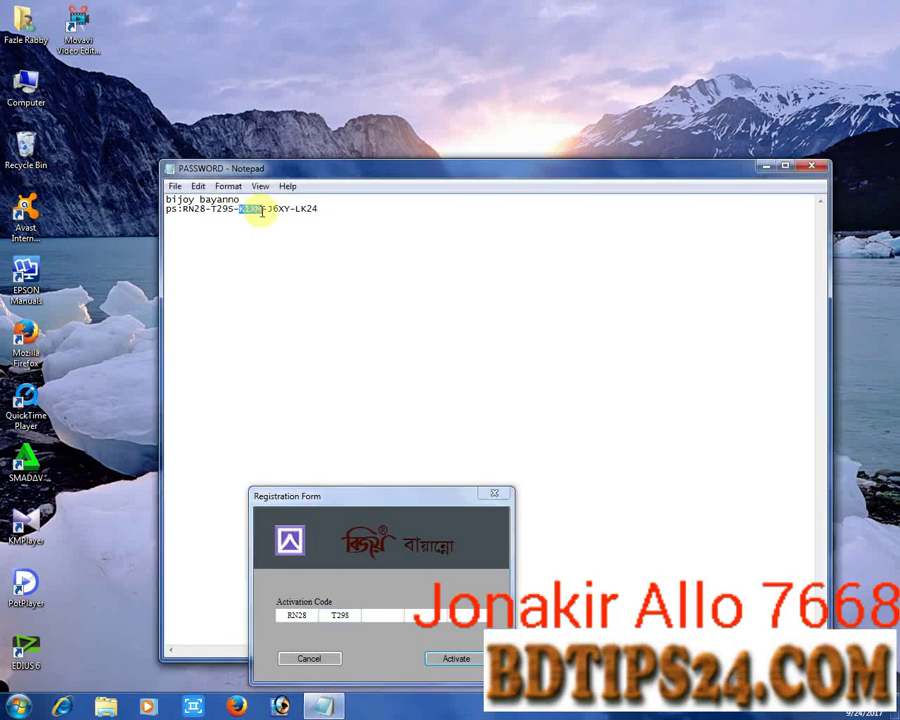
{"action": "left_click", "coordinate": [369, 613]}
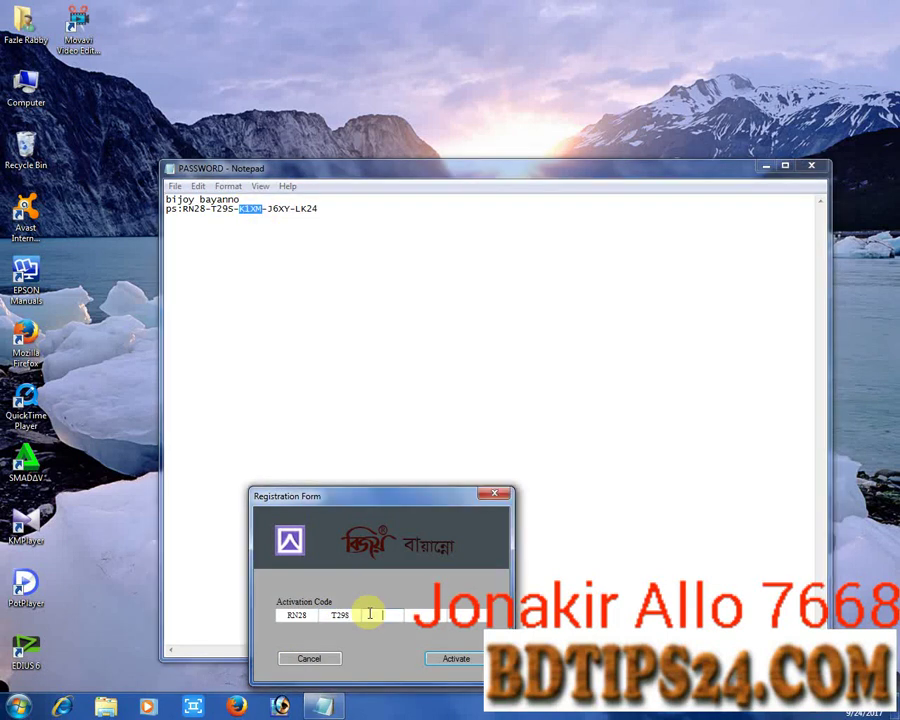
{"action": "key", "text": "ctrl+v"}
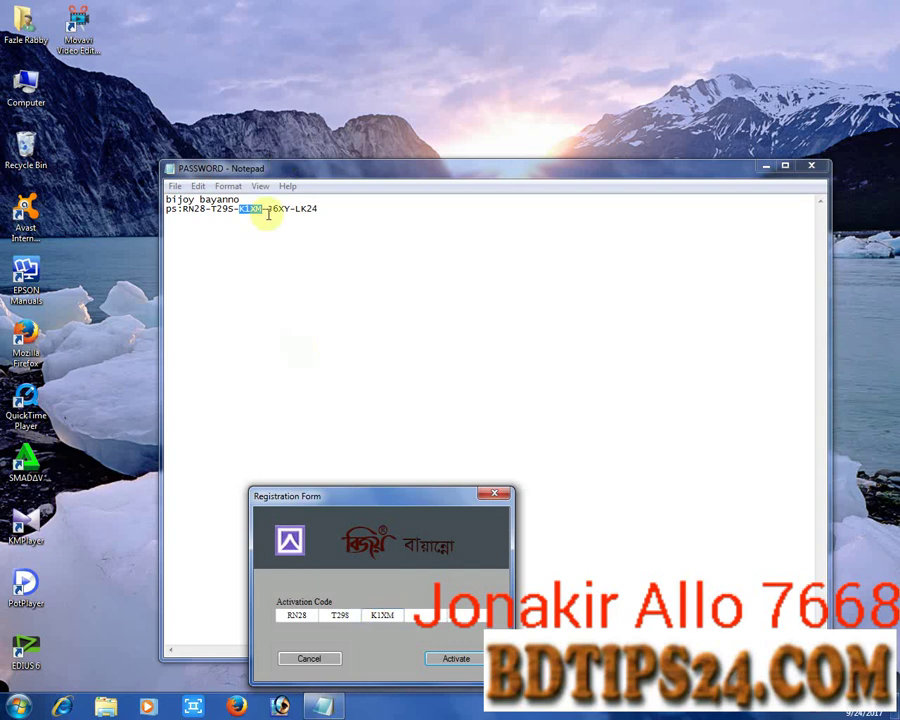
{"action": "left_click_drag", "start_coordinate": [267, 209], "coordinate": [290, 210]}
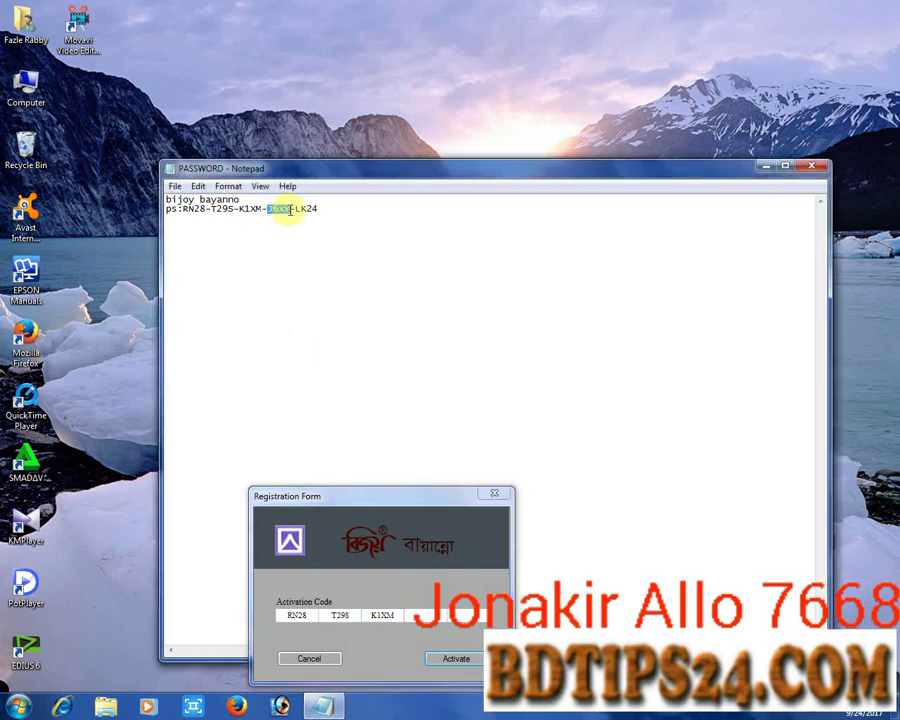
{"action": "left_click", "coordinate": [428, 614]}
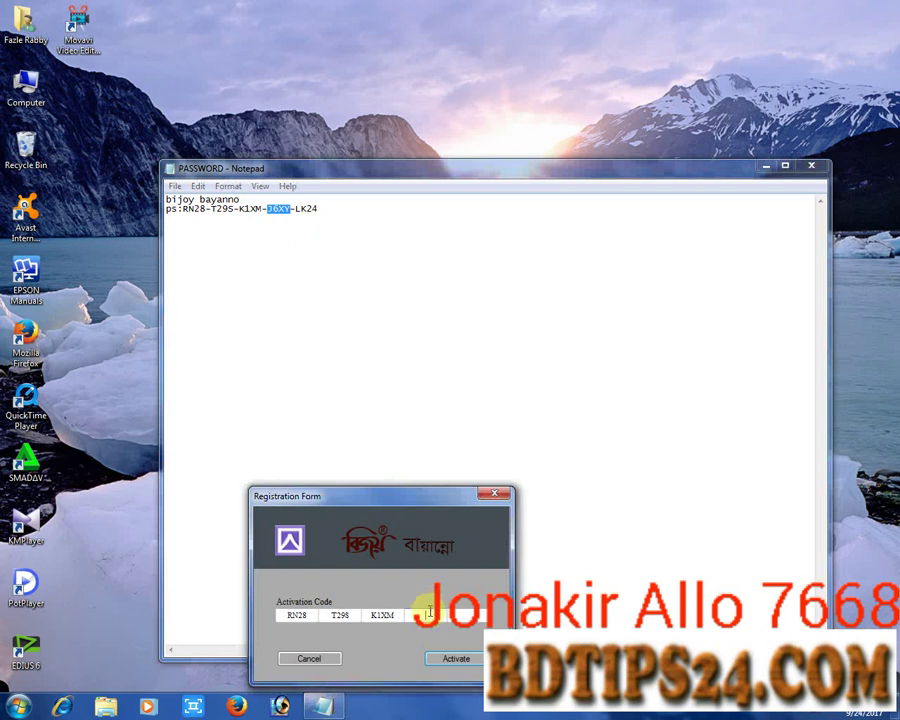
{"action": "key", "text": "ctrl+v"}
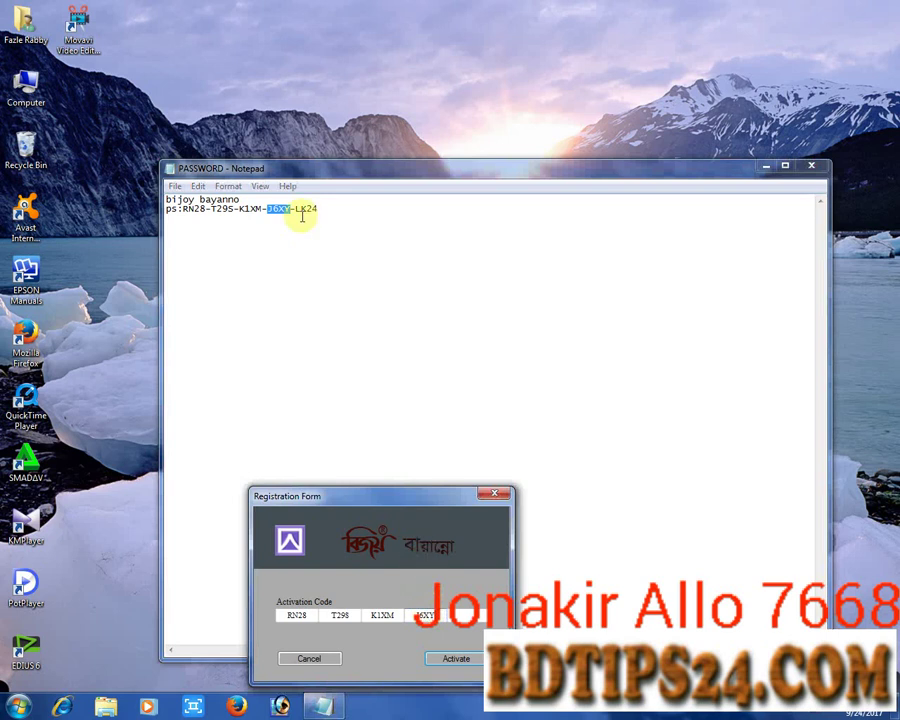
Step: Copy the last group of the activation code into the final Activation Code box and activate BijoyBayanno
{"action": "left_click_drag", "start_coordinate": [296, 210], "coordinate": [321, 209]}
{"action": "key", "text": "ctrl+c"}
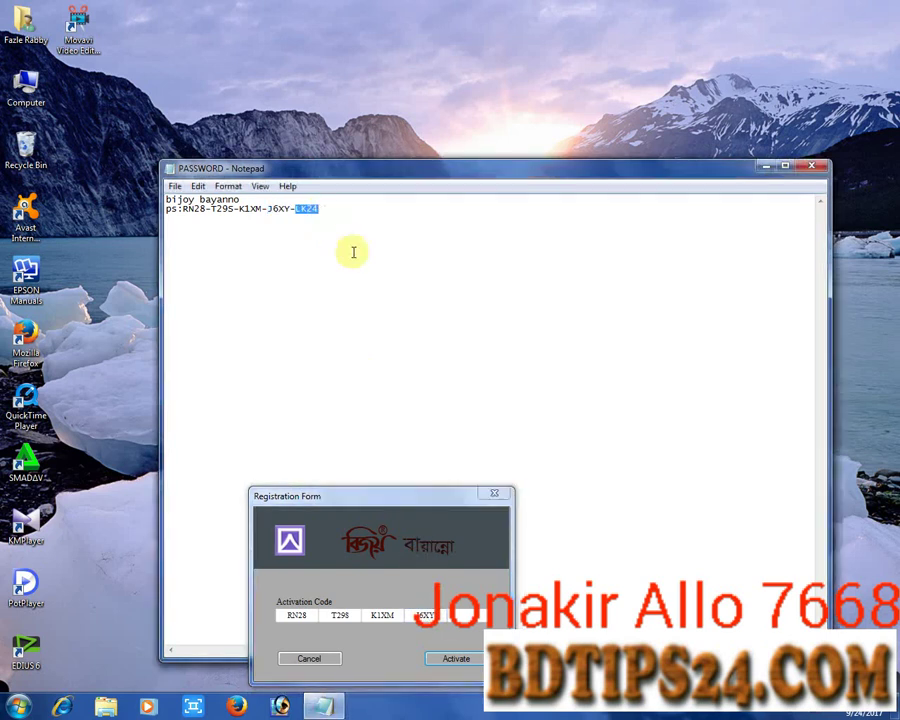
{"action": "left_click", "coordinate": [455, 615]}
{"action": "key", "text": "ctrl+v"}
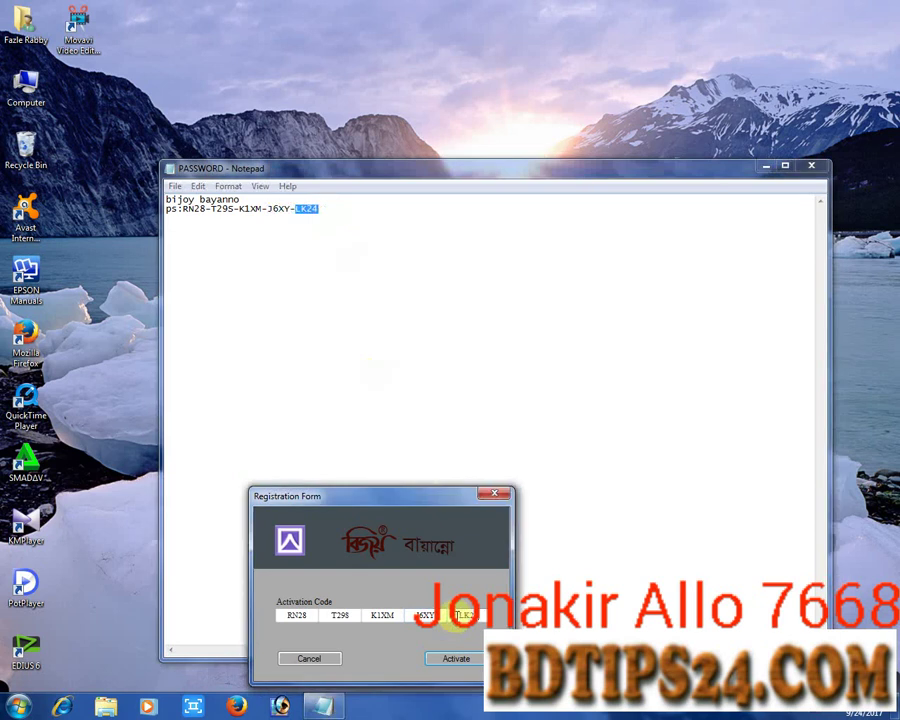
{"action": "left_click", "coordinate": [455, 660]}
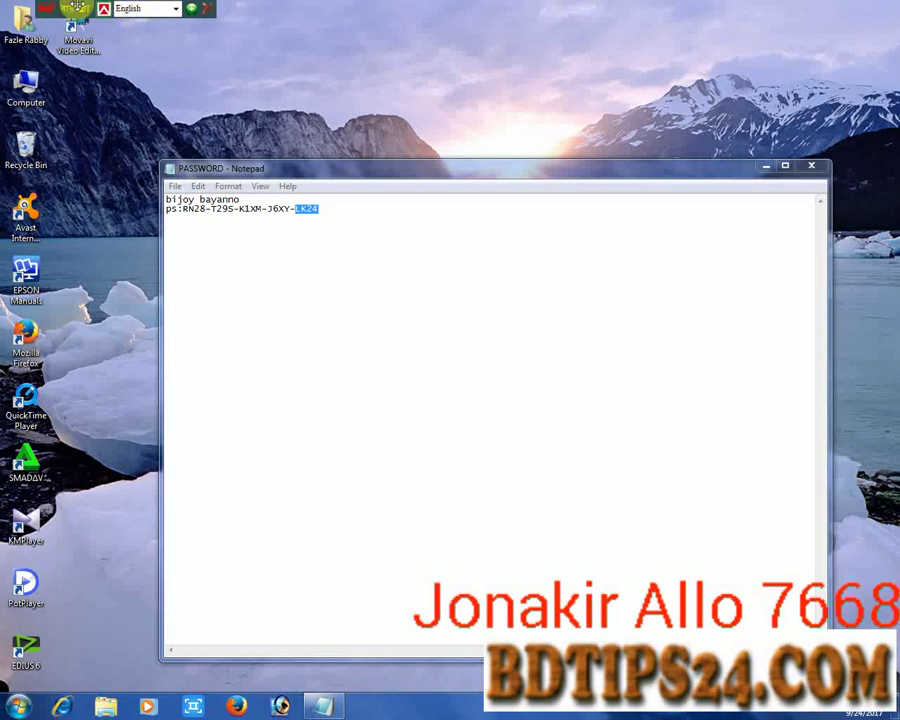
Step: Move the Bijoy toolbar along the desktop's upper edge clear of the icons, and close the PASSWORD note
{"action": "left_click_drag", "start_coordinate": [82, 10], "coordinate": [300, 9]}
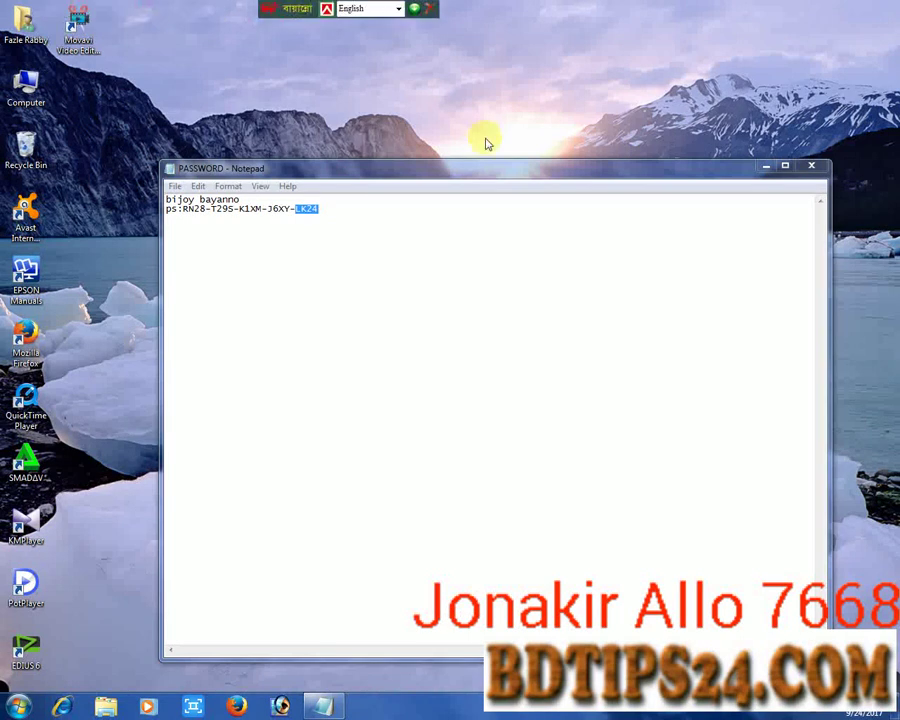
{"action": "left_click", "coordinate": [815, 167]}
{"action": "right_click", "coordinate": [140, 140]}
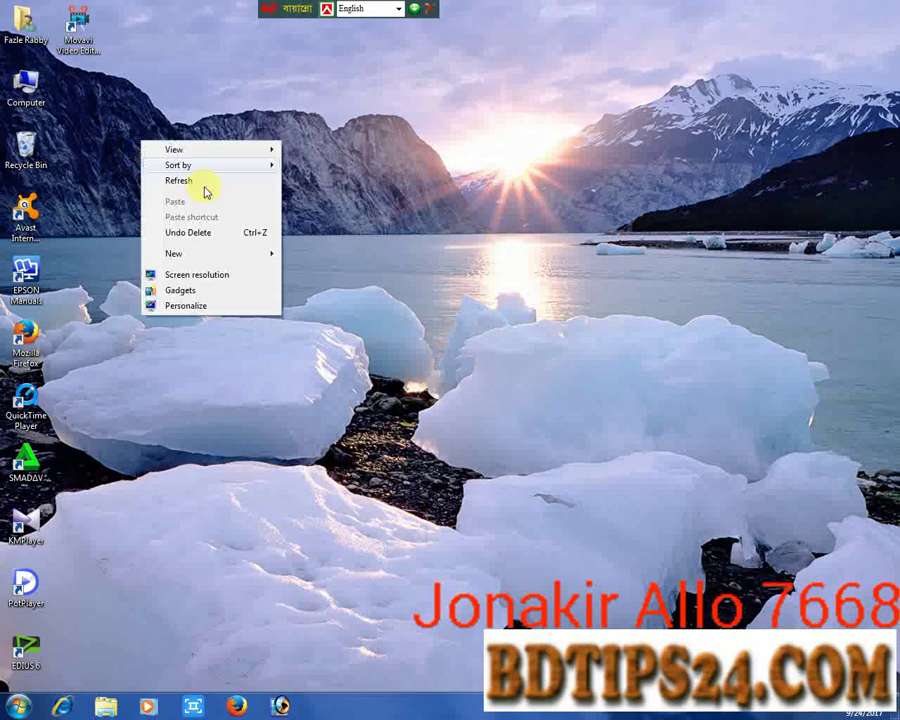
{"action": "right_click", "coordinate": [205, 188]}
{"action": "left_click", "coordinate": [240, 227]}
{"action": "right_click", "coordinate": [237, 221]}
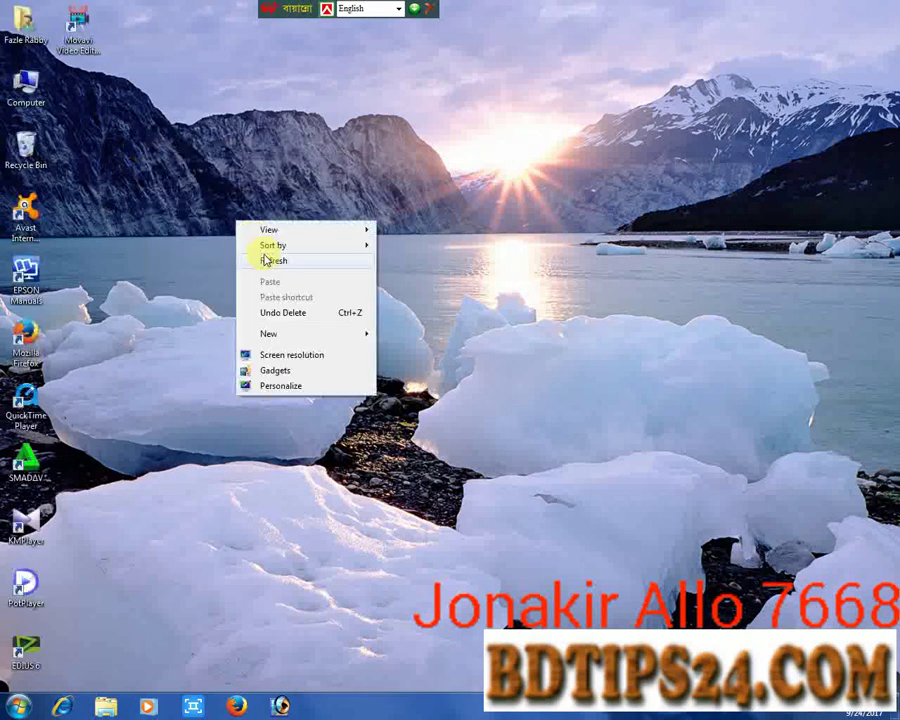
{"action": "right_click", "coordinate": [260, 250]}
{"action": "right_click", "coordinate": [255, 236]}
{"action": "right_click", "coordinate": [280, 278]}
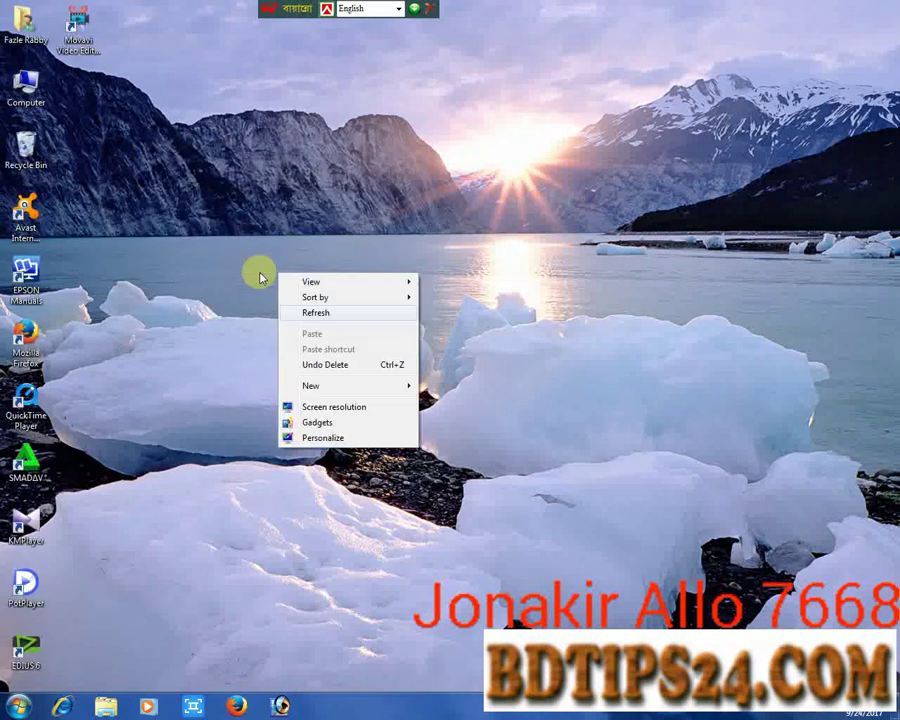
{"action": "left_click", "coordinate": [290, 306]}
{"action": "right_click", "coordinate": [221, 226]}
{"action": "left_click", "coordinate": [245, 270]}
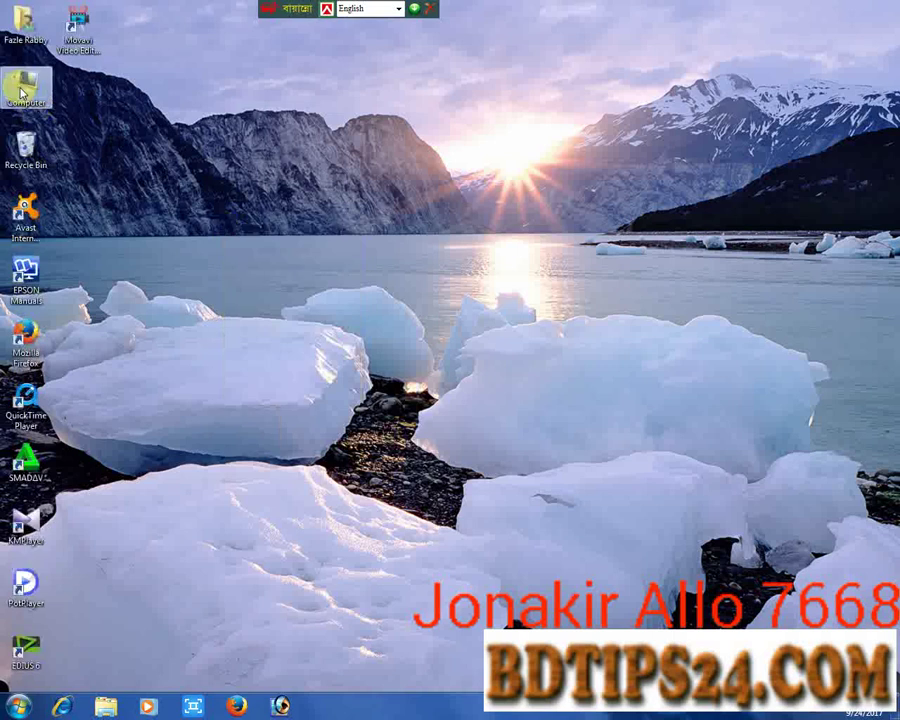
Step: Open the OFFICE 2003 folder inside Softer All > Microsoft on the Software (D:) drive
{"action": "double_click", "coordinate": [26, 88]}
{"action": "double_click", "coordinate": [530, 125]}
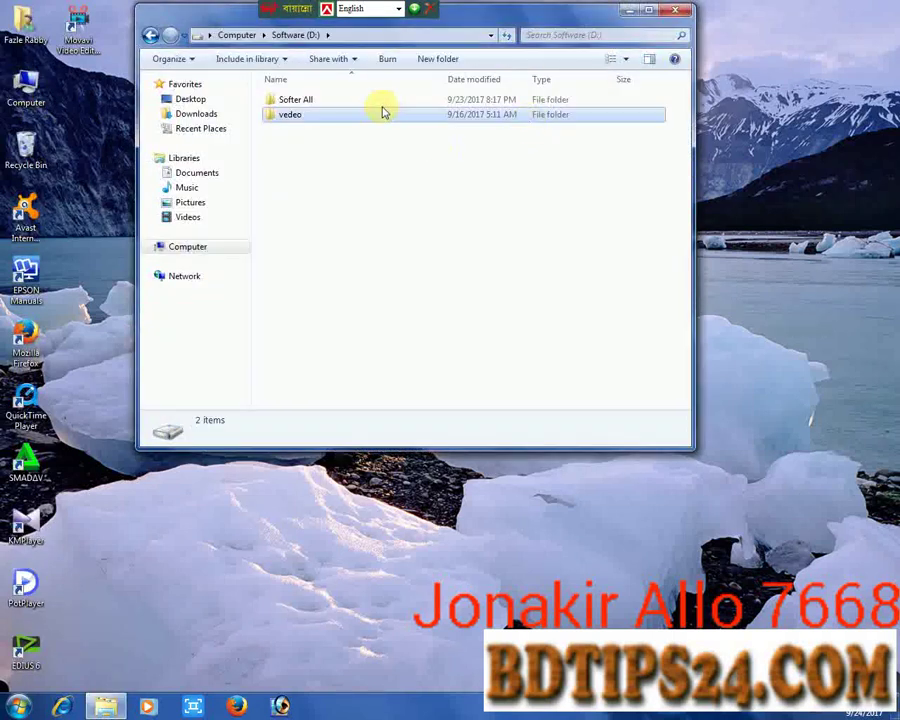
{"action": "left_click", "coordinate": [381, 113]}
{"action": "double_click", "coordinate": [381, 100]}
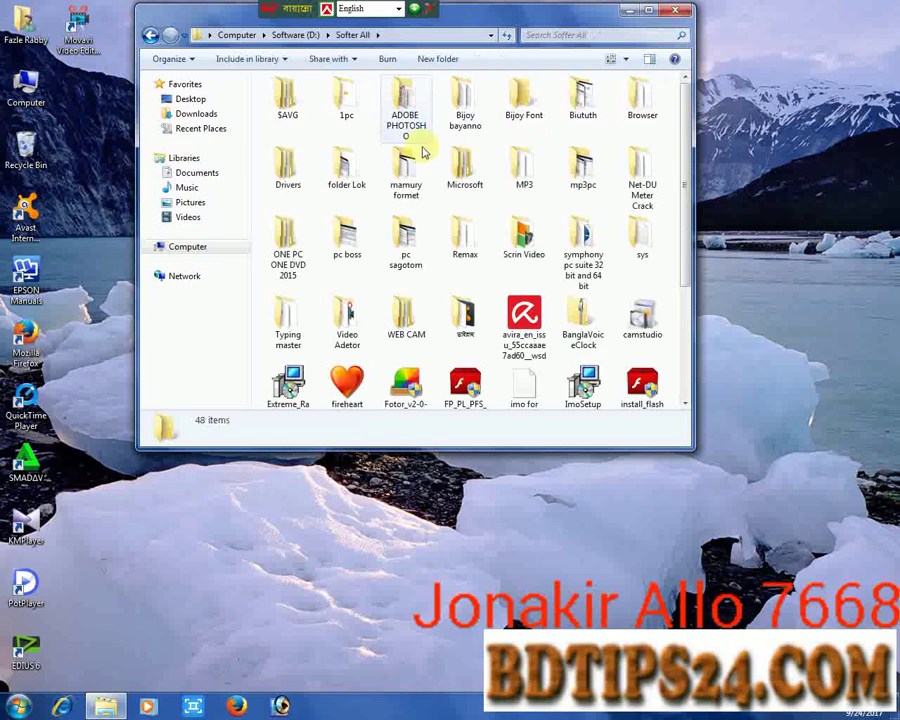
{"action": "double_click", "coordinate": [458, 182]}
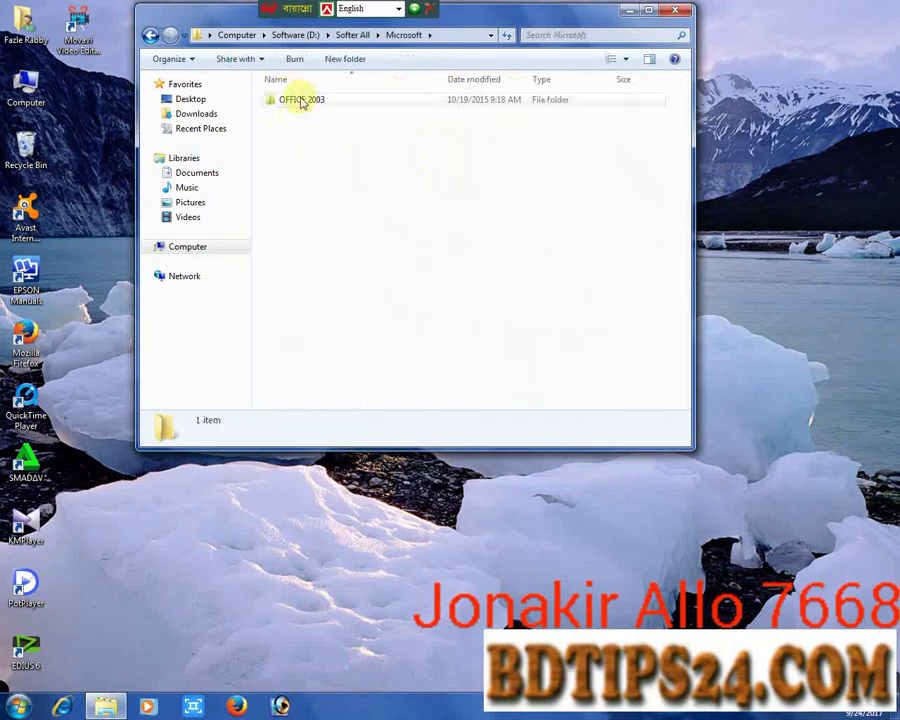
{"action": "double_click", "coordinate": [301, 98]}
Step: Find the PRO11 Windows Installer package in the OFFICE 2003 folder and launch the Office 2003 setup
{"action": "scroll", "coordinate": [318, 145], "scroll_direction": "down", "scroll_amount": 4}
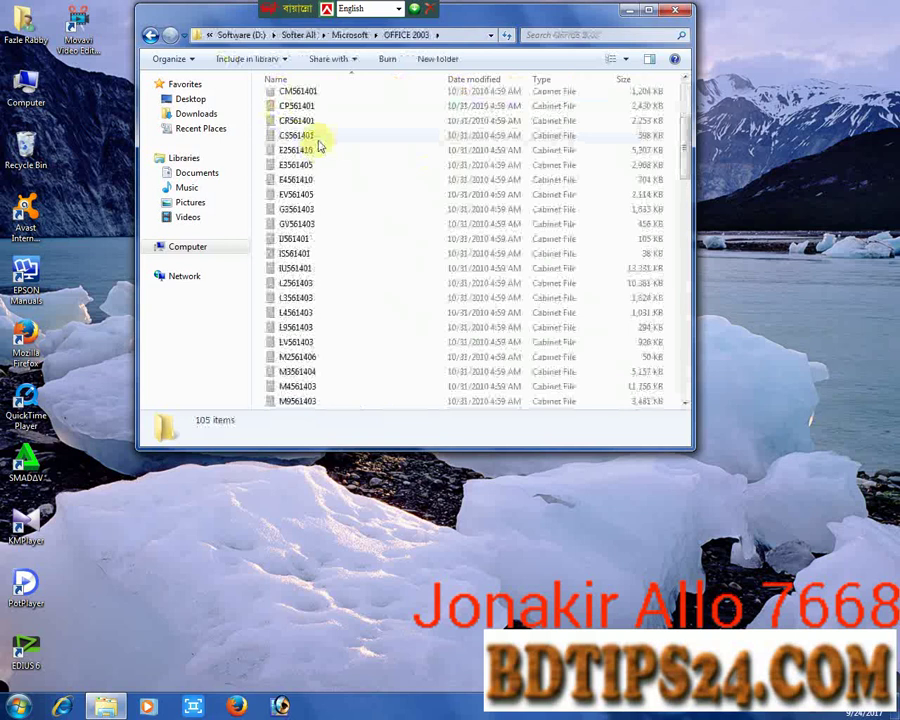
{"action": "scroll", "coordinate": [318, 145], "scroll_direction": "down", "scroll_amount": 7}
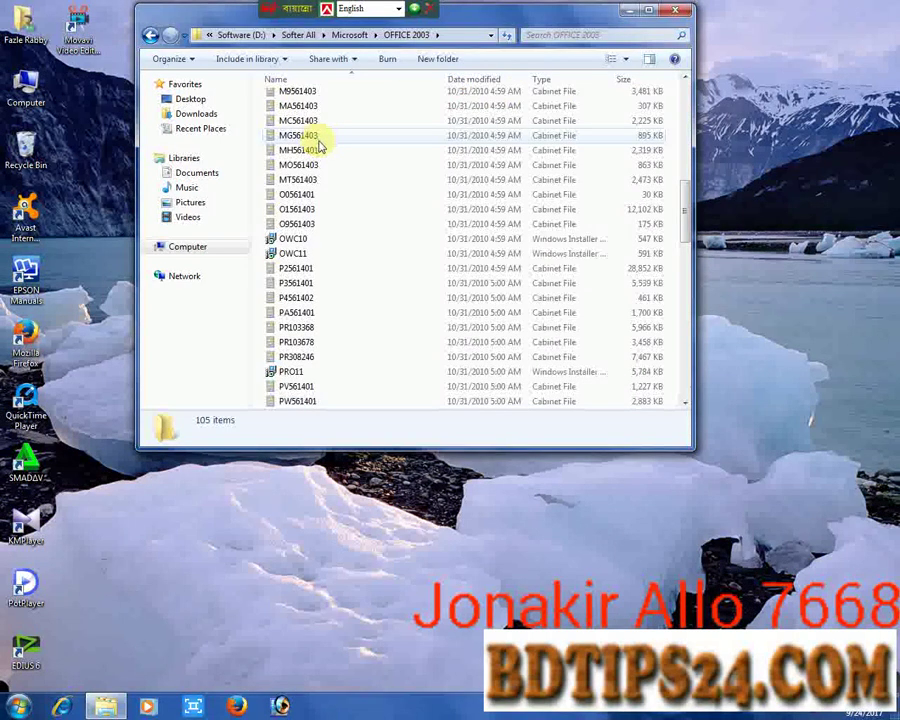
{"action": "left_click", "coordinate": [312, 375]}
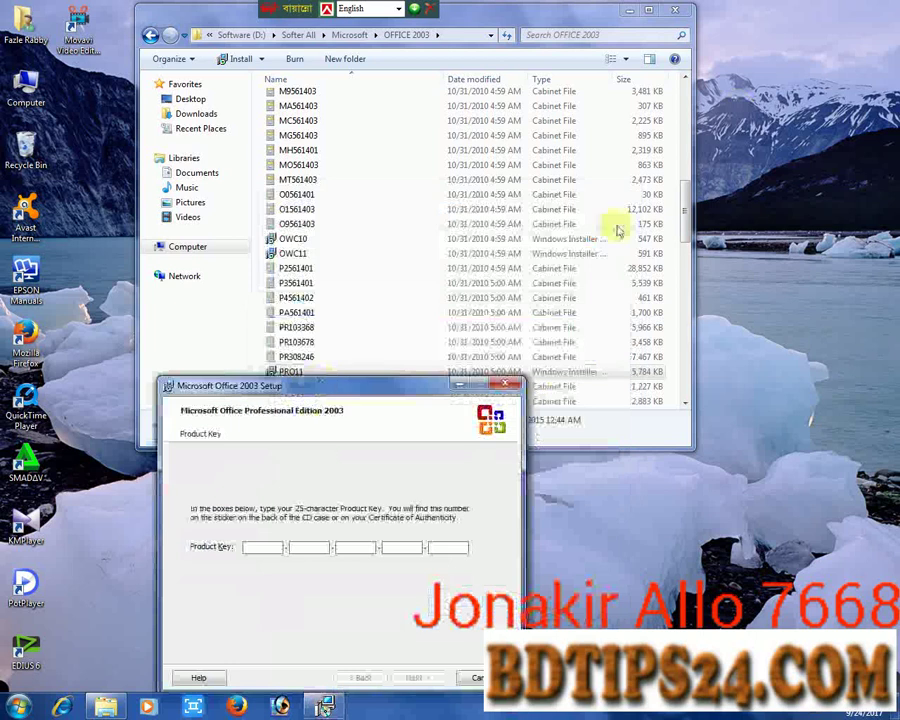
Step: Open the SERIAL NO text file from the OFFICE 2003 folder and reposition its window above the setup's Product Key boxes
{"action": "left_click_drag", "start_coordinate": [690, 199], "coordinate": [694, 272]}
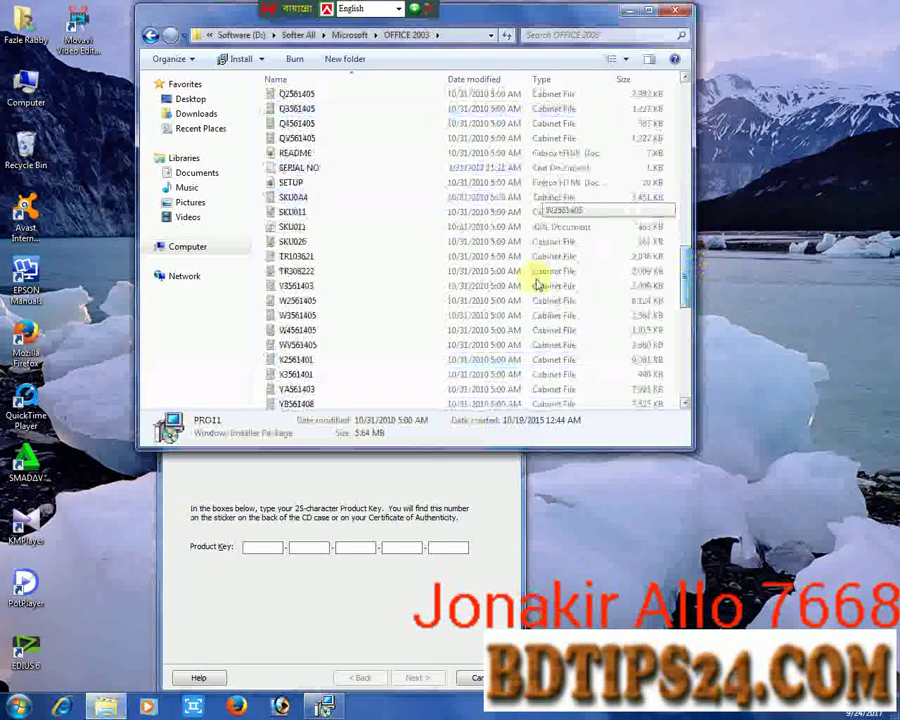
{"action": "double_click", "coordinate": [297, 168]}
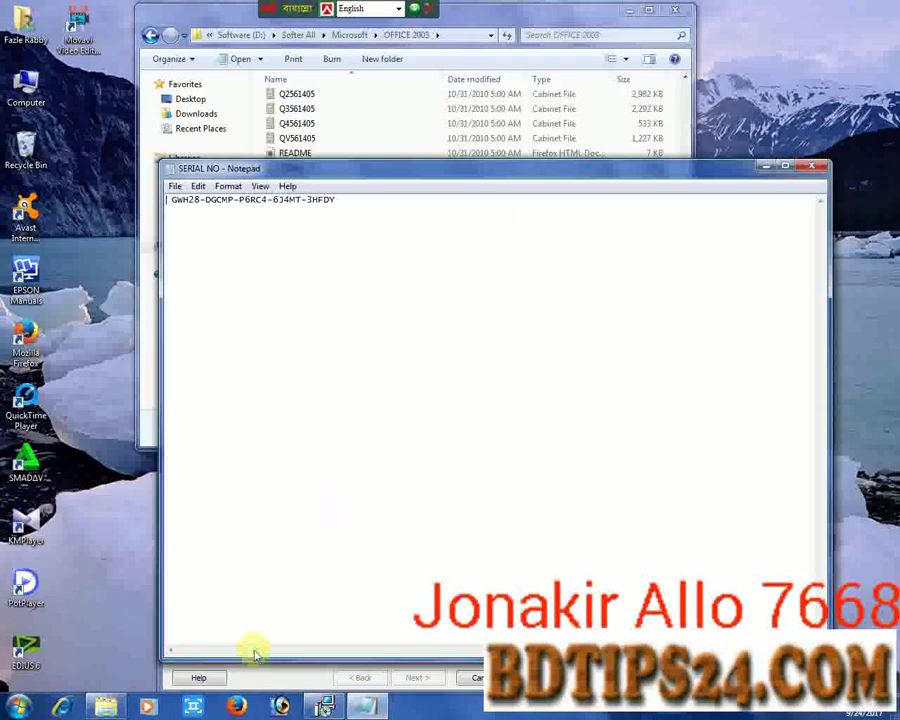
{"action": "left_click", "coordinate": [268, 678]}
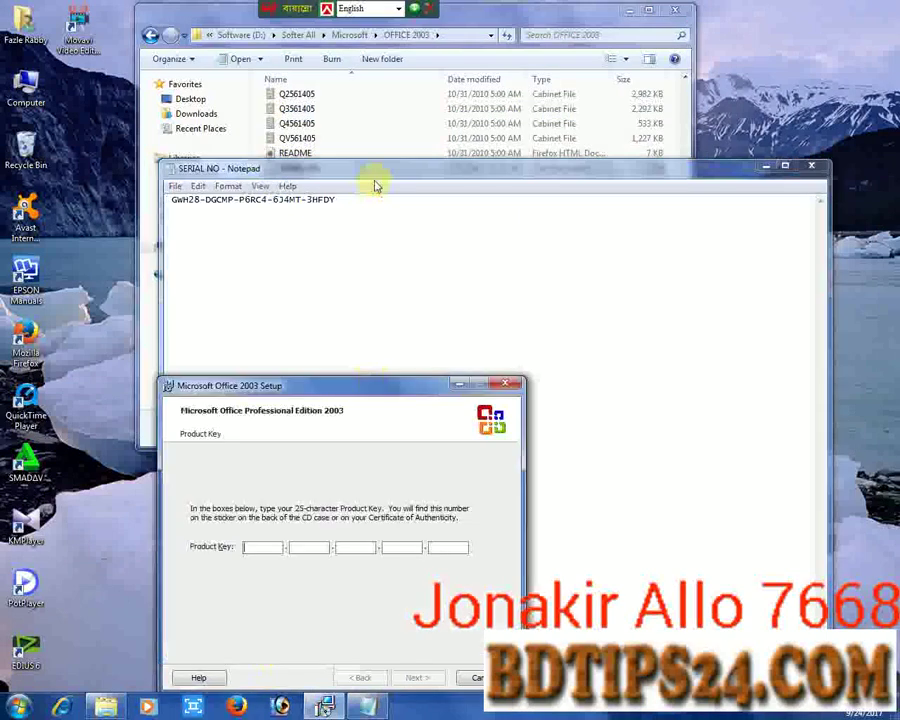
{"action": "left_click_drag", "start_coordinate": [379, 177], "coordinate": [327, 74]}
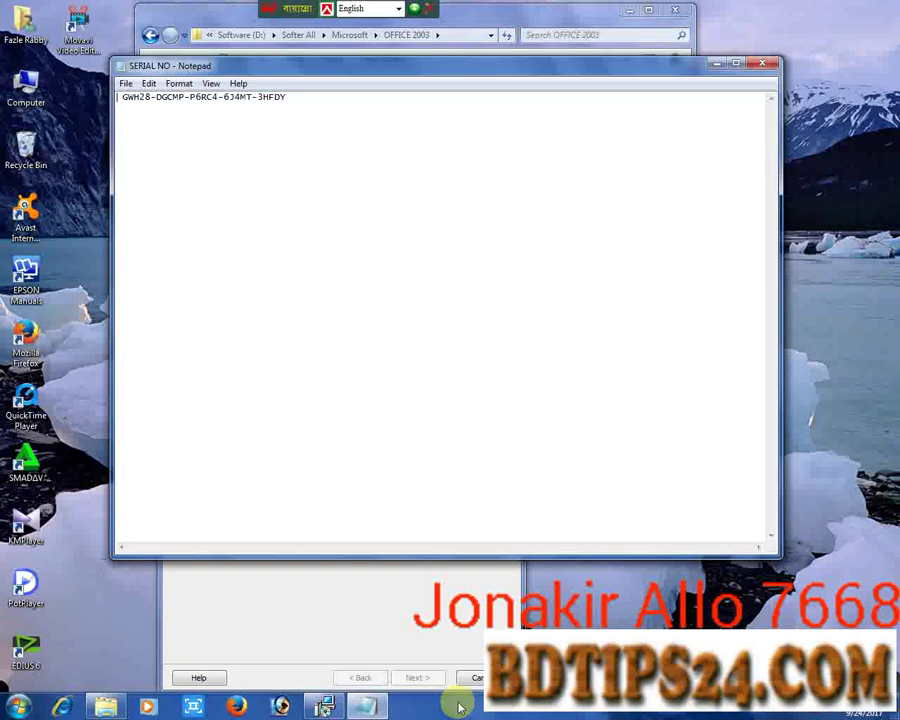
{"action": "left_click", "coordinate": [369, 610]}
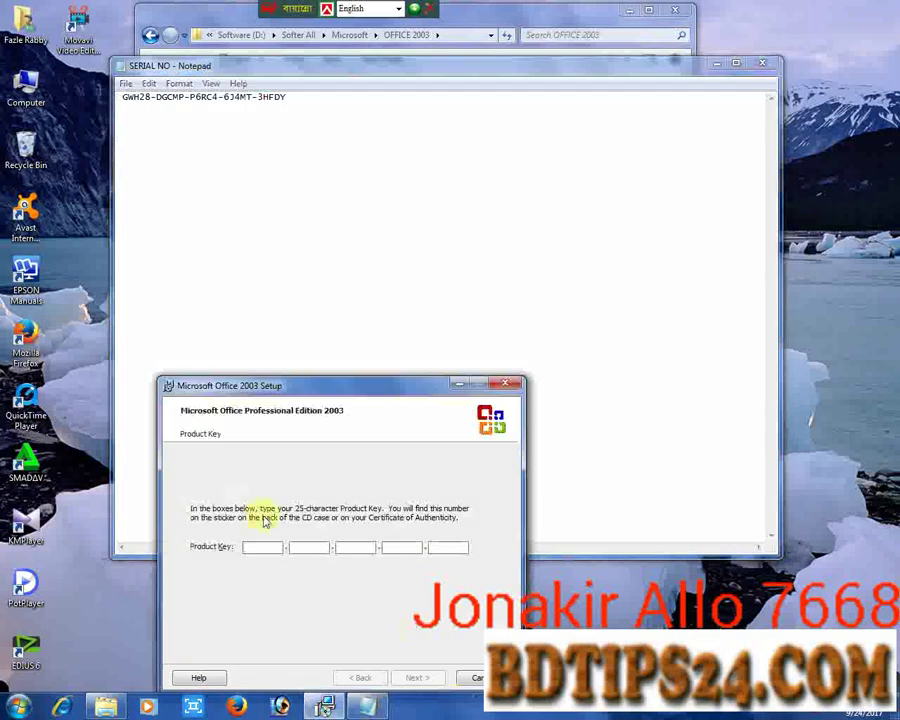
Step: Copy the first group of the product key from the SERIAL NO note into the first Product Key box
{"action": "left_click", "coordinate": [124, 97]}
{"action": "left_click_drag", "start_coordinate": [125, 97], "coordinate": [146, 95]}
{"action": "key", "text": "ctrl+c"}
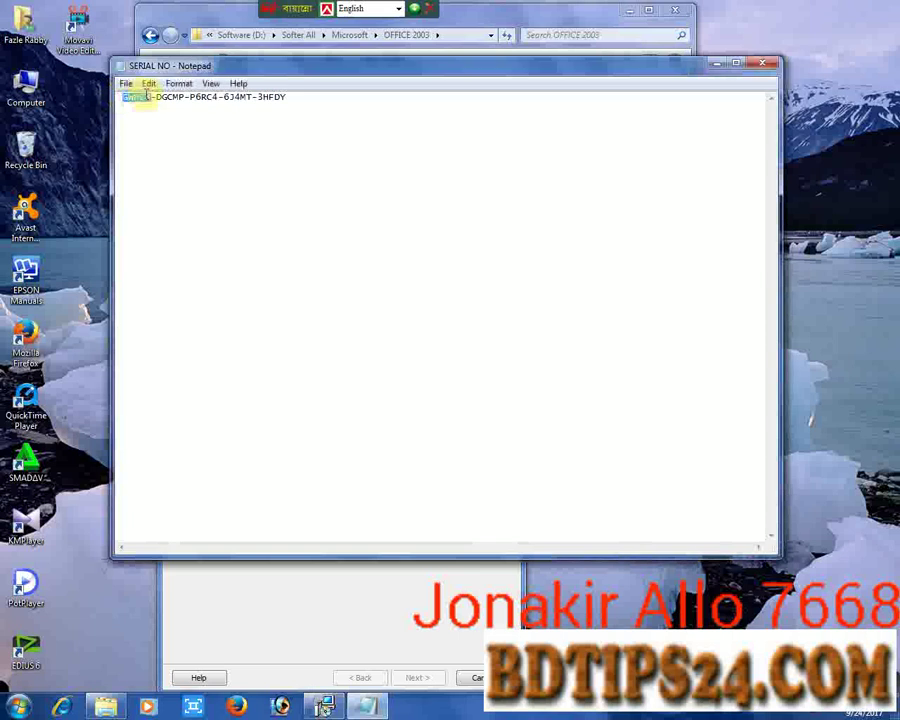
{"action": "left_click", "coordinate": [295, 579]}
{"action": "key", "text": "ctrl+v"}
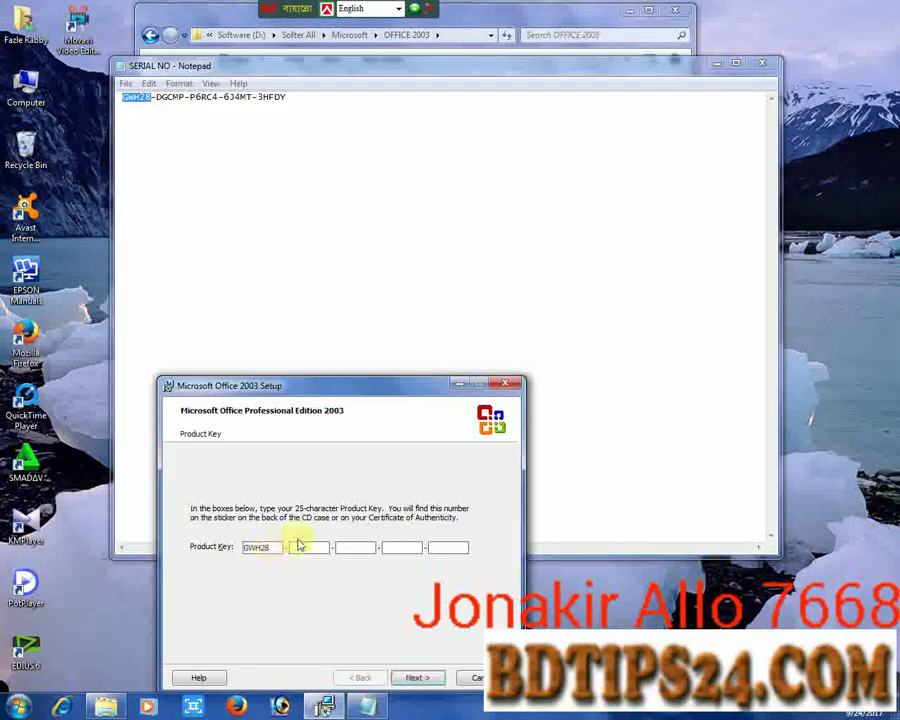
Step: Copy the second group of the product key from the note into the second Product Key box
{"action": "left_click", "coordinate": [160, 97]}
{"action": "left_click_drag", "start_coordinate": [156, 97], "coordinate": [185, 98]}
{"action": "key", "text": "ctrl+c"}
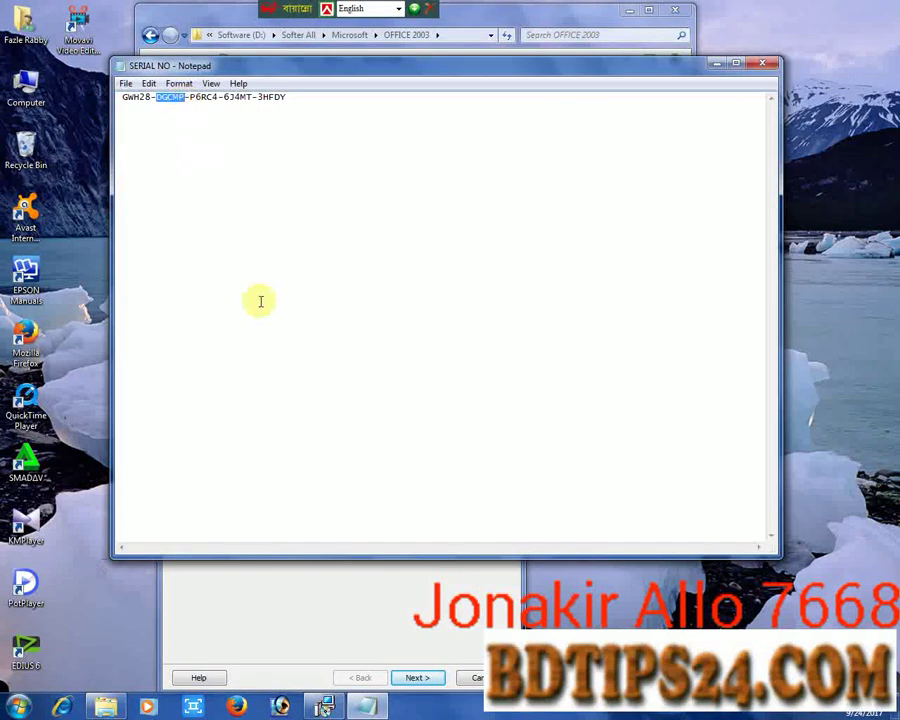
{"action": "left_click", "coordinate": [305, 600]}
{"action": "left_click", "coordinate": [313, 553]}
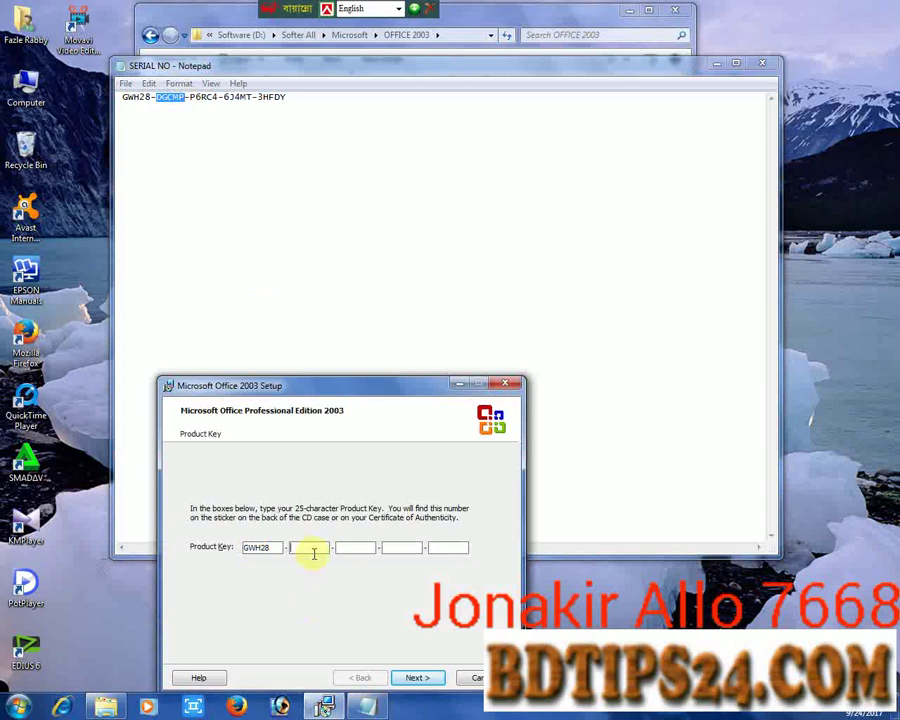
{"action": "key", "text": "ctrl+v"}
Step: Copy the third group of the product key from the note into the third Product Key box
{"action": "left_click", "coordinate": [190, 97]}
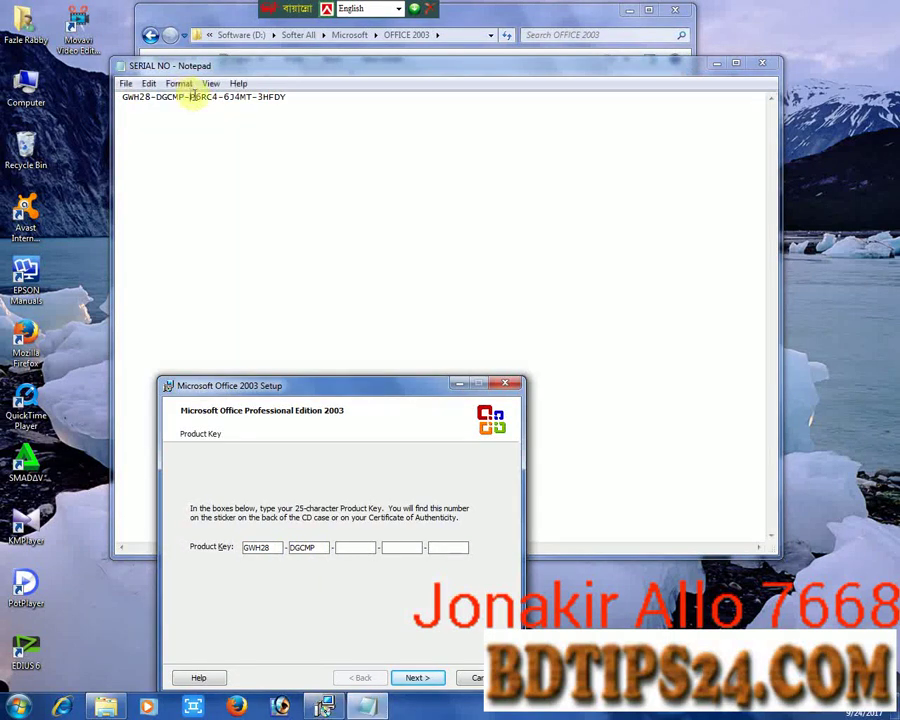
{"action": "left_click_drag", "start_coordinate": [190, 97], "coordinate": [218, 97]}
{"action": "key", "text": "ctrl+c"}
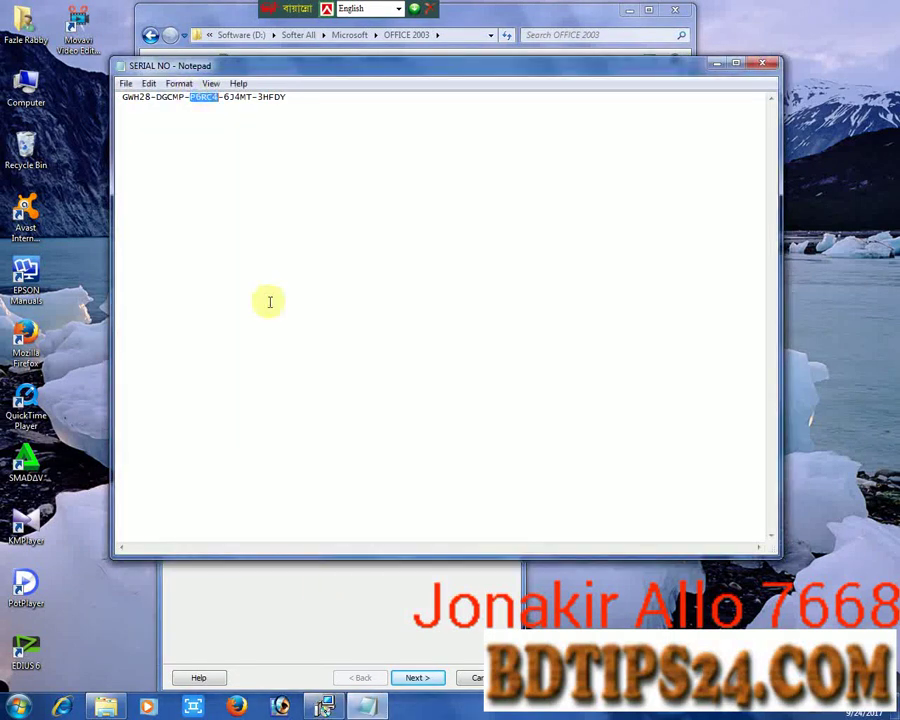
{"action": "left_click", "coordinate": [340, 568]}
{"action": "left_click", "coordinate": [342, 547]}
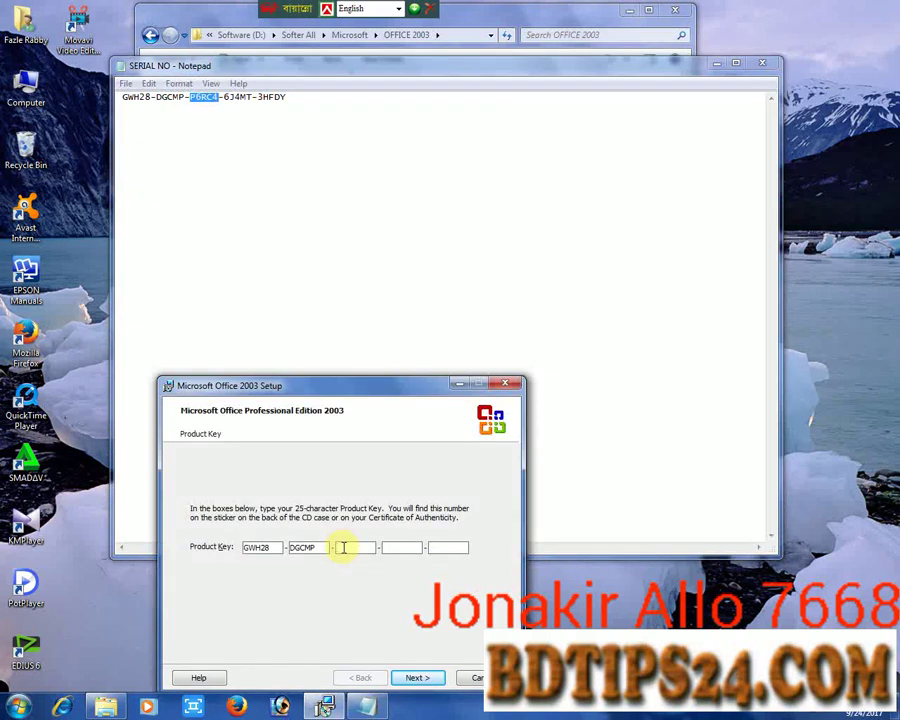
{"action": "key", "text": "ctrl+v"}
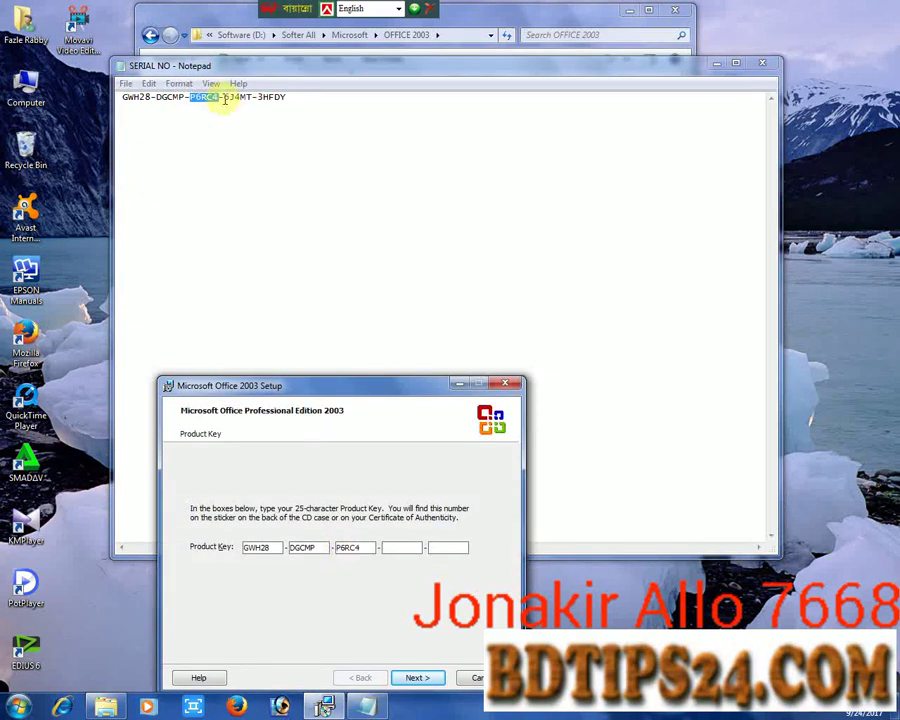
Step: Copy the fourth group of the product key from the note into the fourth Product Key box
{"action": "left_click_drag", "start_coordinate": [222, 97], "coordinate": [253, 96]}
{"action": "key", "text": "ctrl+c"}
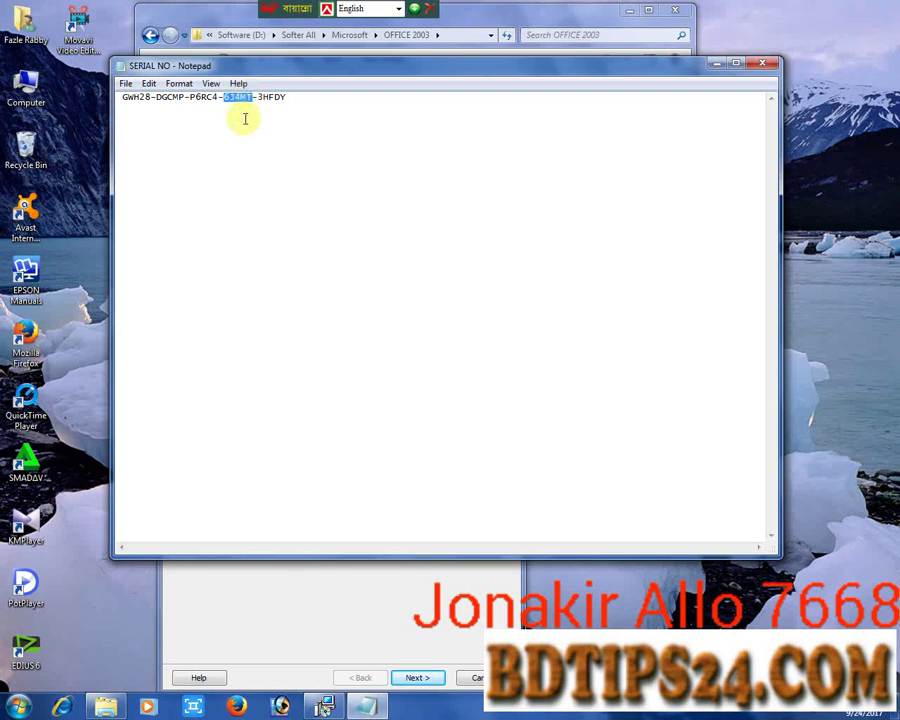
{"action": "left_click", "coordinate": [327, 603]}
{"action": "left_click", "coordinate": [399, 547]}
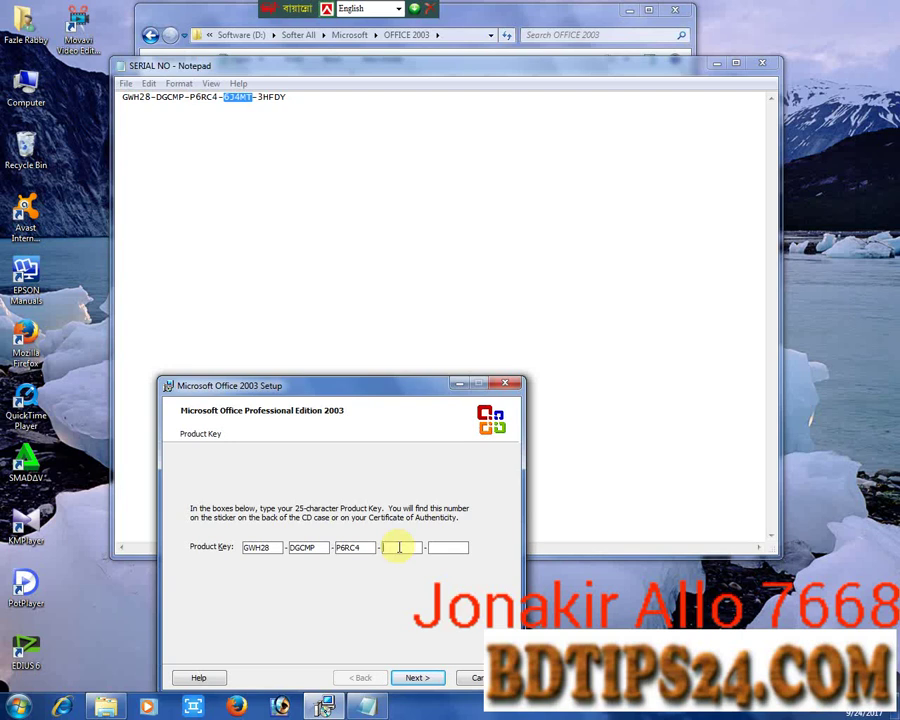
{"action": "key", "text": "ctrl+v"}
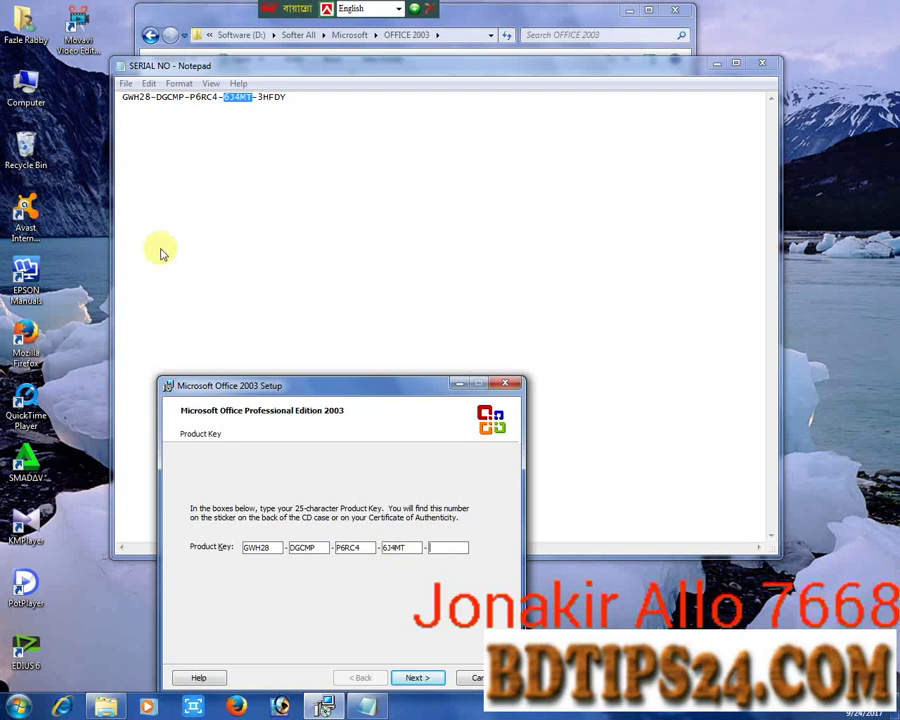
Step: Copy the last group of the product key from the note into the final Product Key box
{"action": "left_click", "coordinate": [257, 96]}
{"action": "left_click_drag", "start_coordinate": [257, 96], "coordinate": [287, 97]}
{"action": "key", "text": "ctrl+c"}
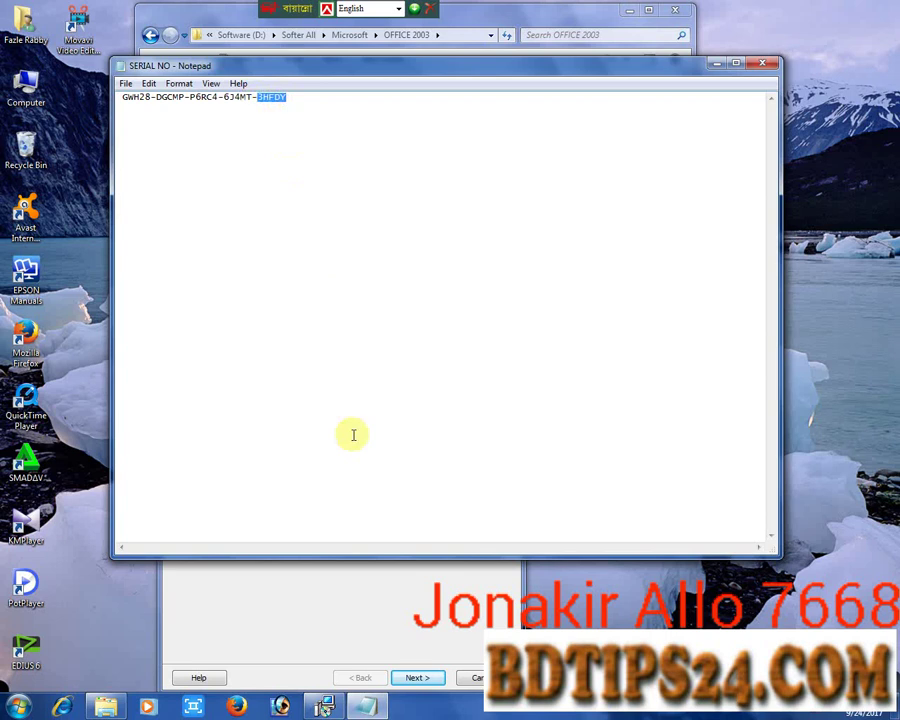
{"action": "left_click", "coordinate": [368, 580]}
{"action": "left_click", "coordinate": [446, 547]}
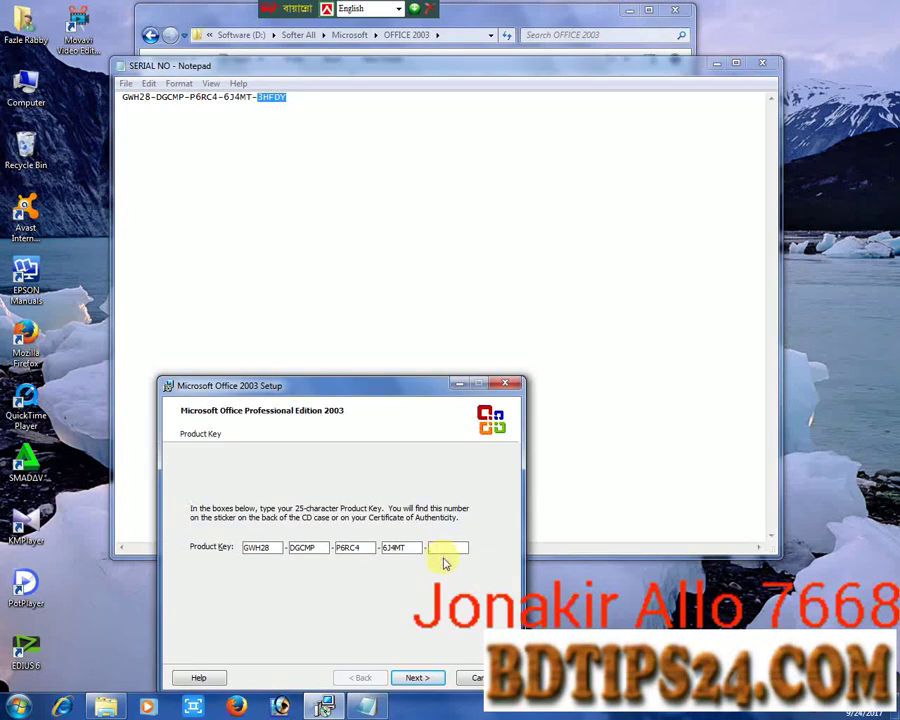
{"action": "key", "text": "ctrl+v"}
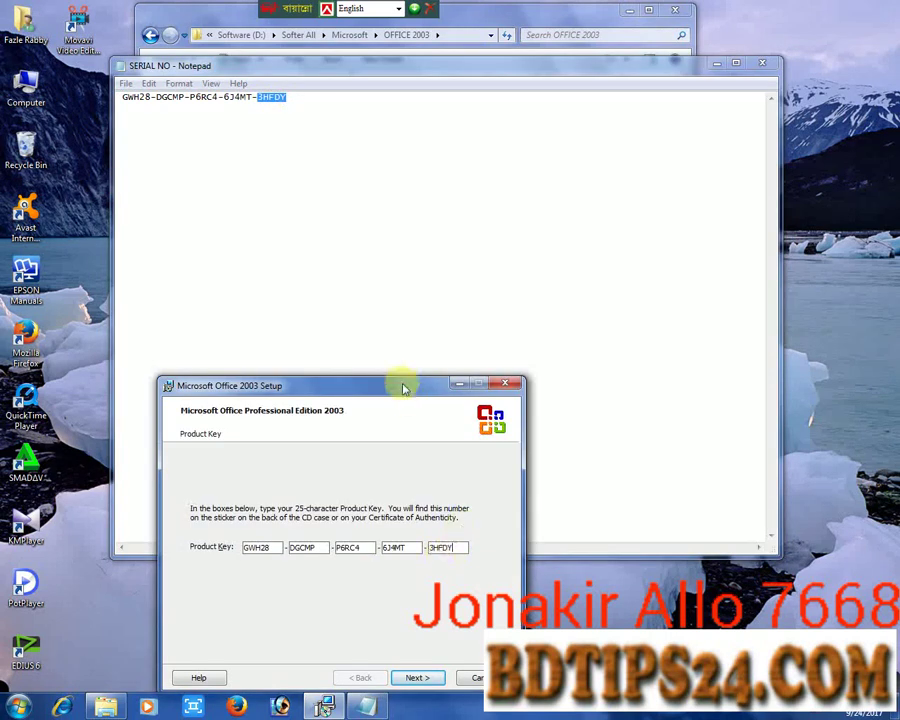
Step: Move the setup window fully into view, submit the product key and continue with the prefilled User Information
{"action": "left_click_drag", "start_coordinate": [402, 383], "coordinate": [408, 237]}
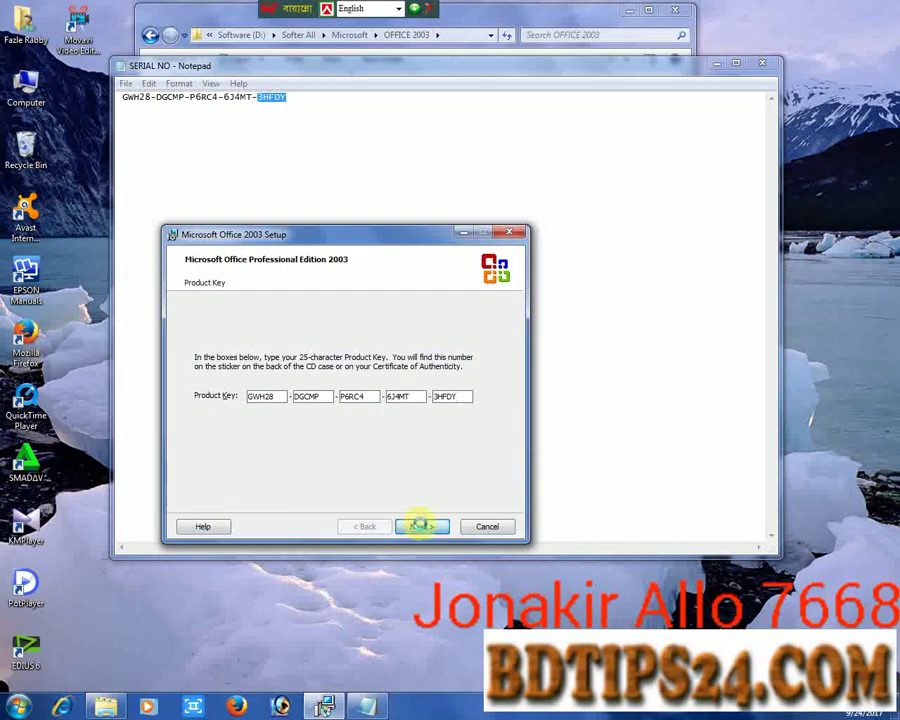
{"action": "left_click", "coordinate": [421, 527]}
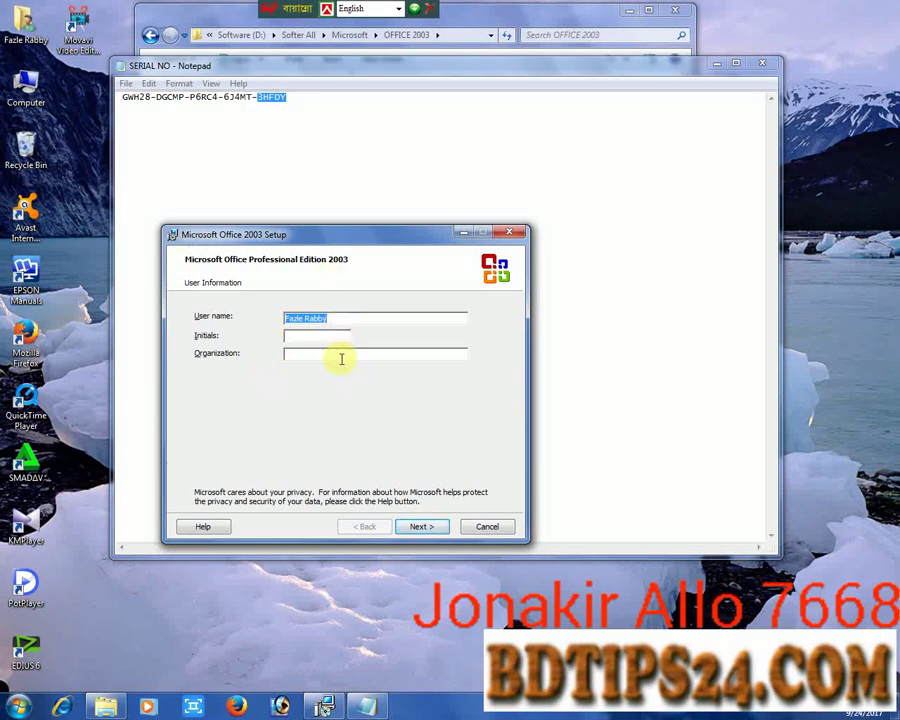
{"action": "left_click", "coordinate": [425, 526]}
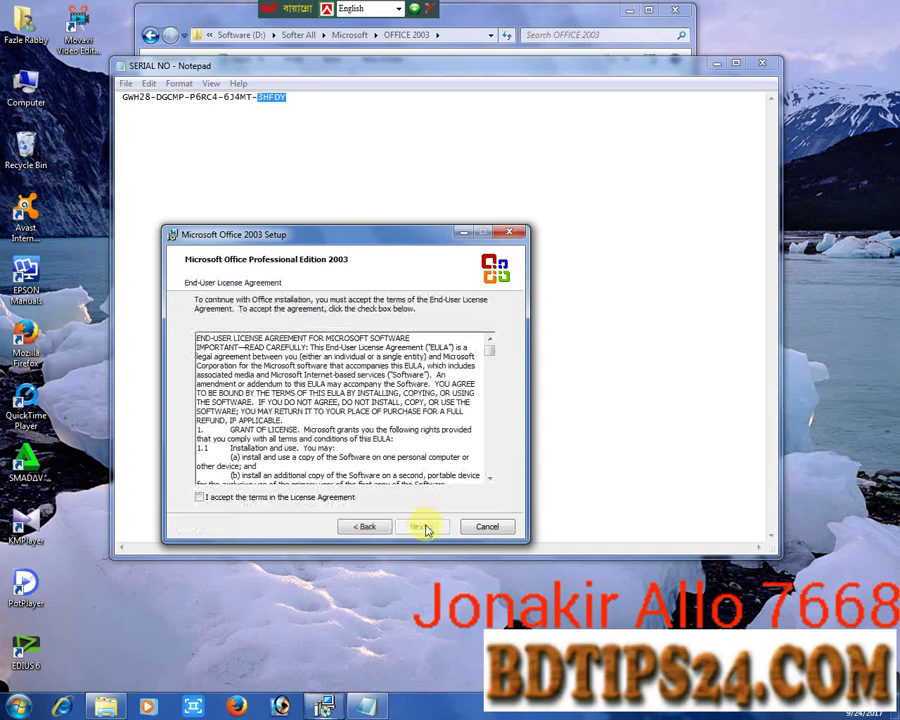
Step: Accept the License Agreement terms and select Complete Install as the installation type
{"action": "left_click", "coordinate": [273, 500]}
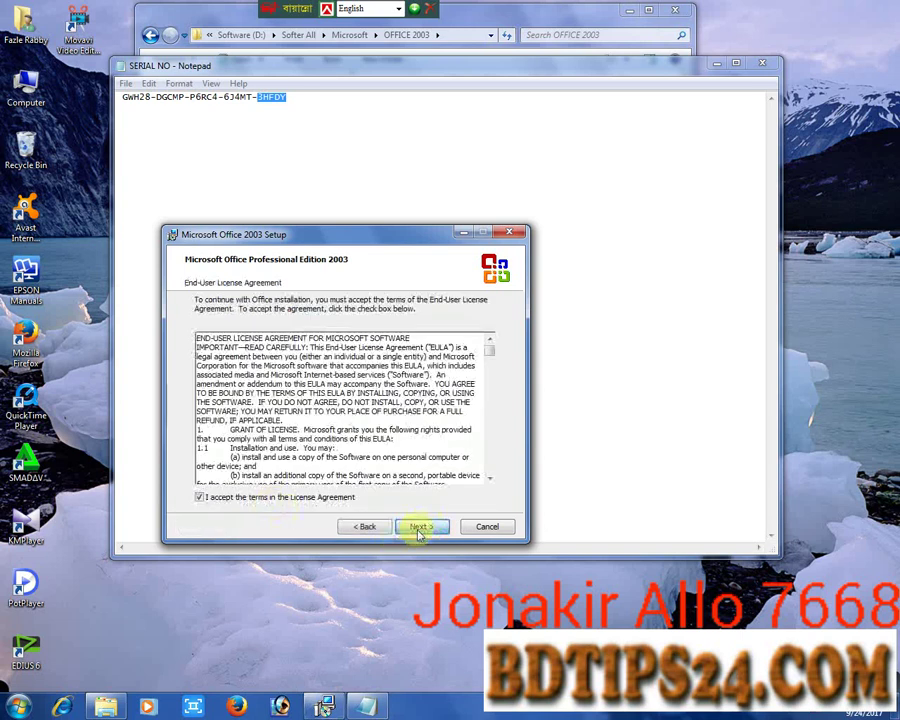
{"action": "left_click", "coordinate": [419, 528]}
{"action": "left_click", "coordinate": [203, 358]}
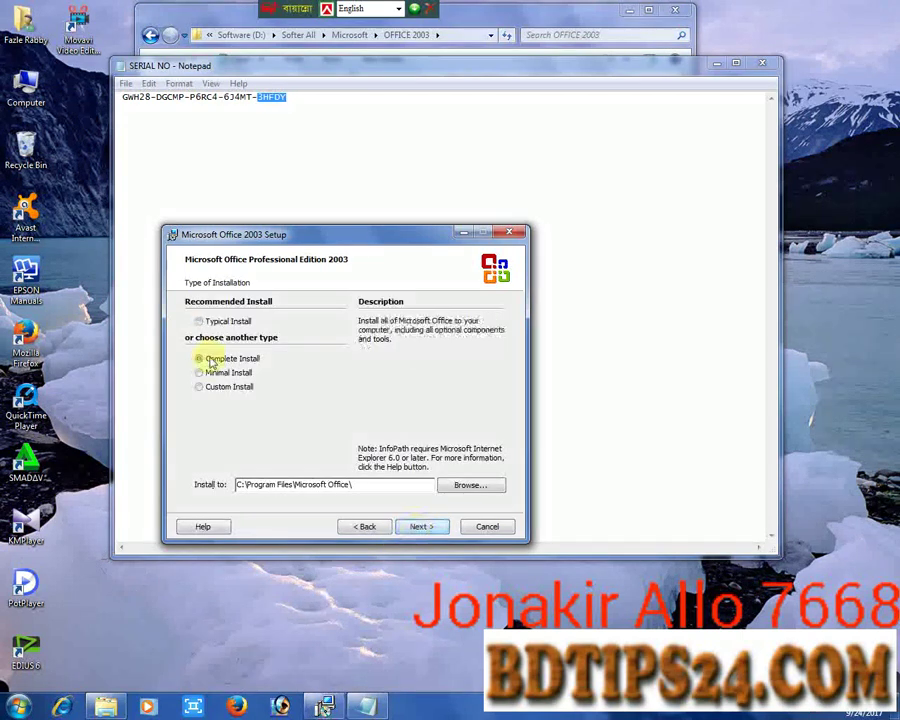
Step: Start the complete Office 2003 installation to the default folder and close the SERIAL NO note and OFFICE 2003 folder windows
{"action": "left_click", "coordinate": [427, 527]}
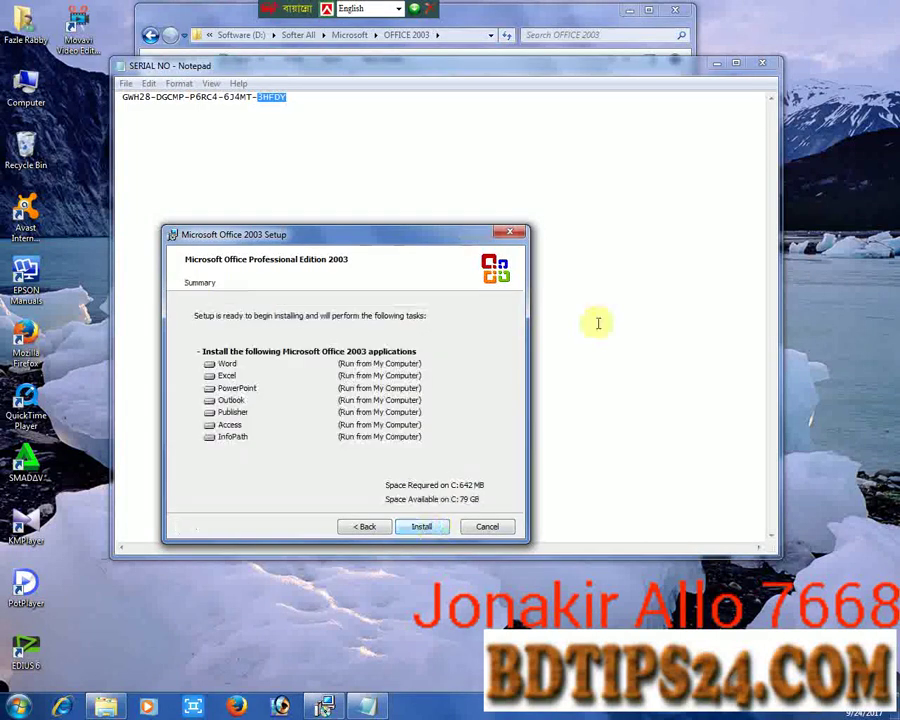
{"action": "left_click", "coordinate": [423, 527]}
{"action": "left_click", "coordinate": [762, 63]}
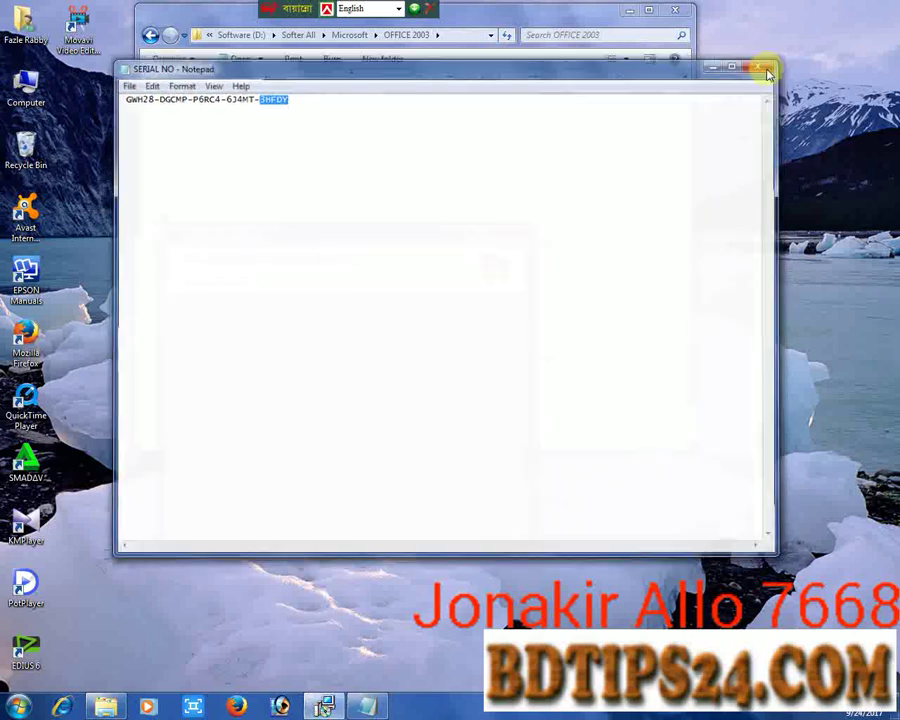
{"action": "left_click", "coordinate": [674, 10]}
{"action": "right_click", "coordinate": [618, 64]}
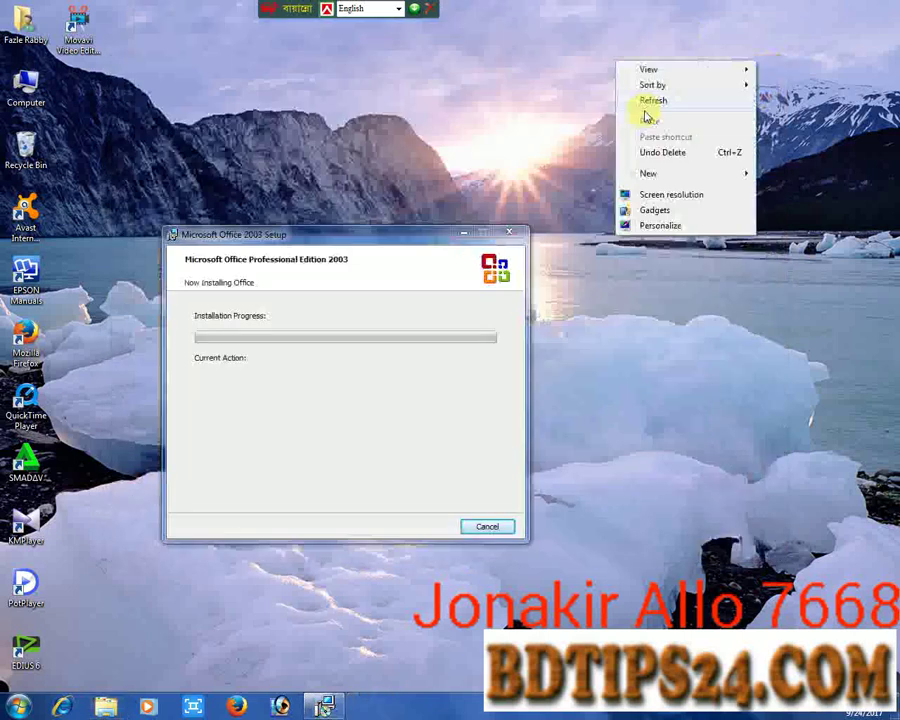
{"action": "right_click", "coordinate": [529, 102]}
{"action": "right_click", "coordinate": [550, 137]}
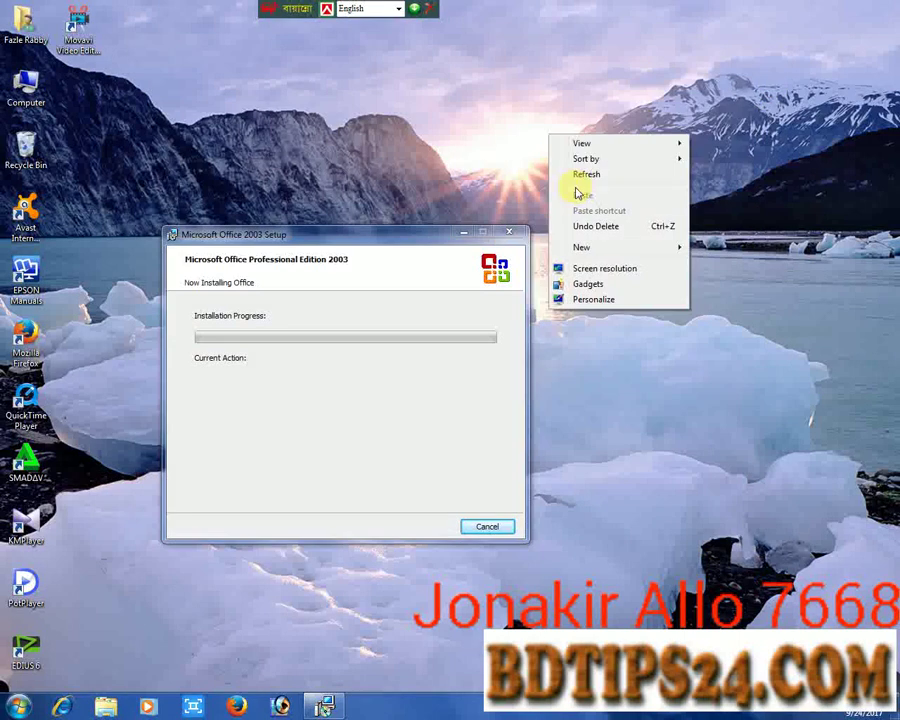
{"action": "right_click", "coordinate": [597, 224]}
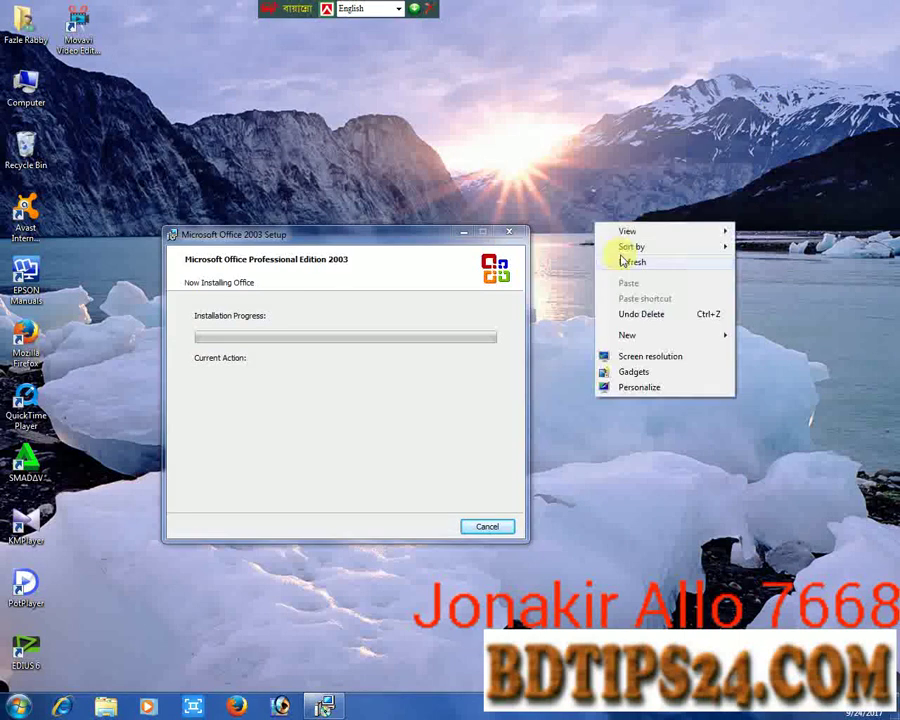
{"action": "right_click", "coordinate": [512, 124]}
{"action": "right_click", "coordinate": [551, 173]}
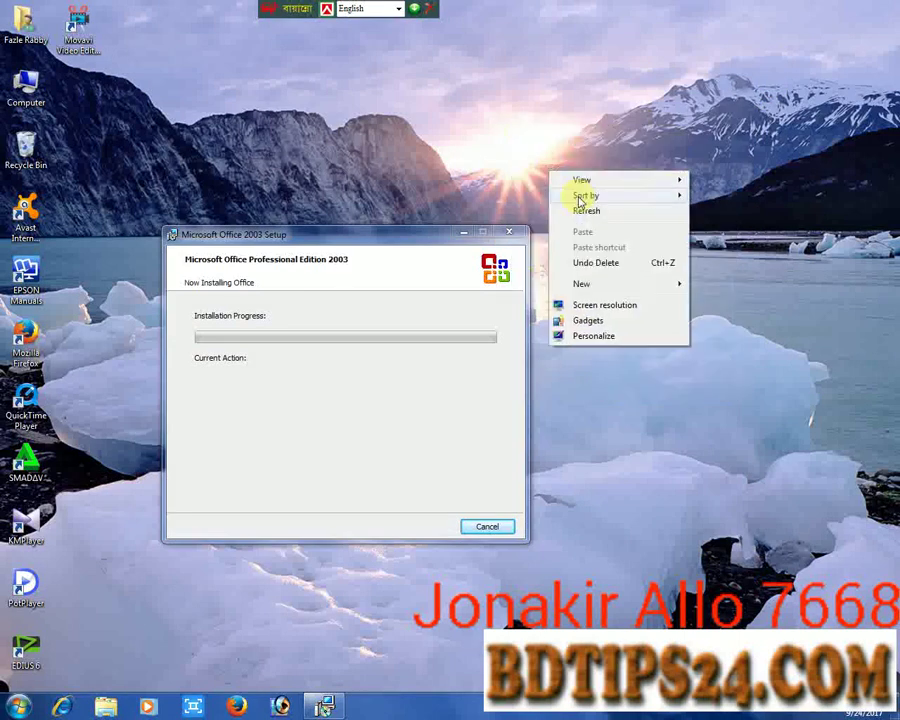
{"action": "right_click", "coordinate": [555, 152]}
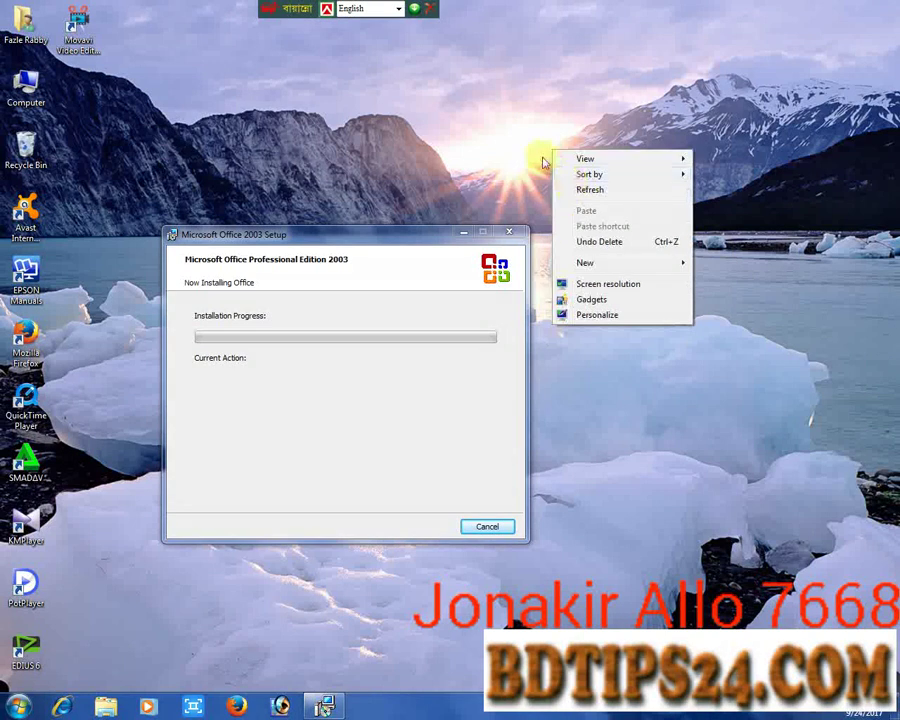
{"action": "right_click", "coordinate": [540, 160]}
{"action": "right_click", "coordinate": [562, 160]}
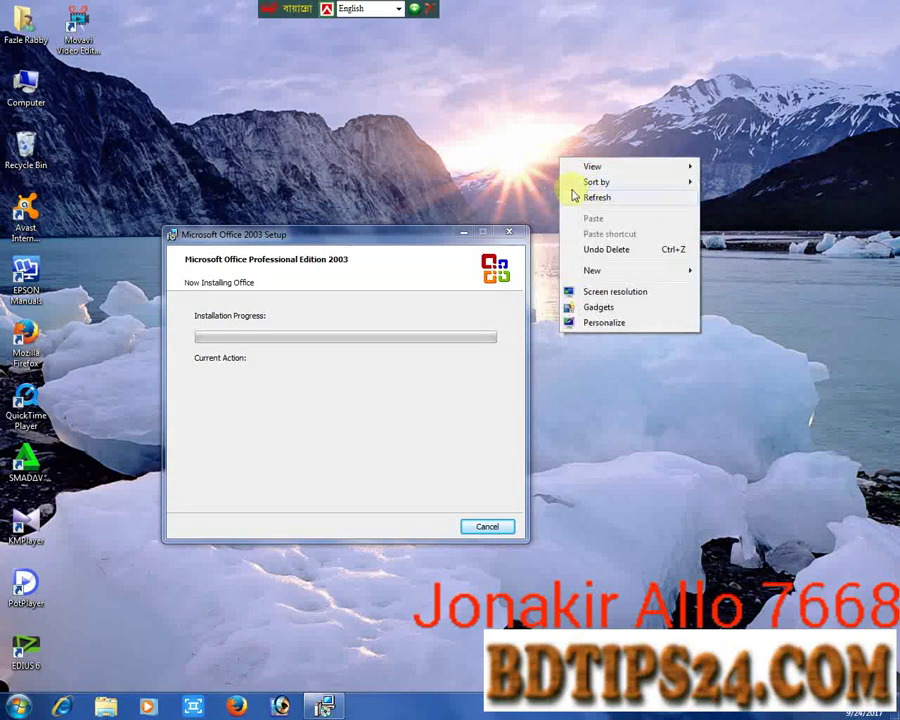
{"action": "right_click", "coordinate": [518, 162]}
{"action": "left_click", "coordinate": [539, 199]}
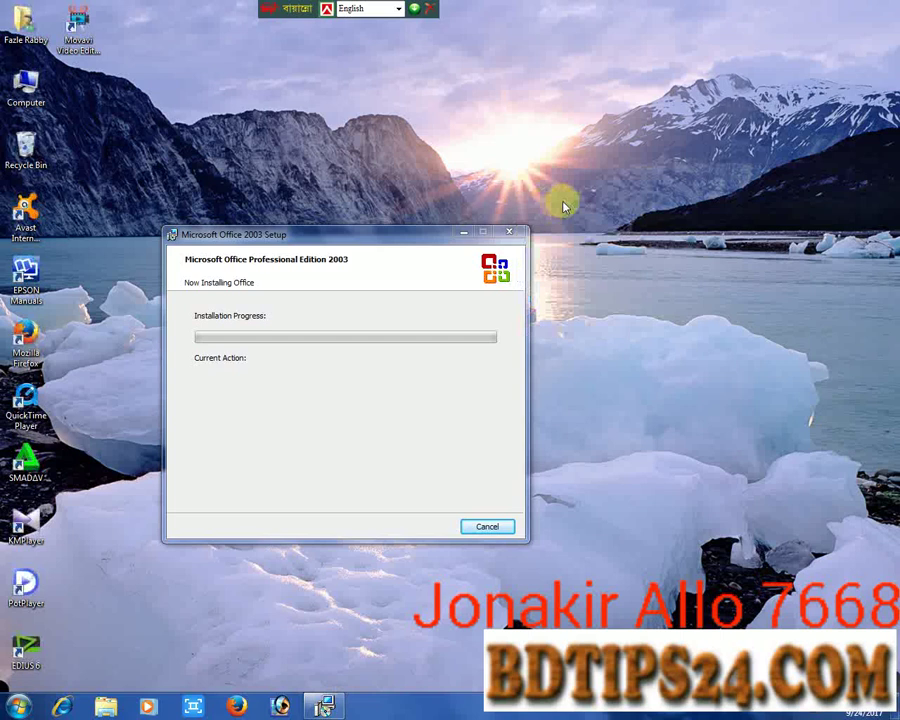
{"action": "right_click", "coordinate": [551, 172]}
{"action": "left_click", "coordinate": [568, 208]}
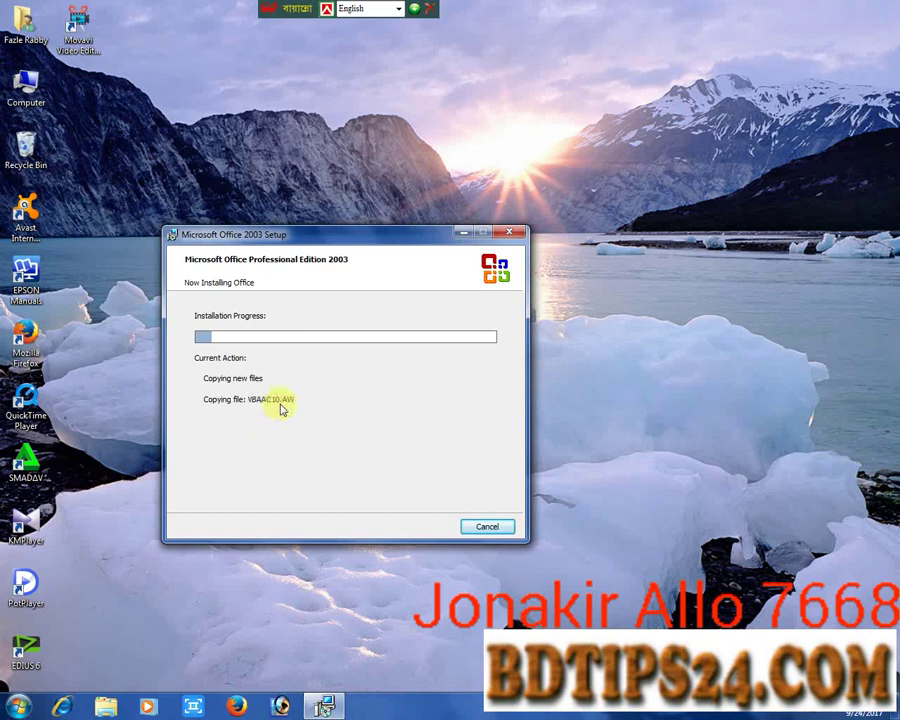
{"action": "right_click", "coordinate": [557, 189]}
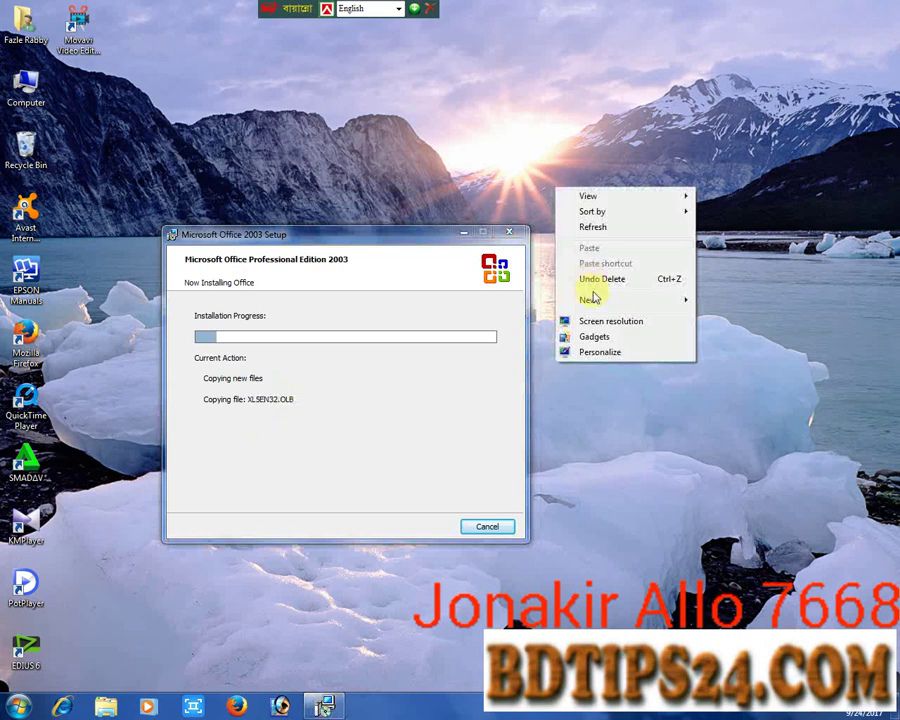
{"action": "left_click", "coordinate": [593, 299]}
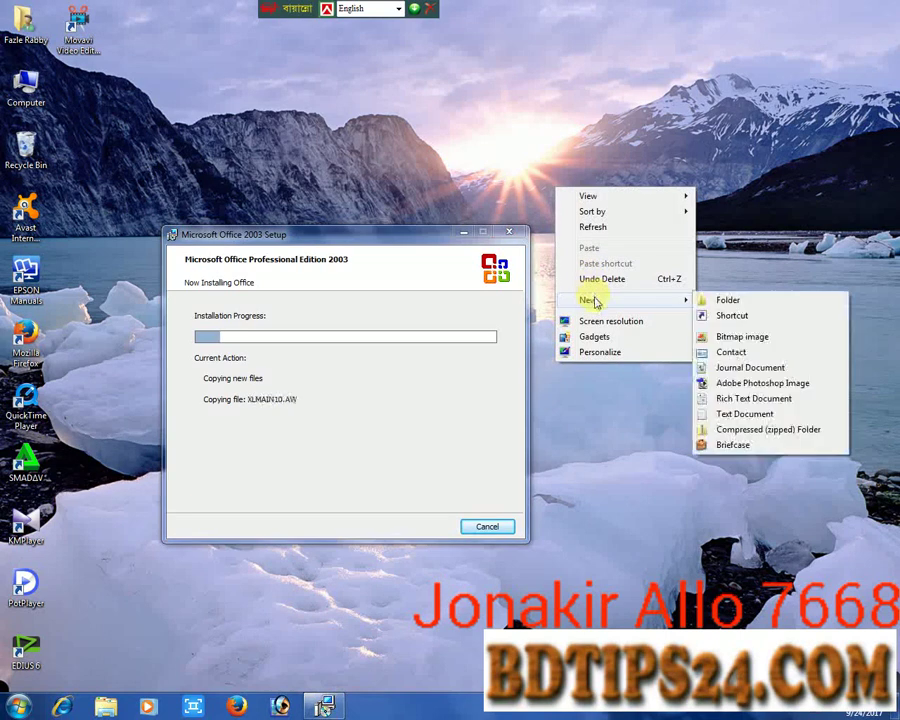
{"action": "left_click", "coordinate": [763, 254]}
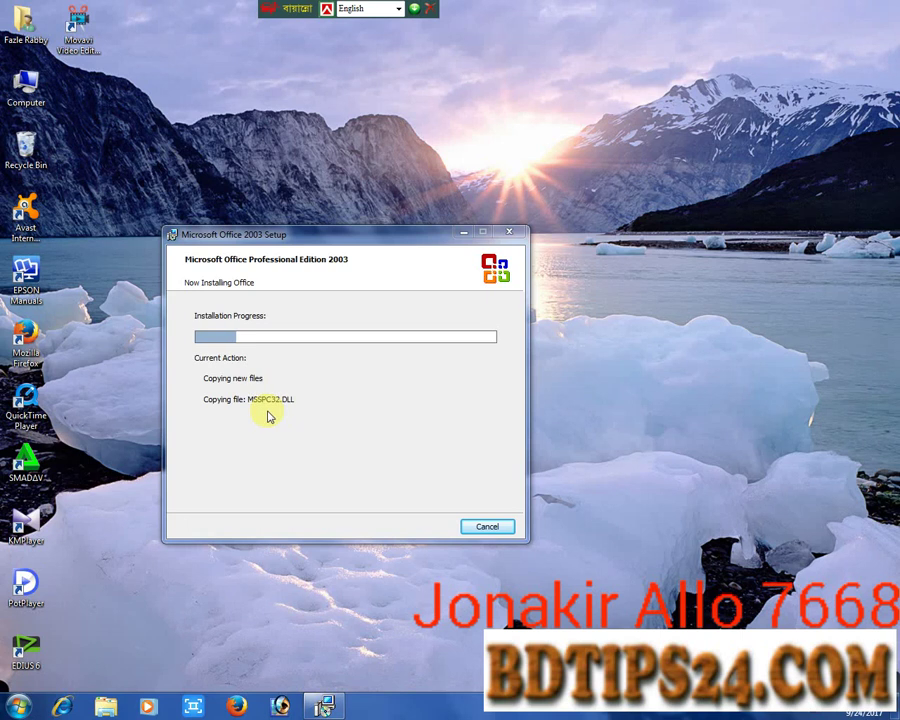
{"action": "right_click", "coordinate": [540, 143]}
{"action": "mouse_move", "coordinate": [587, 257]}
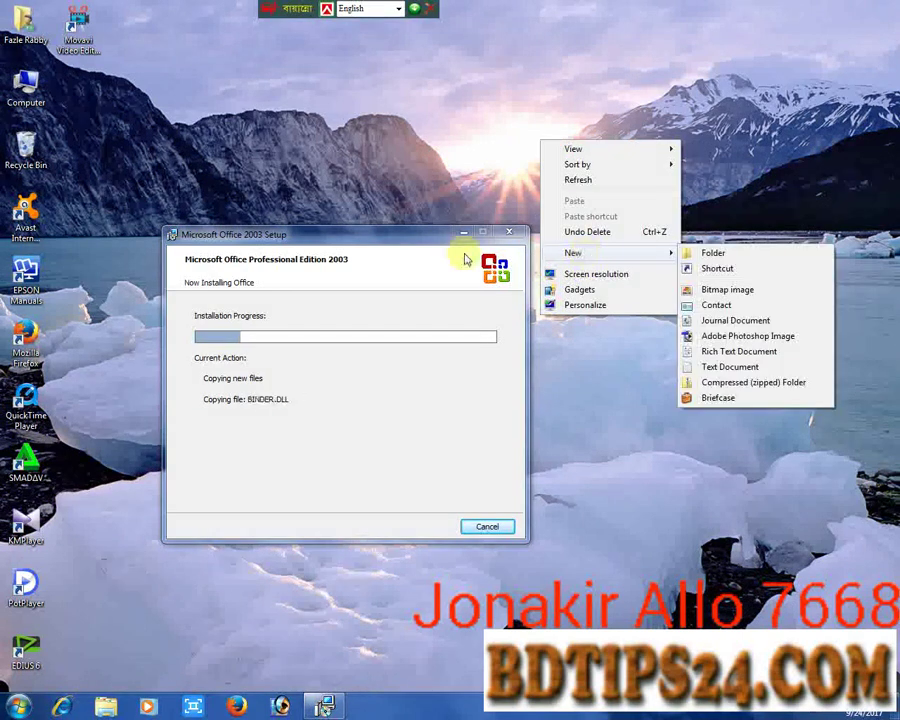
{"action": "left_click", "coordinate": [402, 152]}
{"action": "right_click", "coordinate": [406, 147]}
{"action": "left_click", "coordinate": [414, 182]}
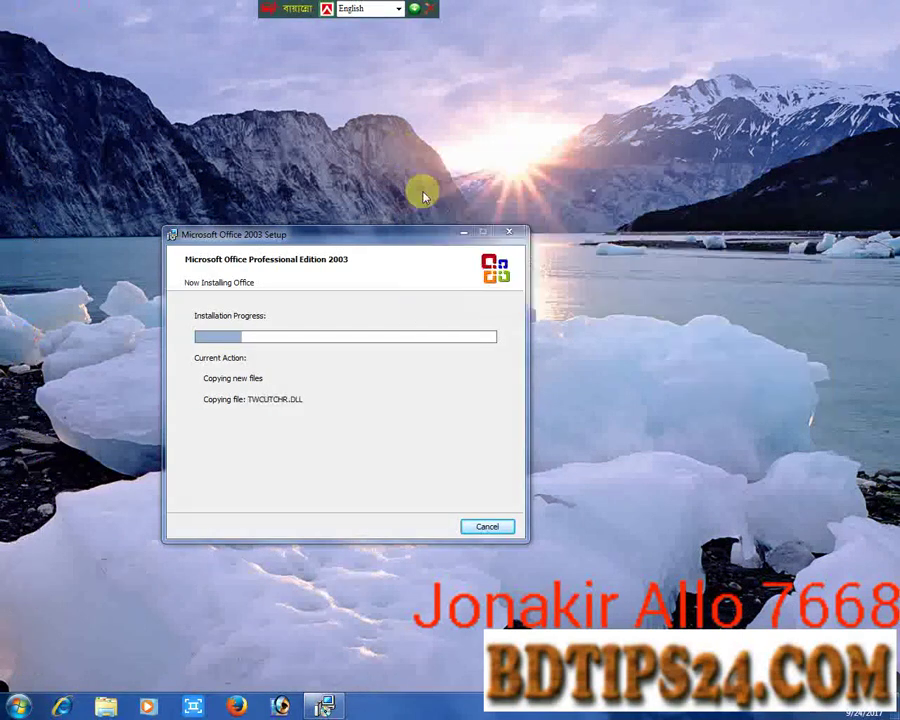
{"action": "right_click", "coordinate": [416, 156]}
{"action": "left_click", "coordinate": [424, 196]}
{"action": "right_click", "coordinate": [419, 136]}
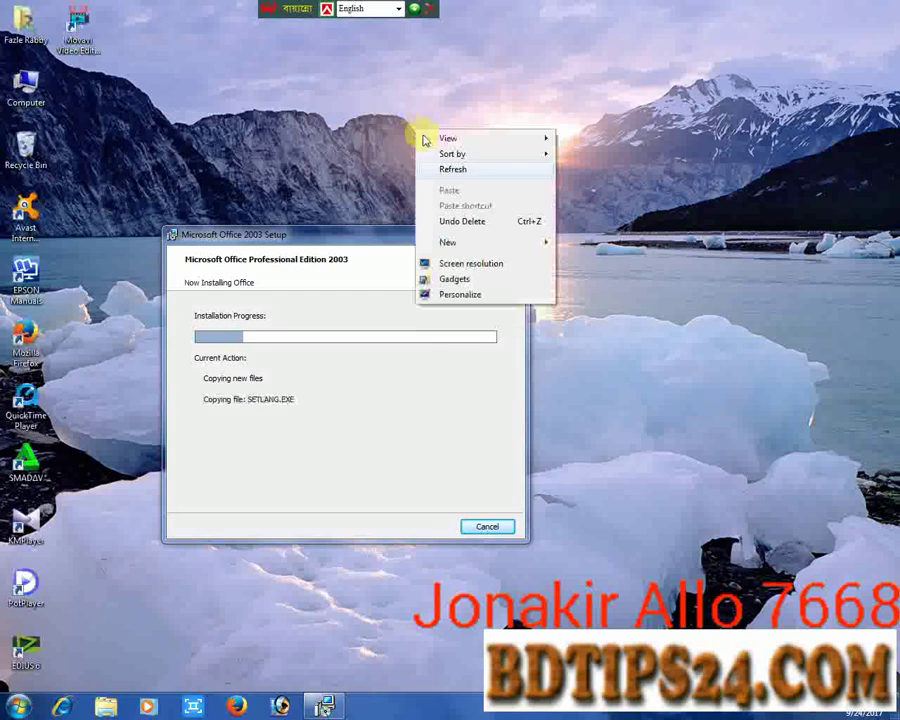
{"action": "left_click", "coordinate": [435, 171]}
{"action": "right_click", "coordinate": [421, 133]}
{"action": "left_click", "coordinate": [438, 177]}
{"action": "right_click", "coordinate": [400, 137]}
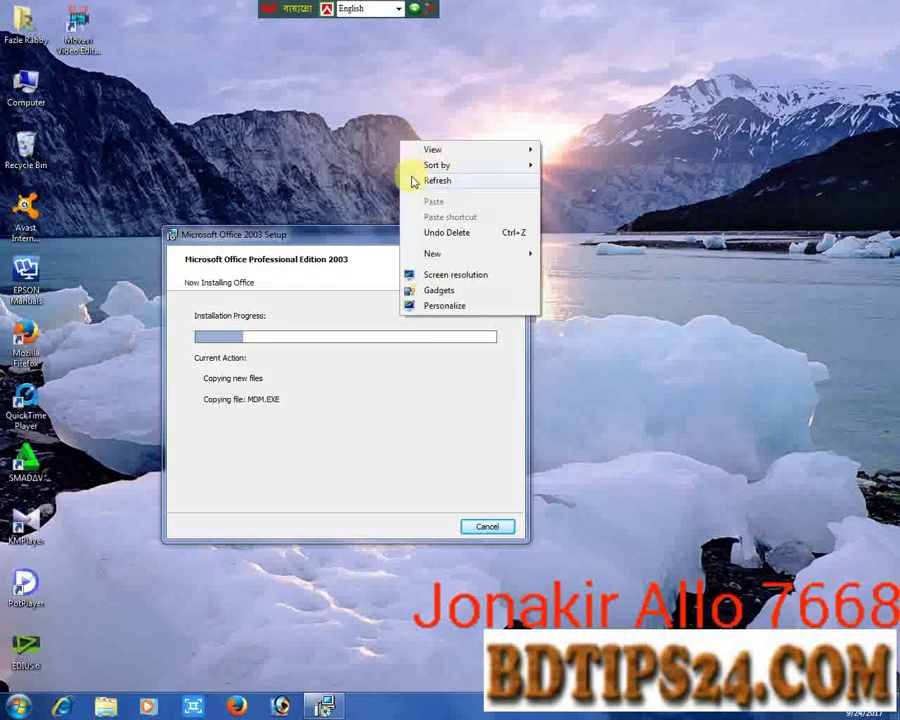
{"action": "left_click", "coordinate": [411, 180]}
{"action": "right_click", "coordinate": [400, 157]}
{"action": "left_click", "coordinate": [421, 196]}
{"action": "right_click", "coordinate": [405, 153]}
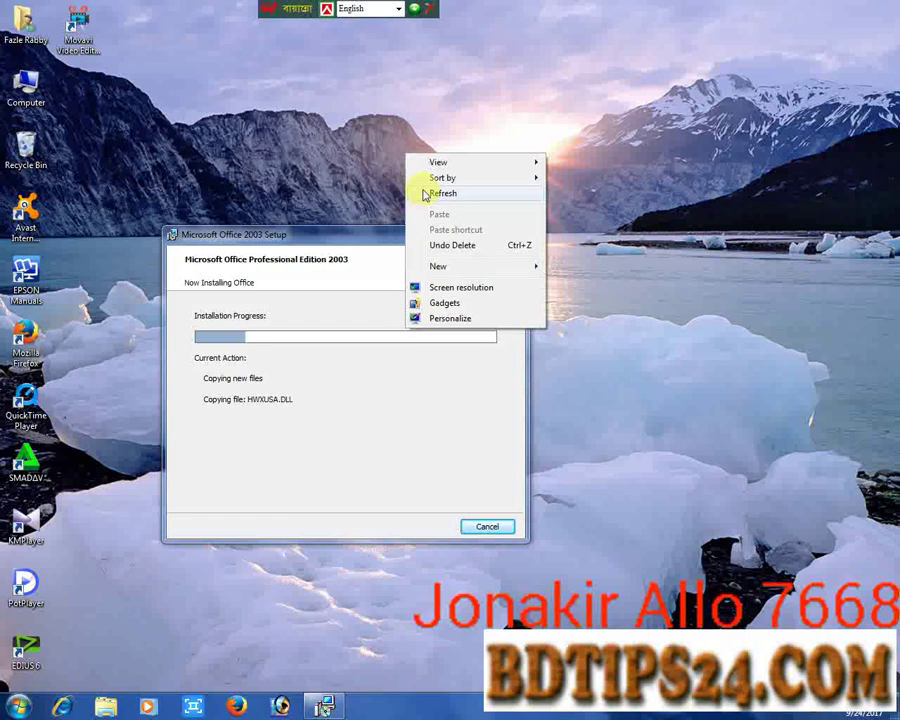
{"action": "left_click", "coordinate": [423, 194]}
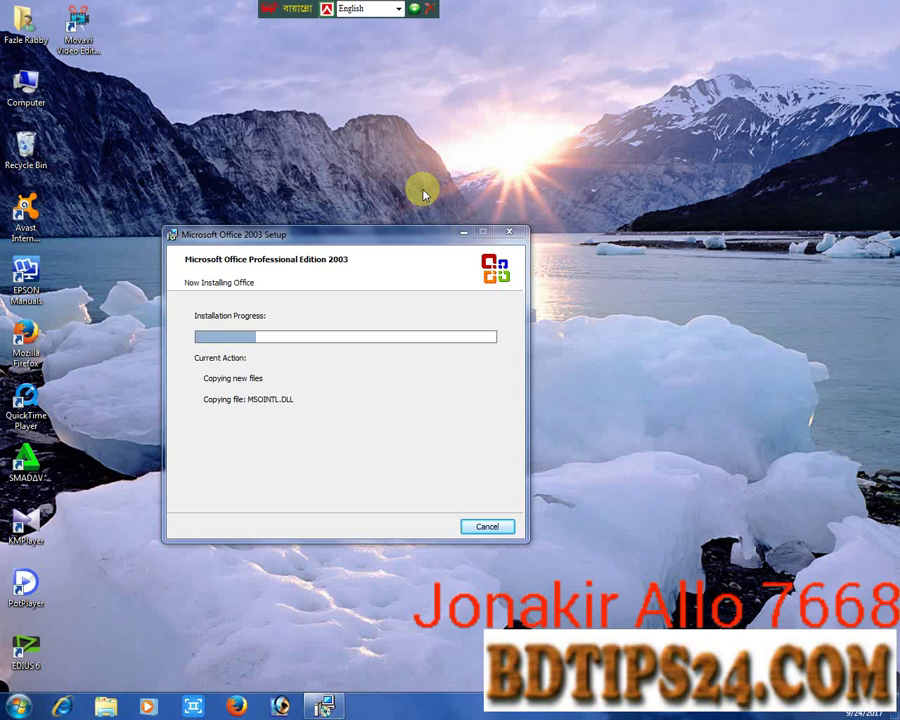
{"action": "right_click", "coordinate": [494, 128]}
{"action": "right_click", "coordinate": [569, 161]}
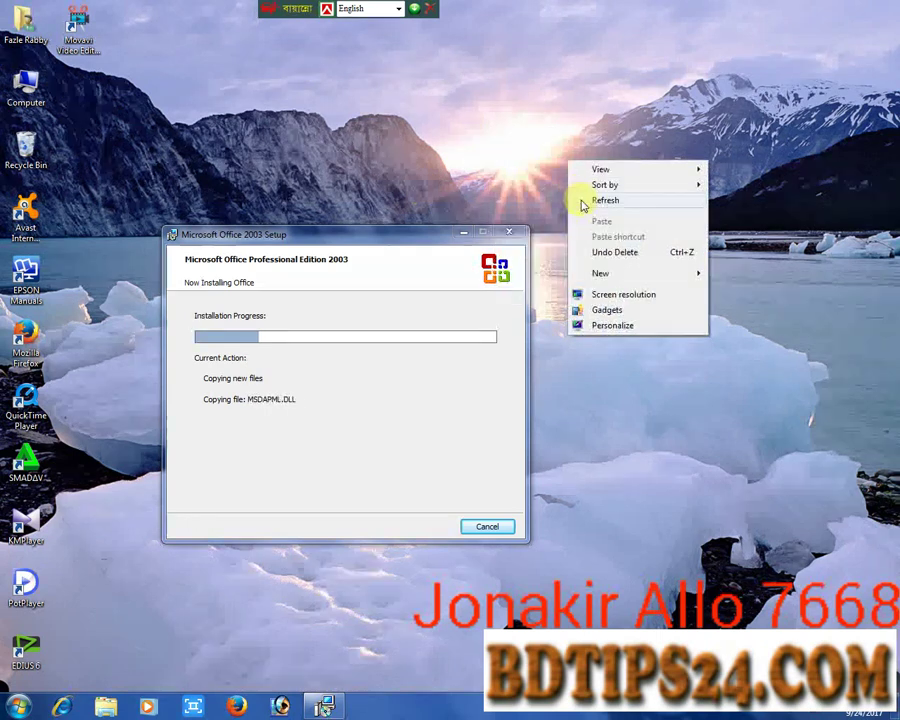
{"action": "right_click", "coordinate": [595, 228]}
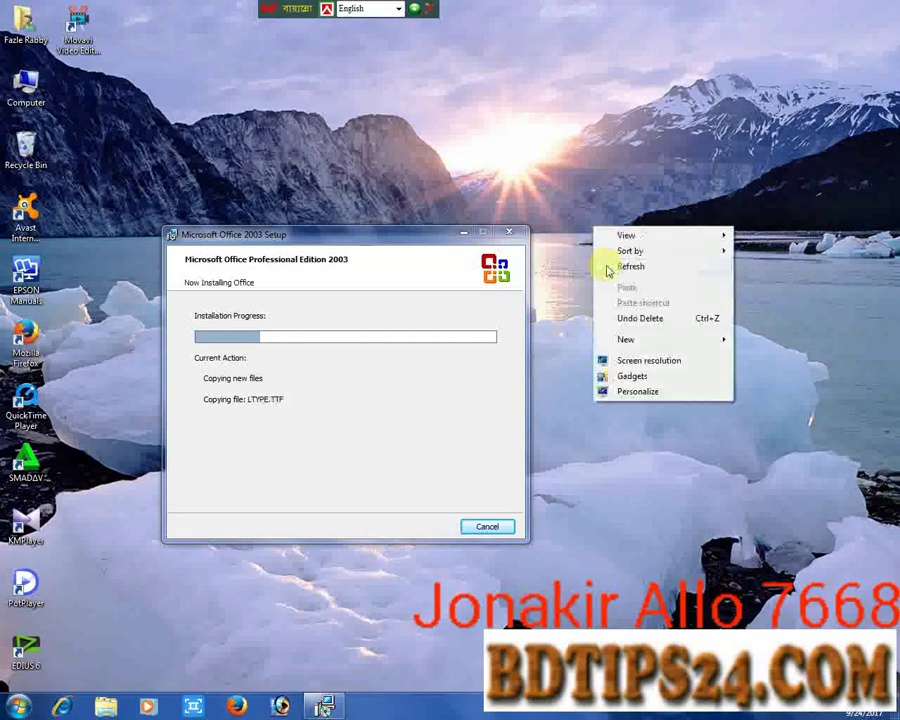
{"action": "left_click", "coordinate": [607, 268]}
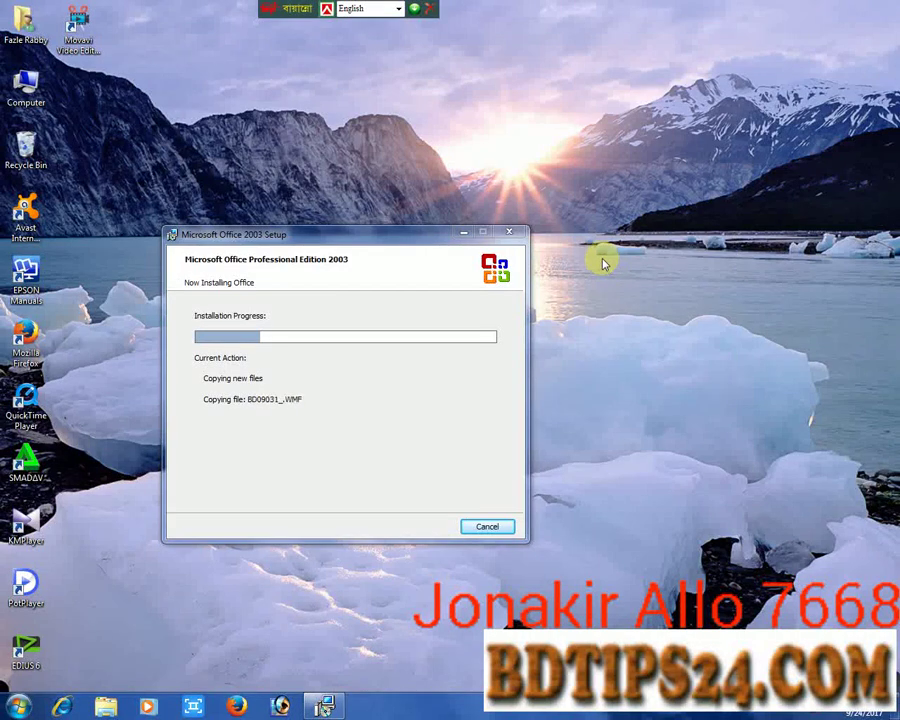
{"action": "right_click", "coordinate": [688, 71]}
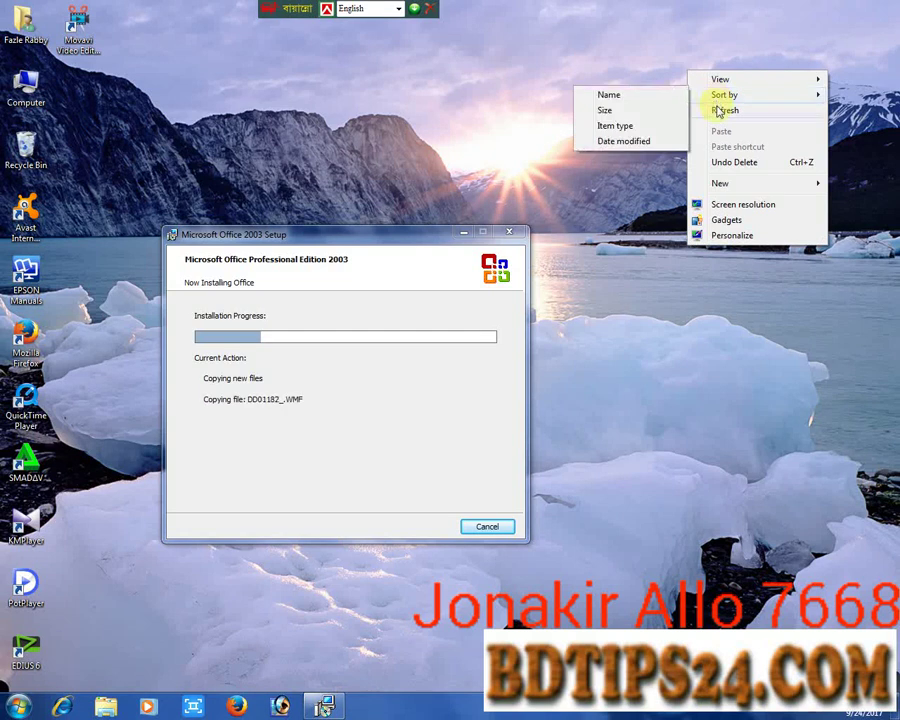
{"action": "left_click", "coordinate": [720, 110]}
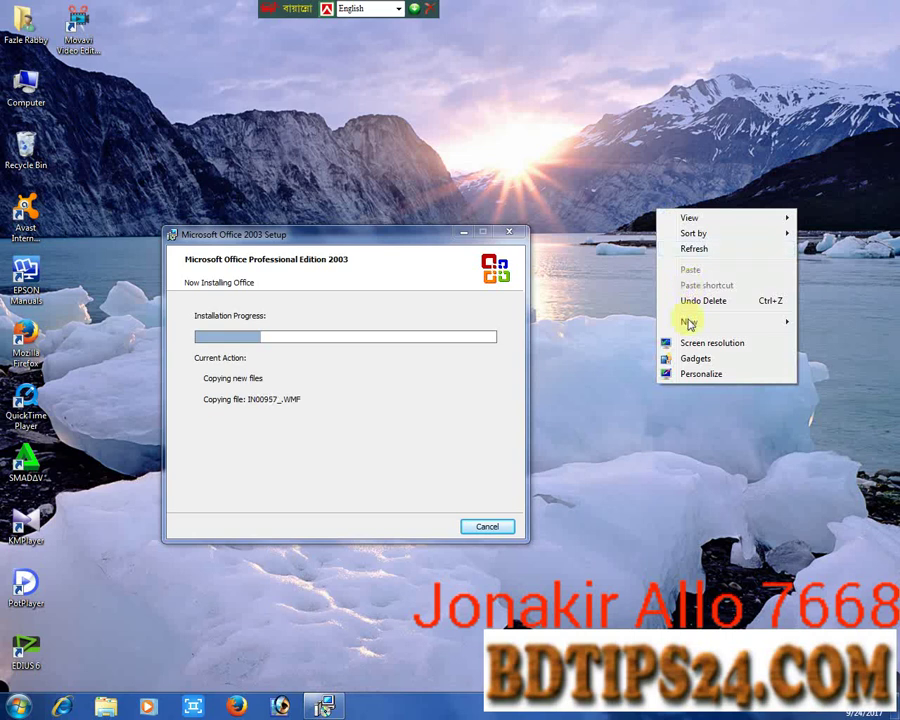
{"action": "left_click", "coordinate": [680, 322]}
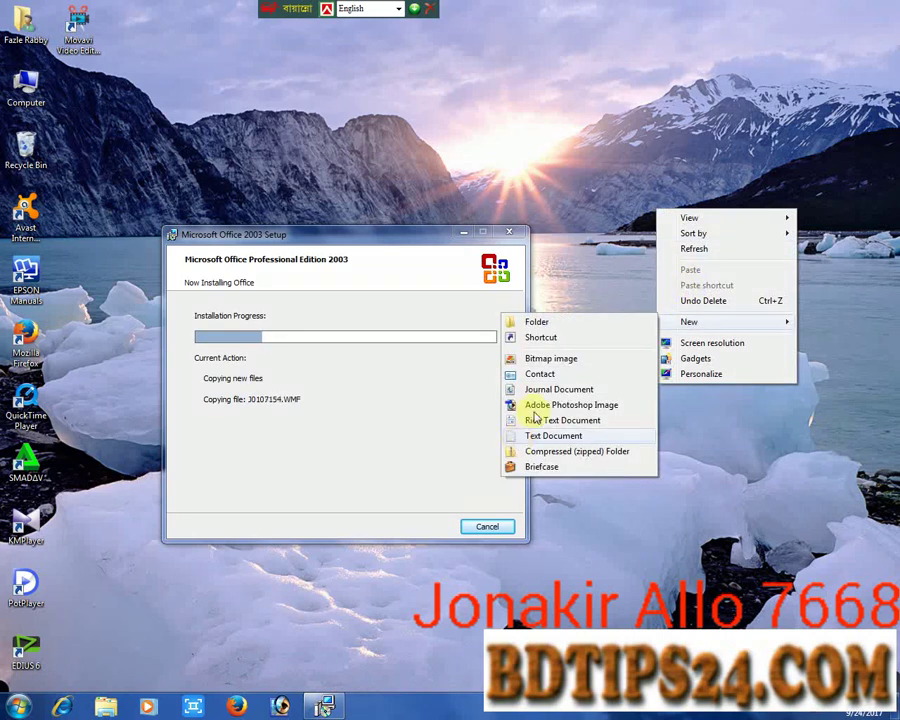
{"action": "left_click", "coordinate": [577, 267]}
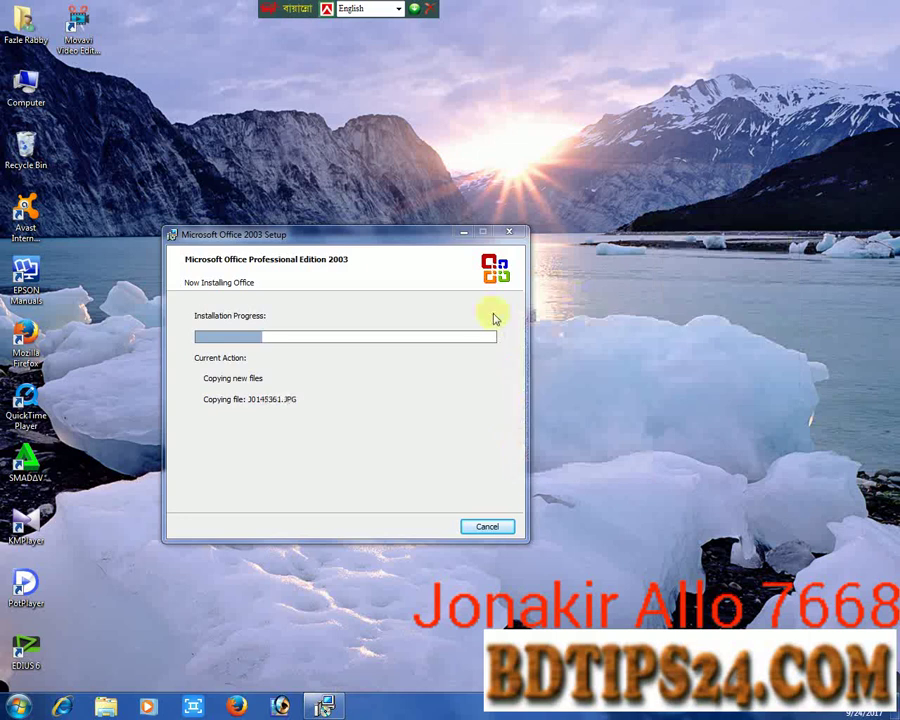
{"action": "left_click_drag", "start_coordinate": [400, 237], "coordinate": [423, 118]}
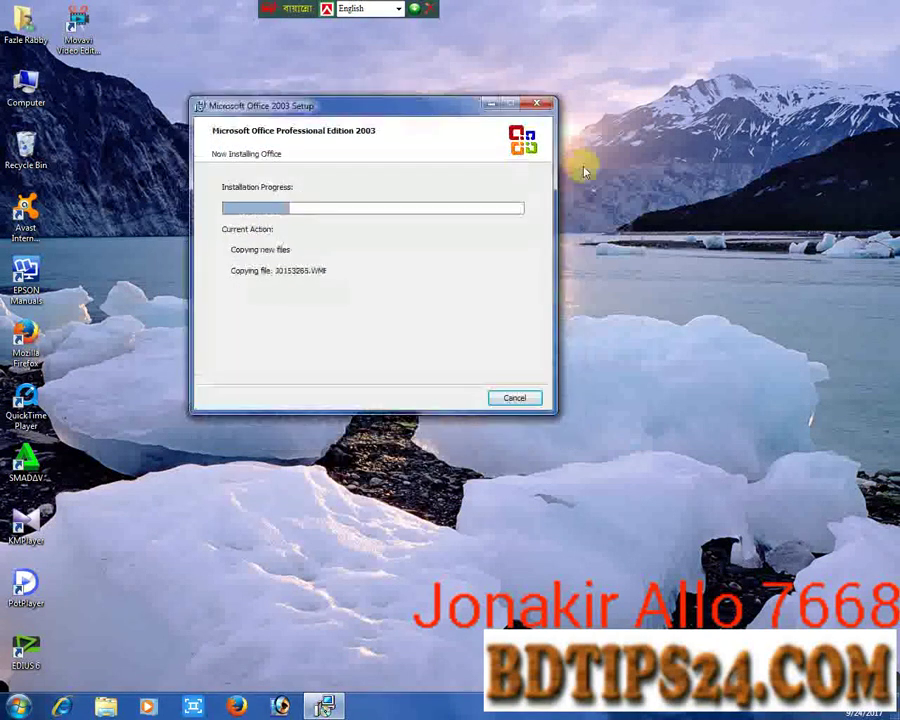
{"action": "right_click", "coordinate": [589, 160]}
{"action": "left_click", "coordinate": [620, 199]}
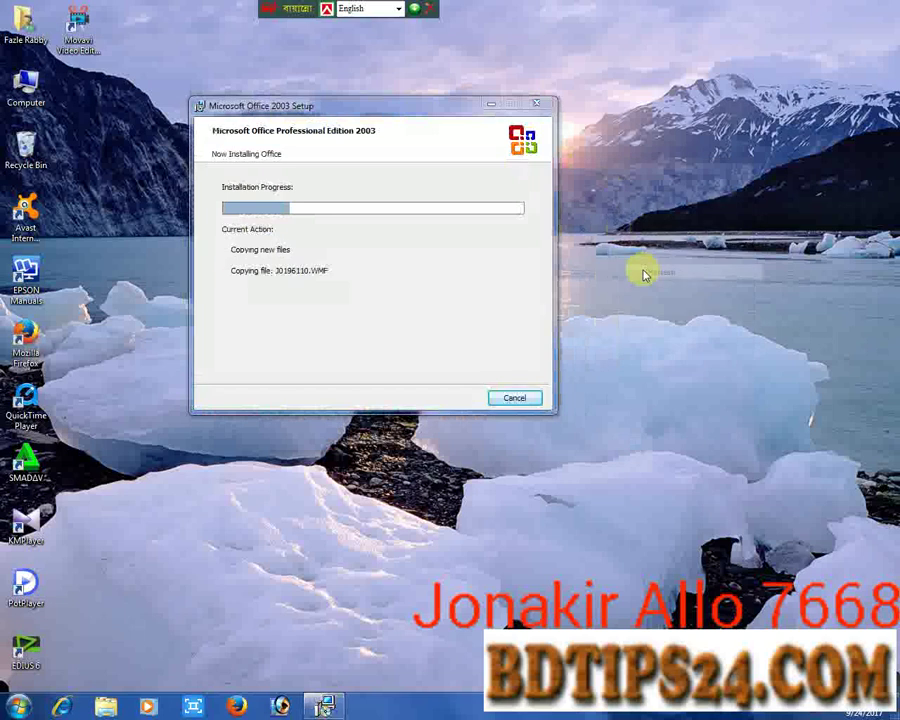
{"action": "right_click", "coordinate": [640, 258]}
{"action": "left_click", "coordinate": [652, 296]}
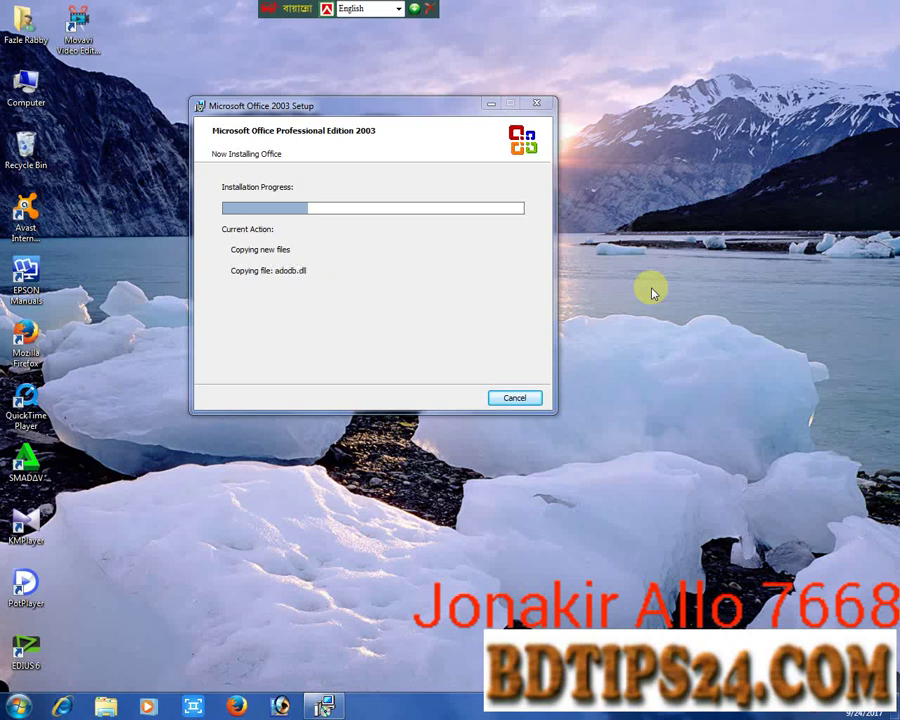
{"action": "right_click", "coordinate": [613, 213]}
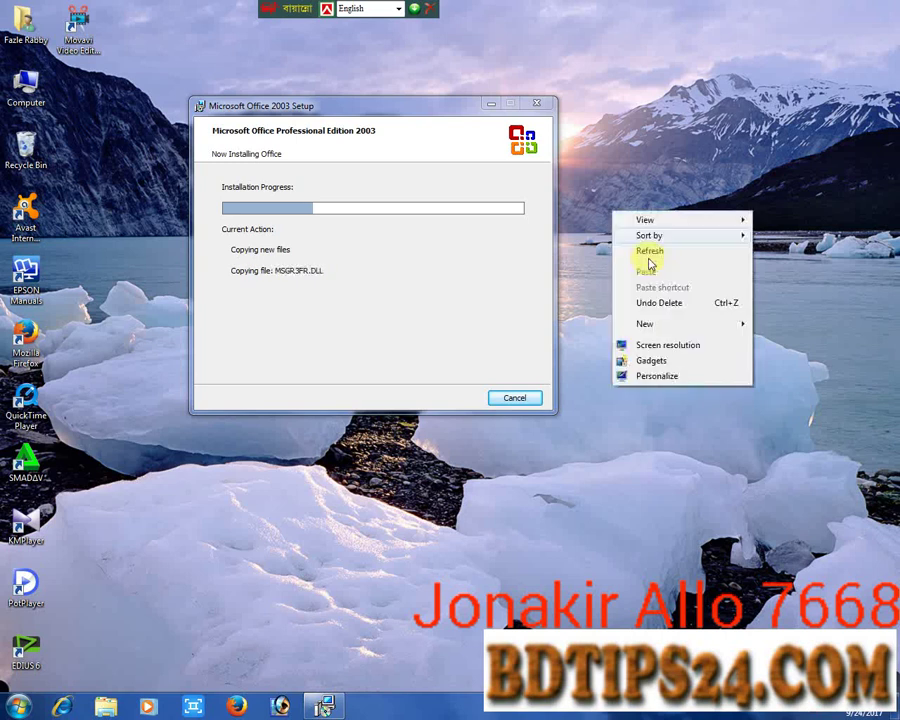
{"action": "mouse_move", "coordinate": [661, 330]}
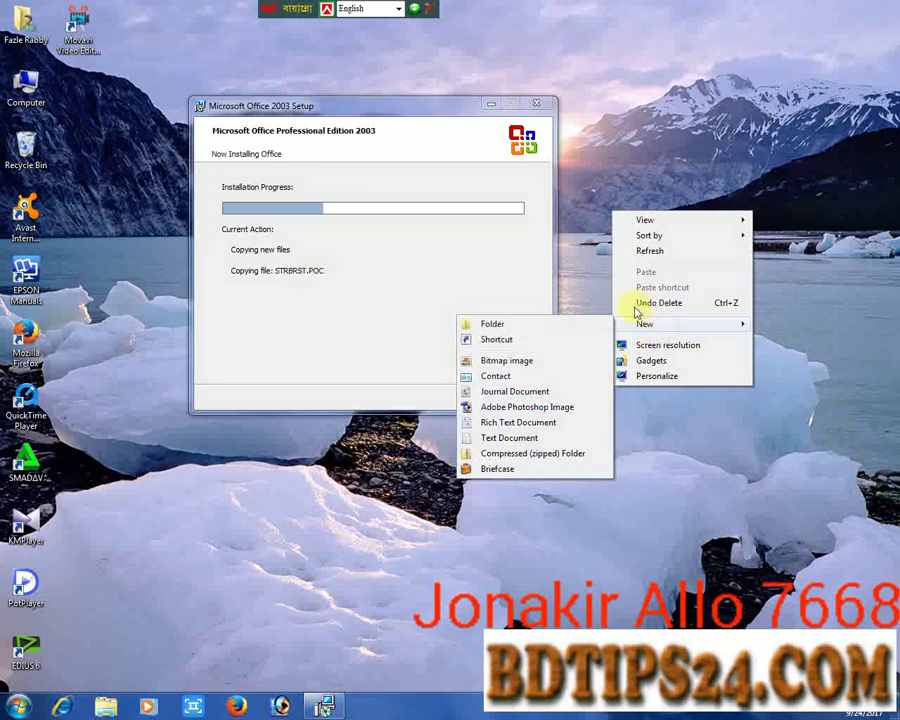
{"action": "right_click", "coordinate": [619, 128]}
{"action": "left_click", "coordinate": [641, 166]}
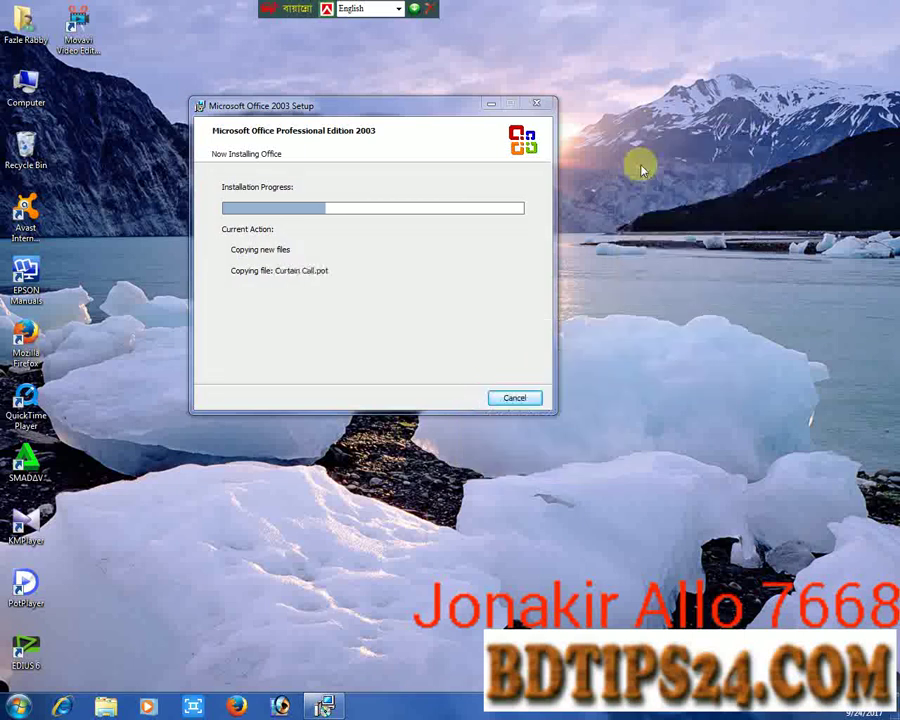
{"action": "right_click", "coordinate": [652, 175]}
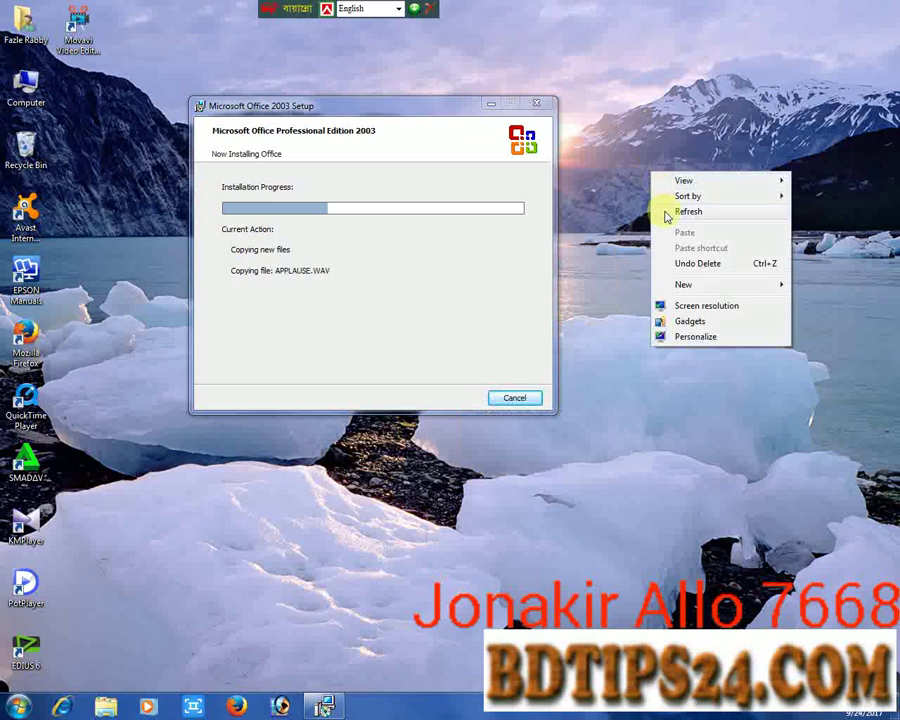
{"action": "left_click", "coordinate": [663, 210]}
{"action": "right_click", "coordinate": [666, 211]}
{"action": "left_click", "coordinate": [684, 248]}
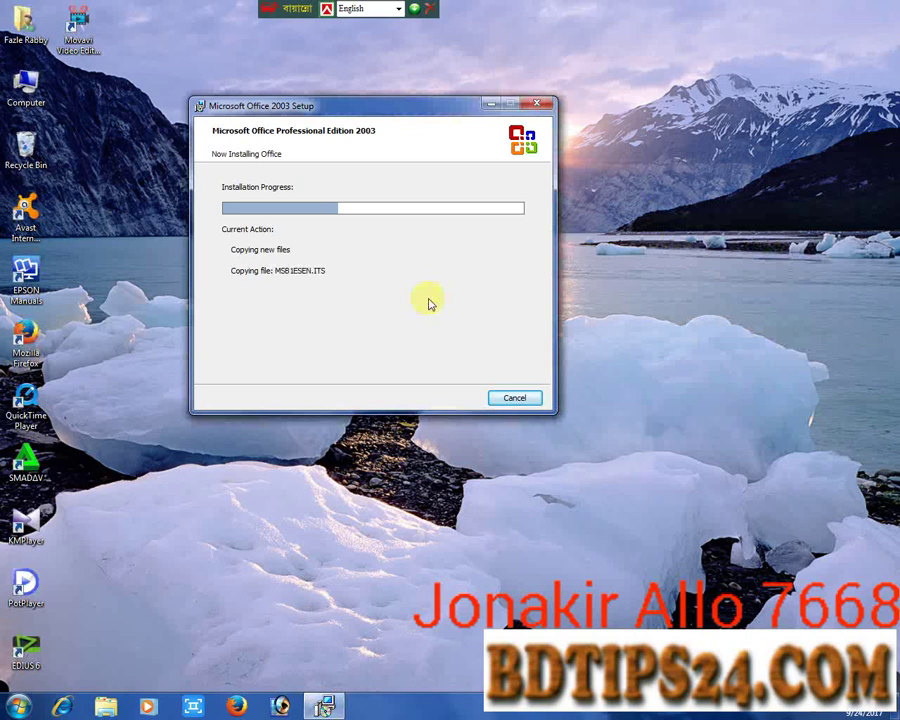
{"action": "left_click_drag", "start_coordinate": [367, 106], "coordinate": [482, 105]}
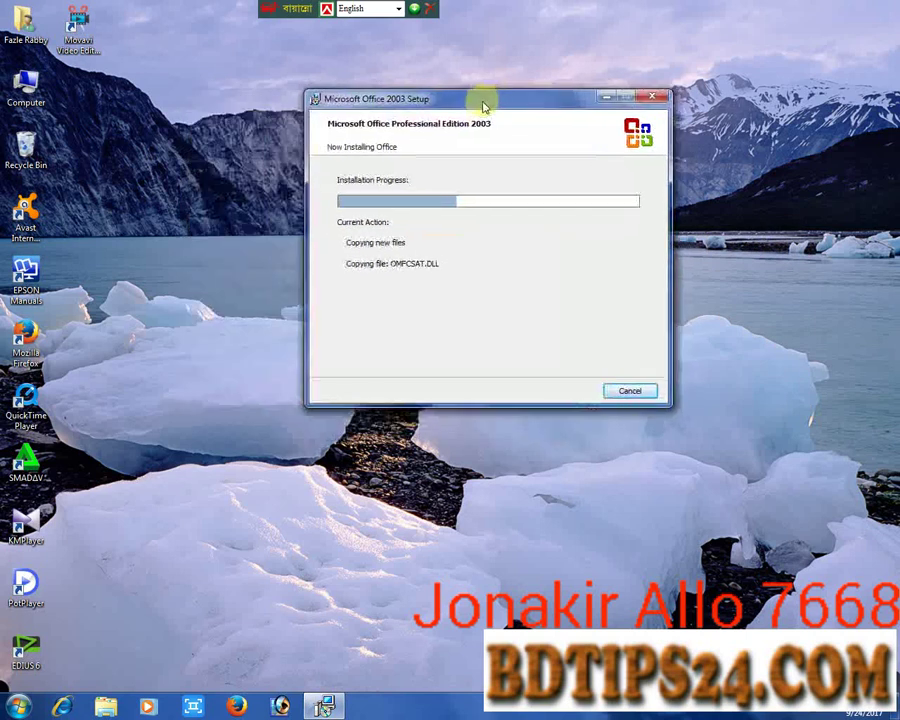
{"action": "right_click", "coordinate": [241, 133]}
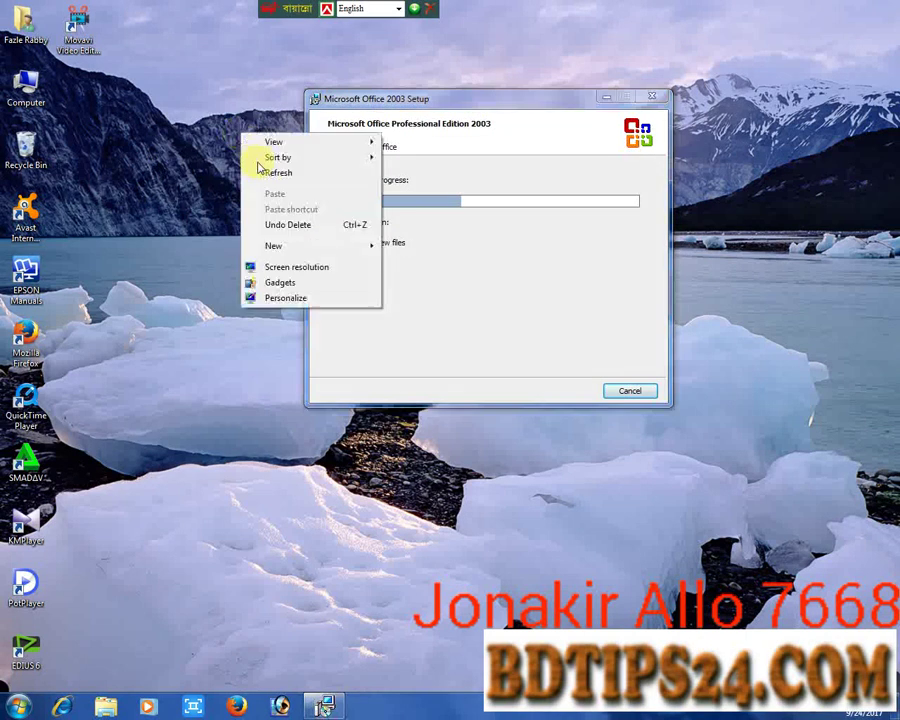
{"action": "left_click", "coordinate": [276, 173]}
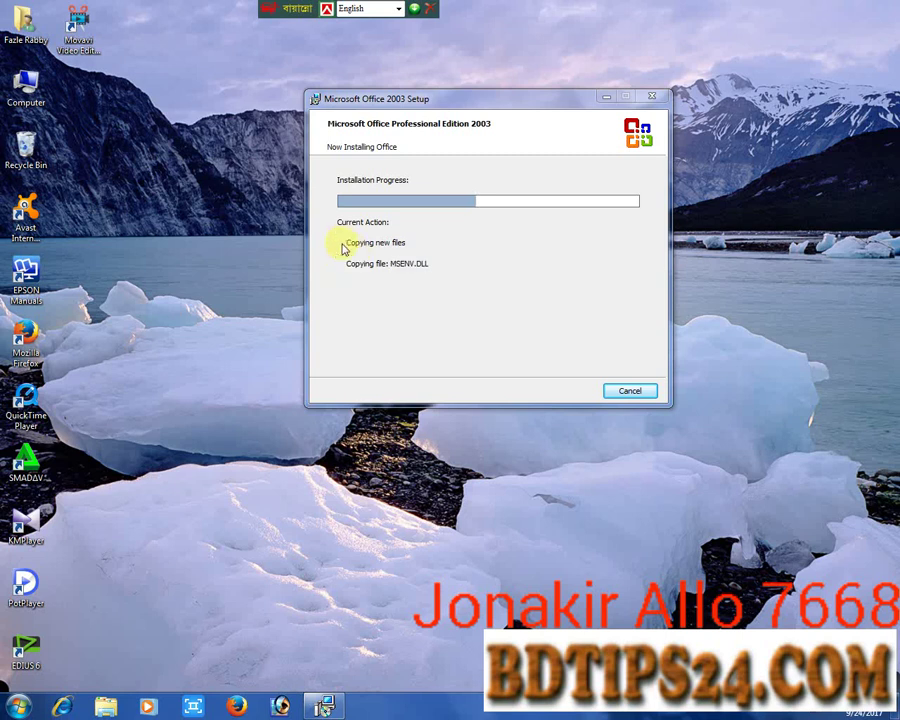
{"action": "right_click", "coordinate": [192, 133]}
{"action": "left_click", "coordinate": [236, 175]}
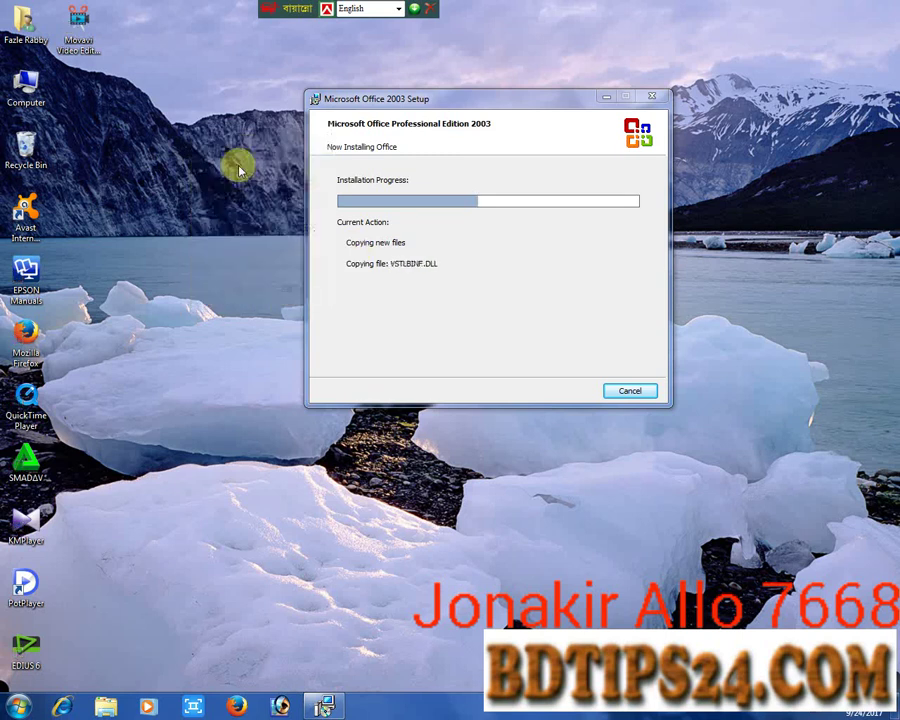
{"action": "right_click", "coordinate": [209, 133]}
{"action": "left_click", "coordinate": [238, 174]}
{"action": "right_click", "coordinate": [224, 172]}
{"action": "right_click", "coordinate": [211, 181]}
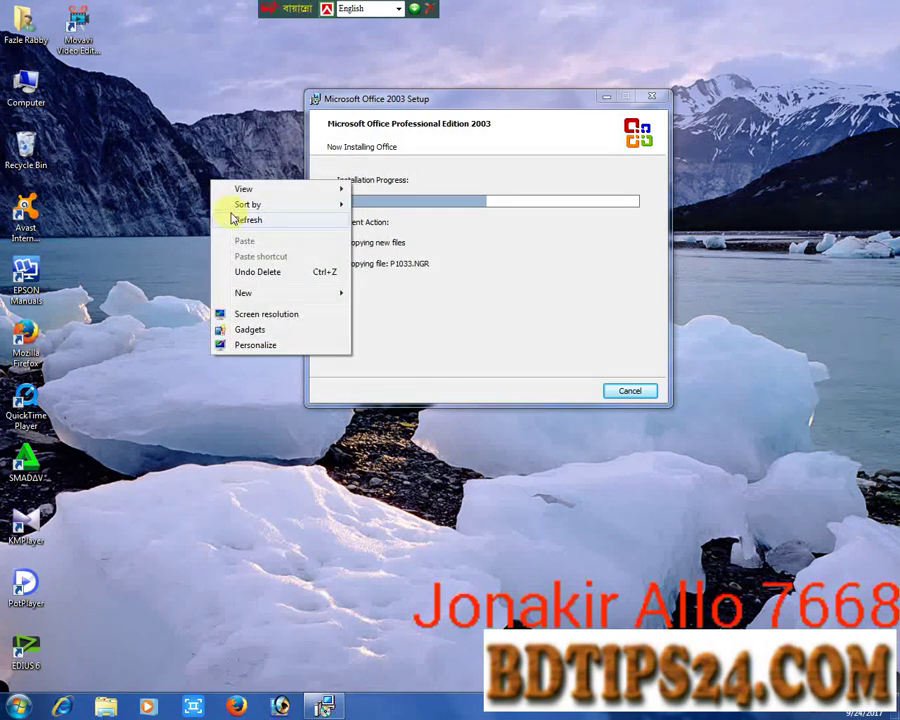
{"action": "right_click", "coordinate": [233, 213]}
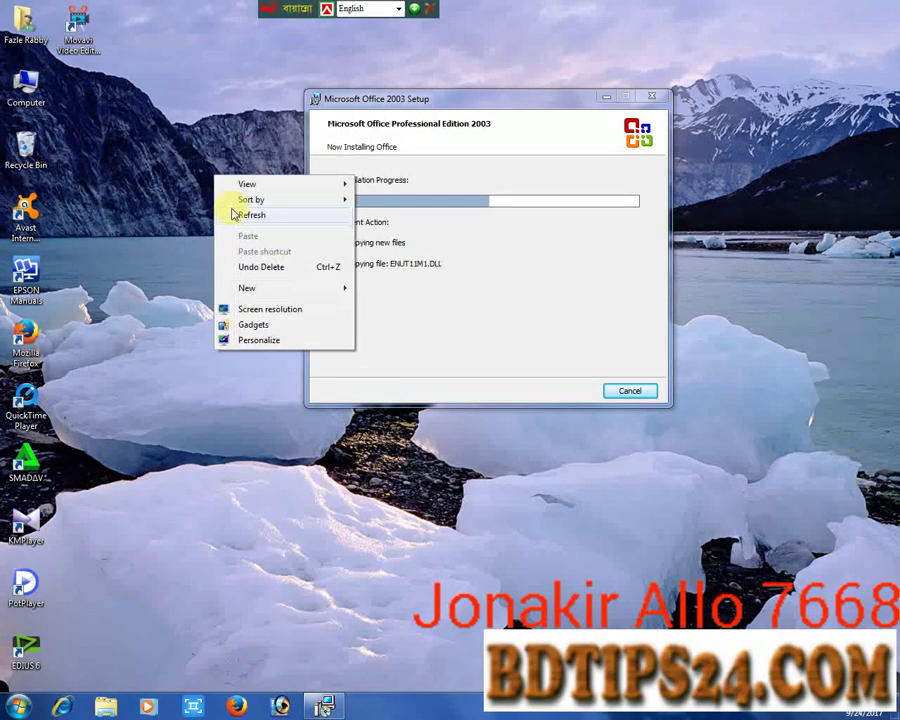
{"action": "left_click", "coordinate": [235, 214]}
{"action": "right_click", "coordinate": [213, 183]}
{"action": "left_click", "coordinate": [237, 222]}
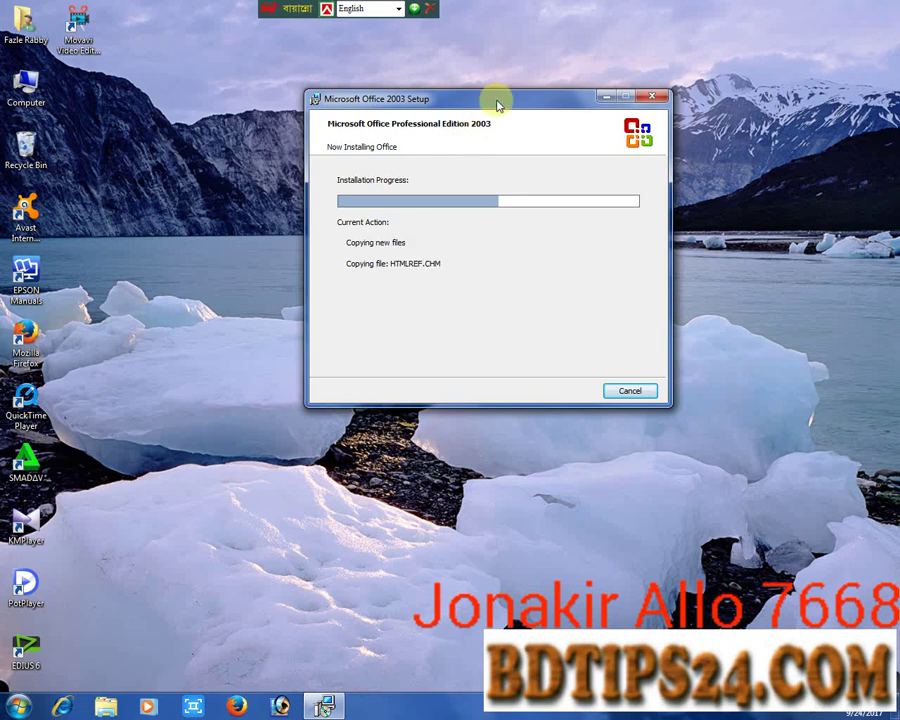
{"action": "left_click_drag", "start_coordinate": [498, 106], "coordinate": [402, 136]}
{"action": "right_click", "coordinate": [621, 71]}
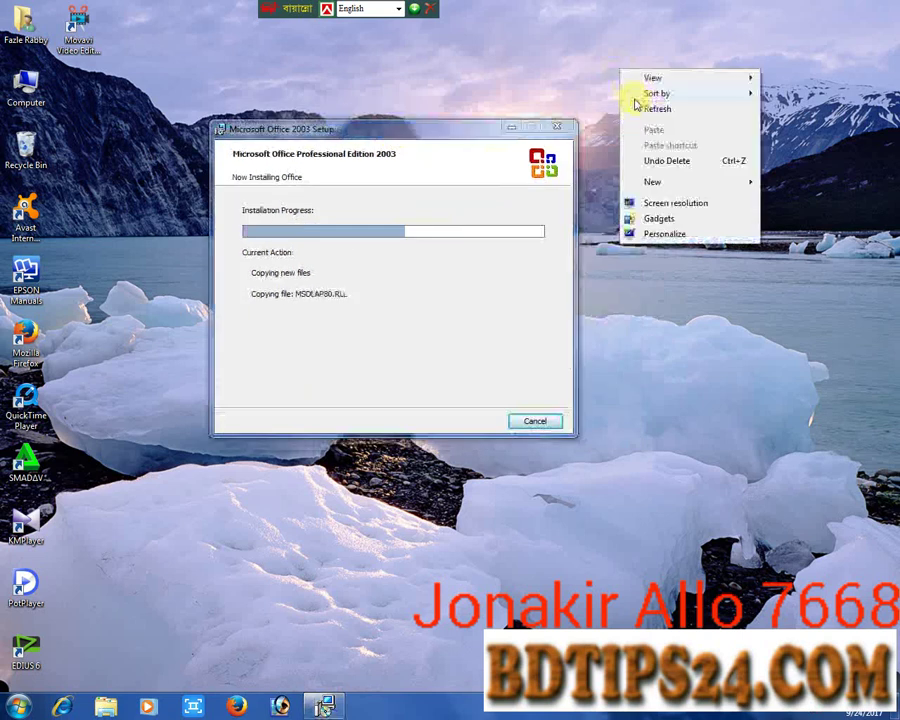
{"action": "left_click", "coordinate": [660, 150]}
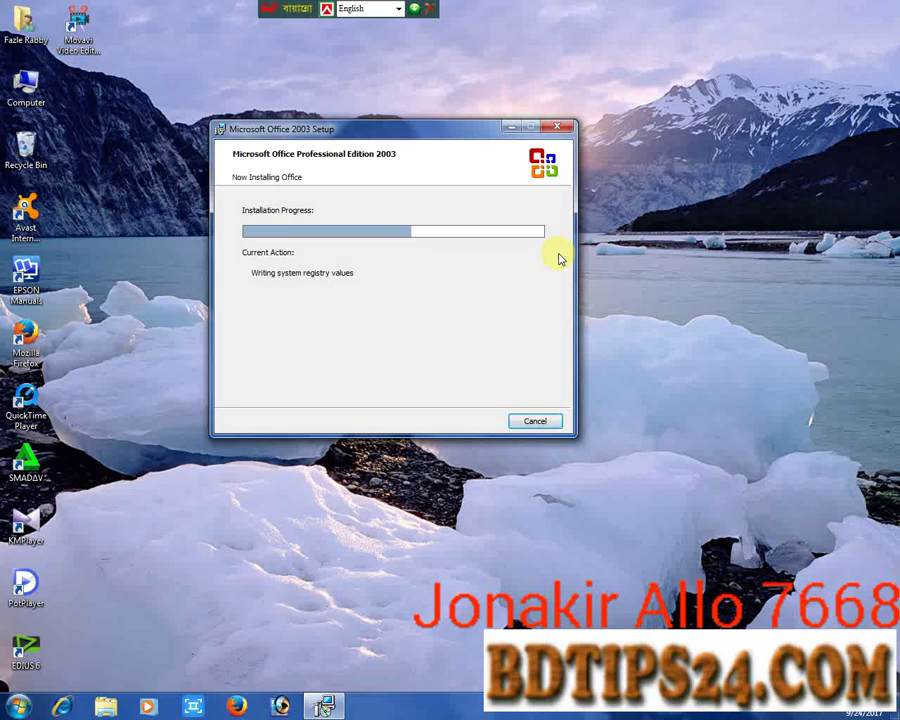
{"action": "right_click", "coordinate": [614, 160]}
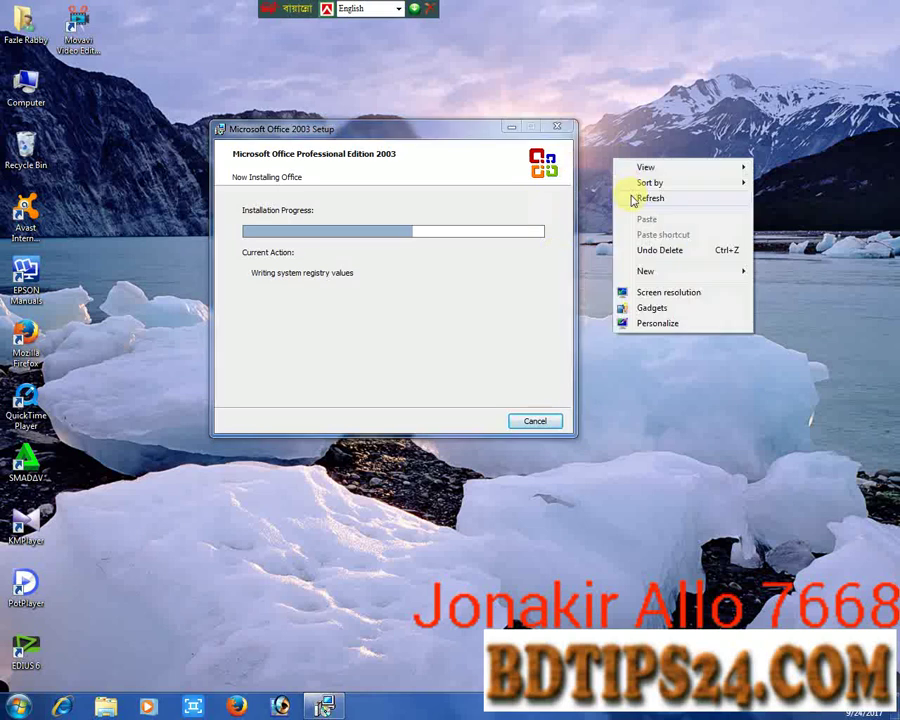
{"action": "right_click", "coordinate": [633, 197]}
{"action": "right_click", "coordinate": [635, 223]}
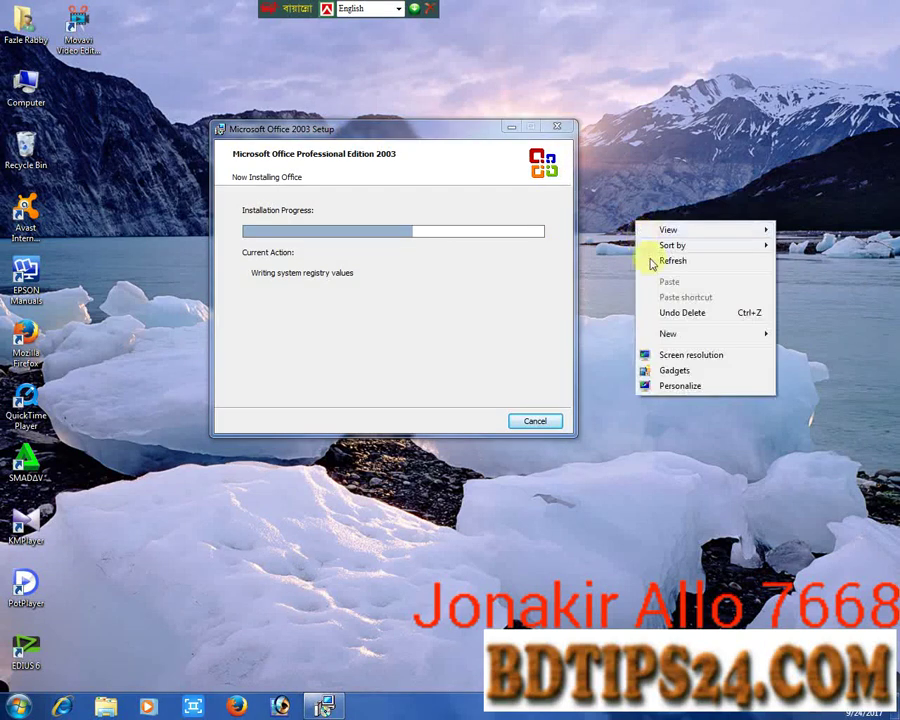
{"action": "left_click", "coordinate": [650, 259]}
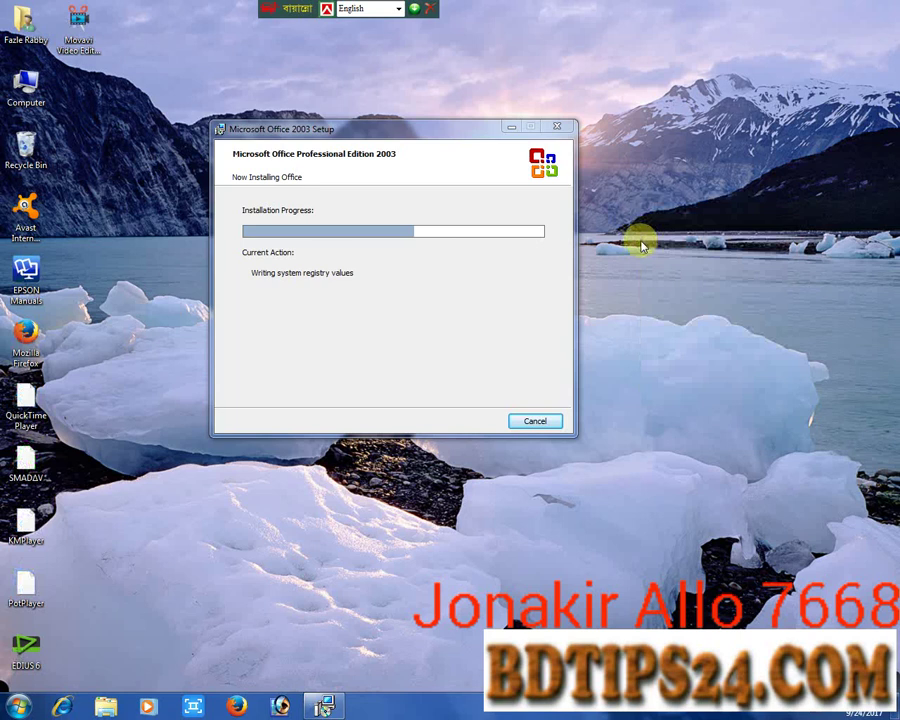
{"action": "left_click", "coordinate": [440, 155]}
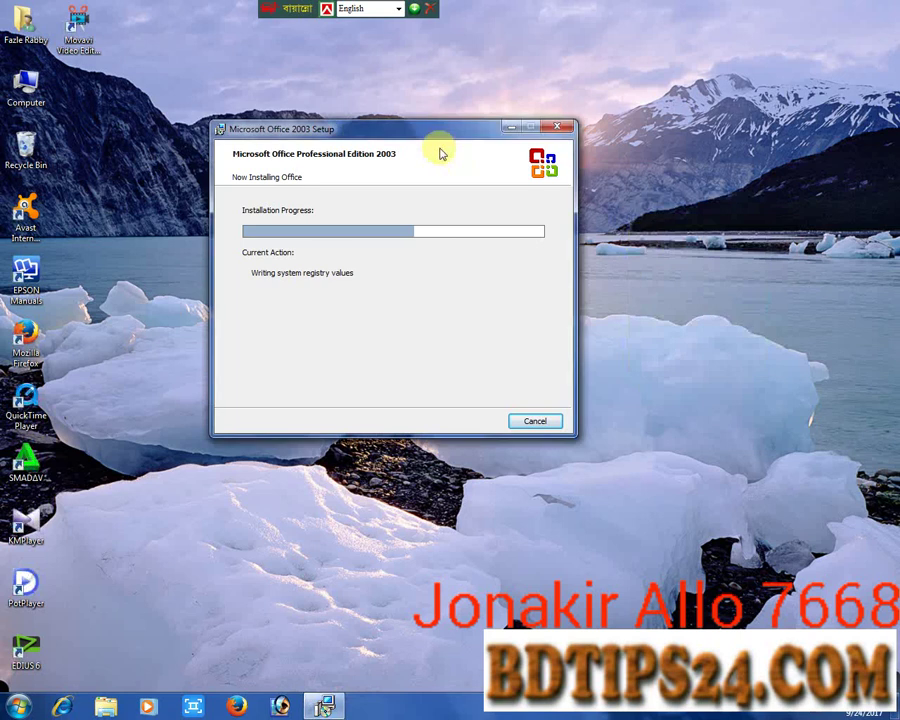
{"action": "right_click", "coordinate": [614, 87]}
{"action": "mouse_move", "coordinate": [651, 204]}
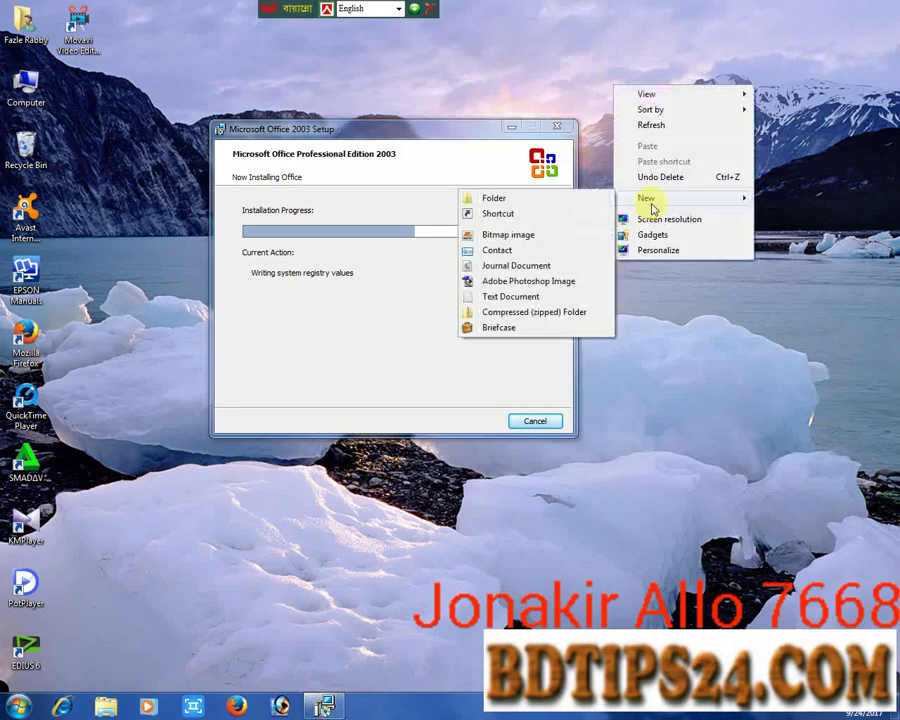
{"action": "left_click", "coordinate": [651, 125]}
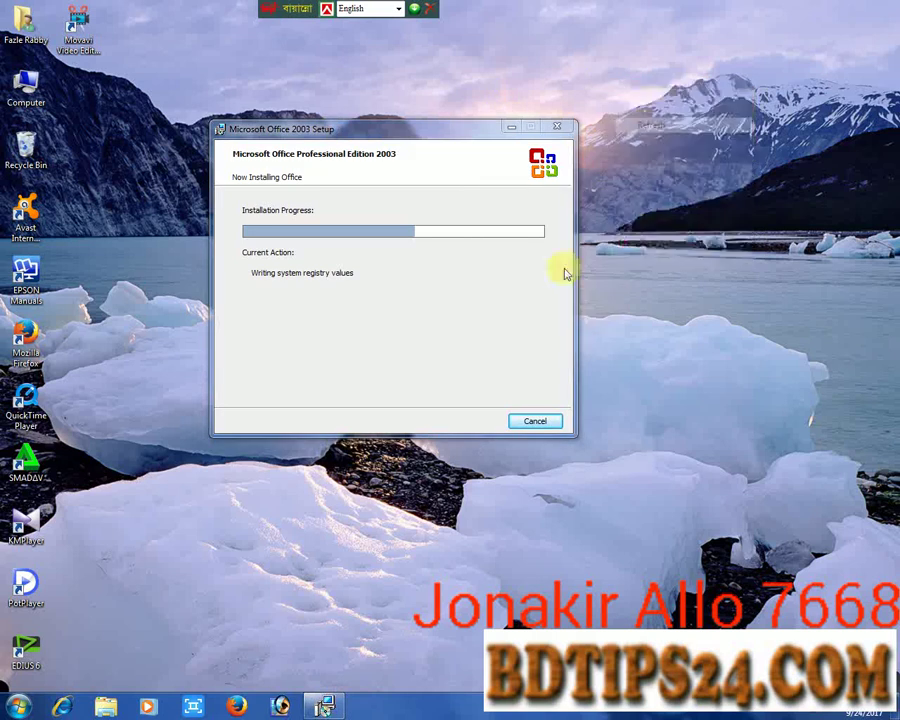
{"action": "left_click", "coordinate": [545, 290]}
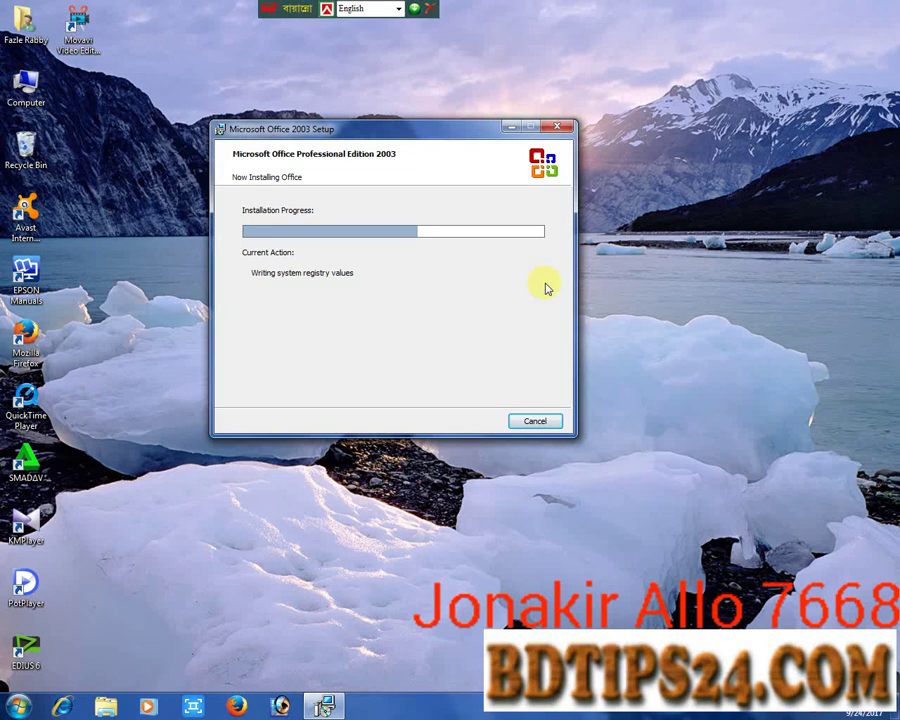
{"action": "left_click", "coordinate": [514, 128]}
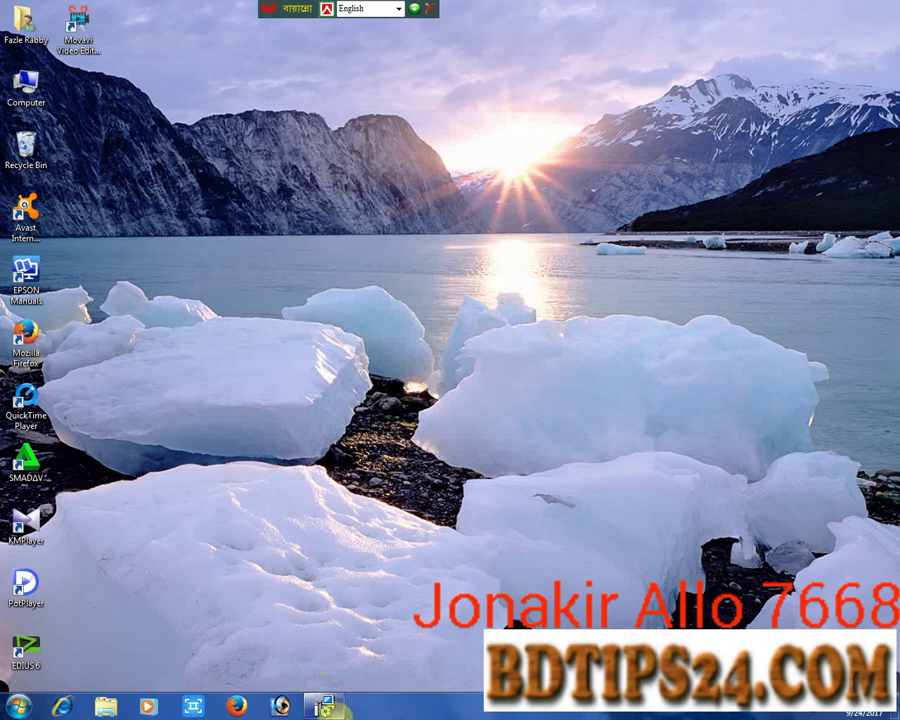
{"action": "left_click", "coordinate": [328, 707]}
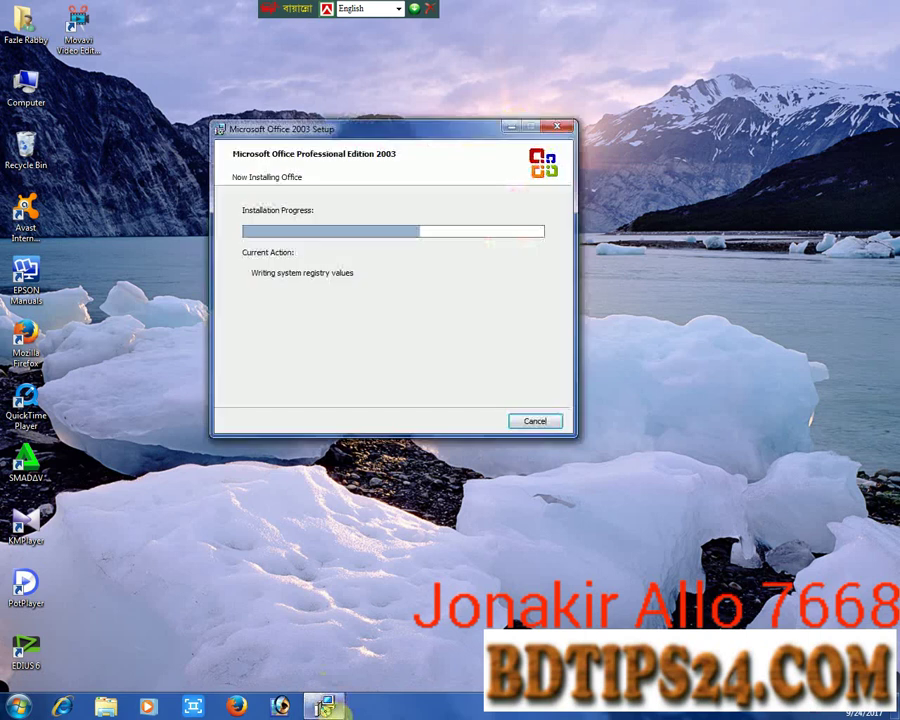
{"action": "right_click", "coordinate": [274, 80]}
{"action": "left_click", "coordinate": [305, 117]}
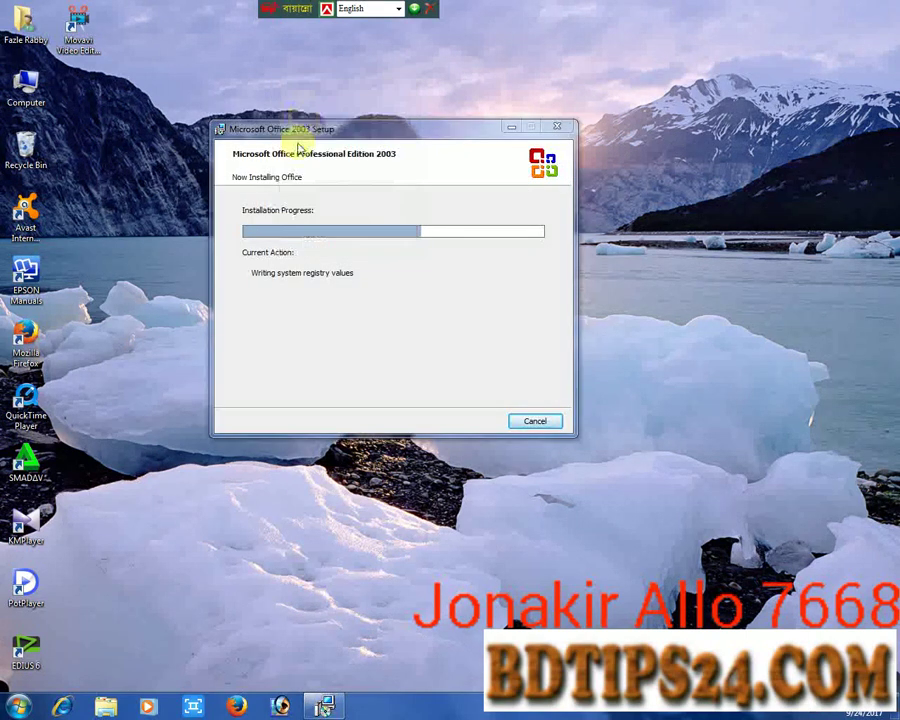
{"action": "left_click_drag", "start_coordinate": [301, 135], "coordinate": [318, 176]}
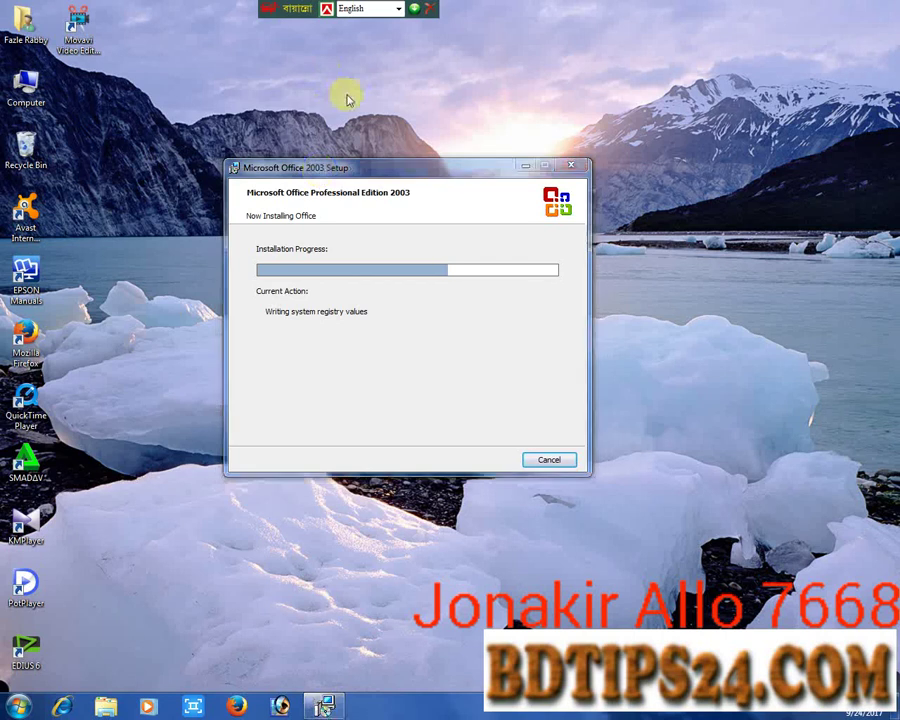
{"action": "right_click", "coordinate": [326, 70]}
{"action": "left_click", "coordinate": [356, 108]}
{"action": "right_click", "coordinate": [353, 85]}
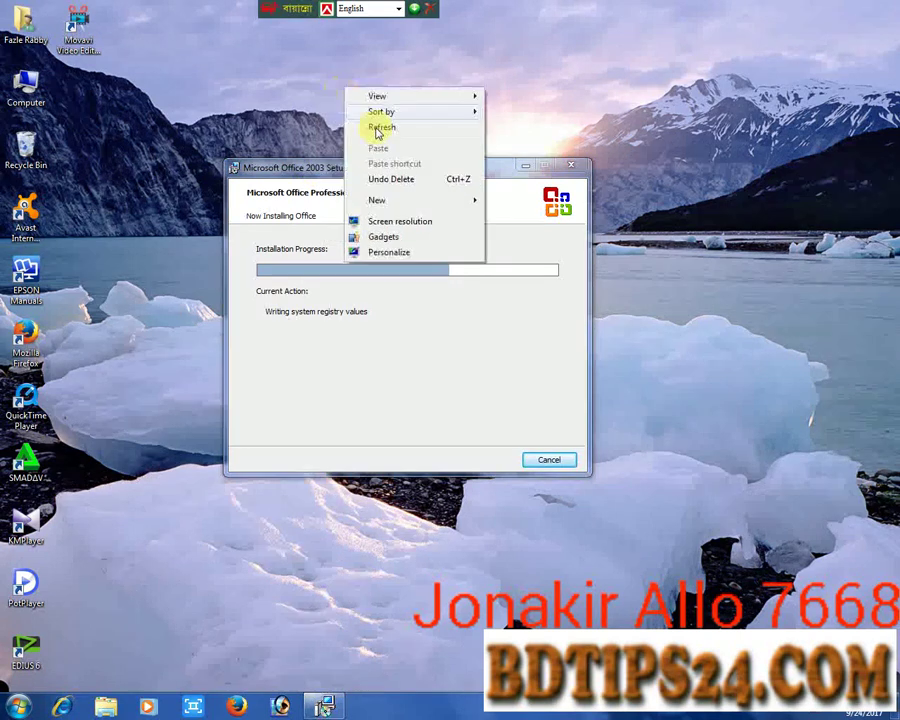
{"action": "right_click", "coordinate": [290, 89]}
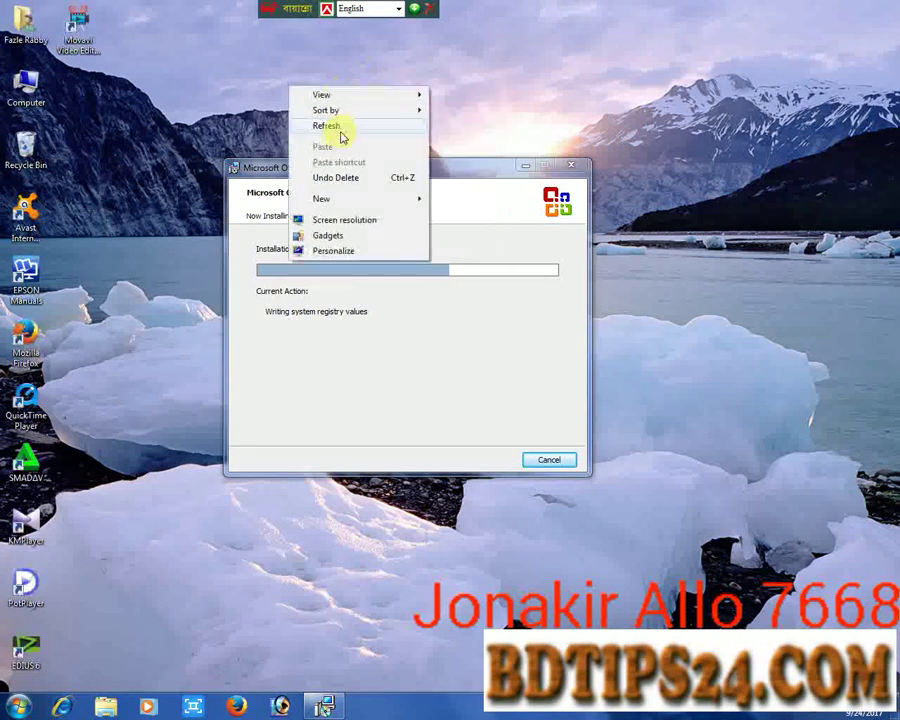
{"action": "left_click", "coordinate": [341, 132]}
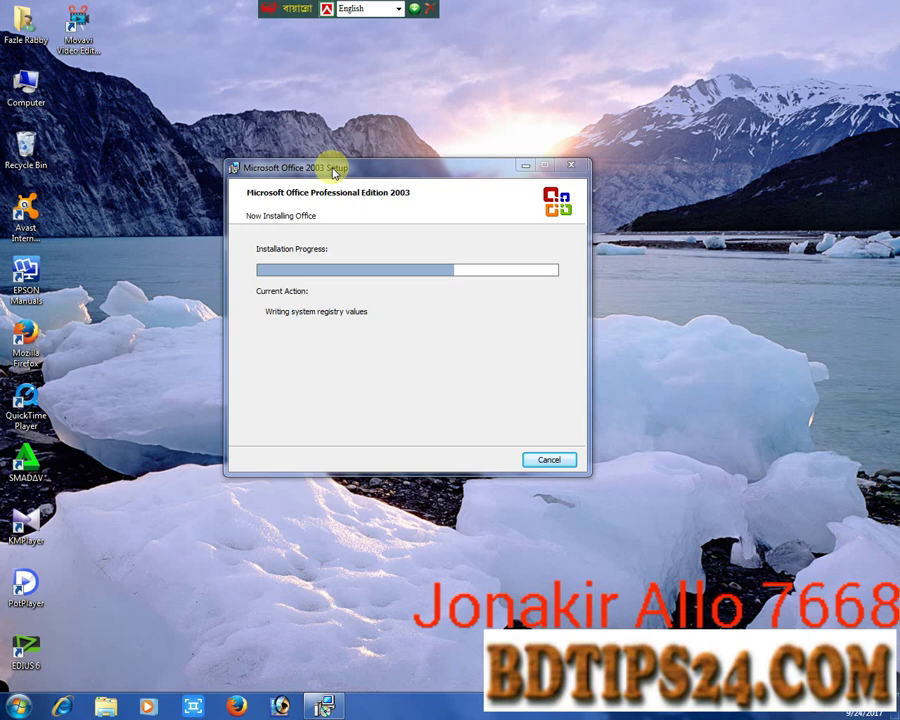
{"action": "right_click", "coordinate": [368, 94]}
{"action": "left_click", "coordinate": [404, 128]}
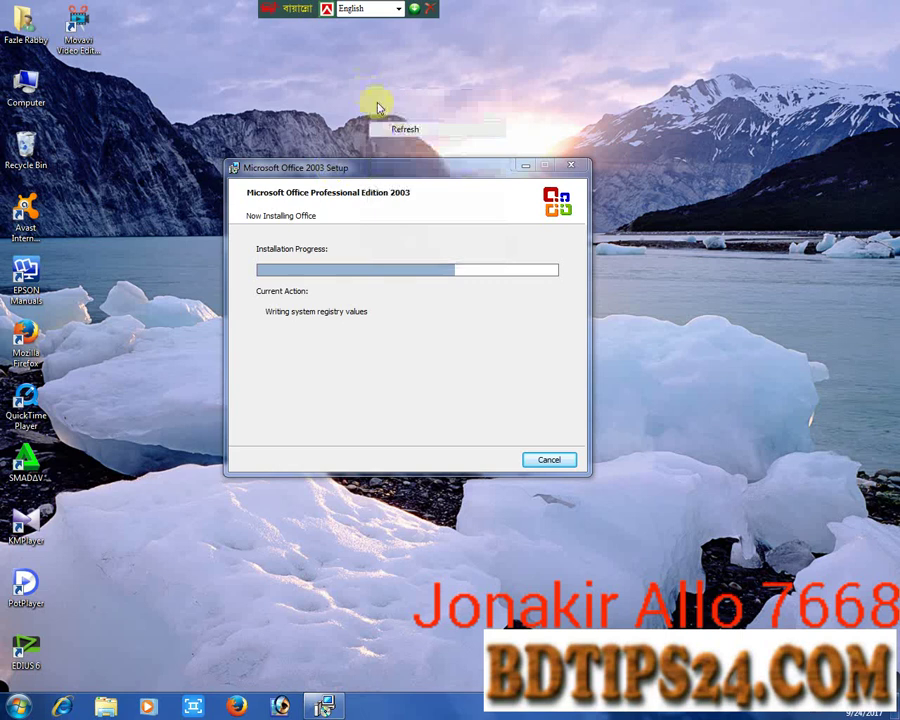
{"action": "right_click", "coordinate": [375, 105]}
{"action": "left_click", "coordinate": [398, 142]}
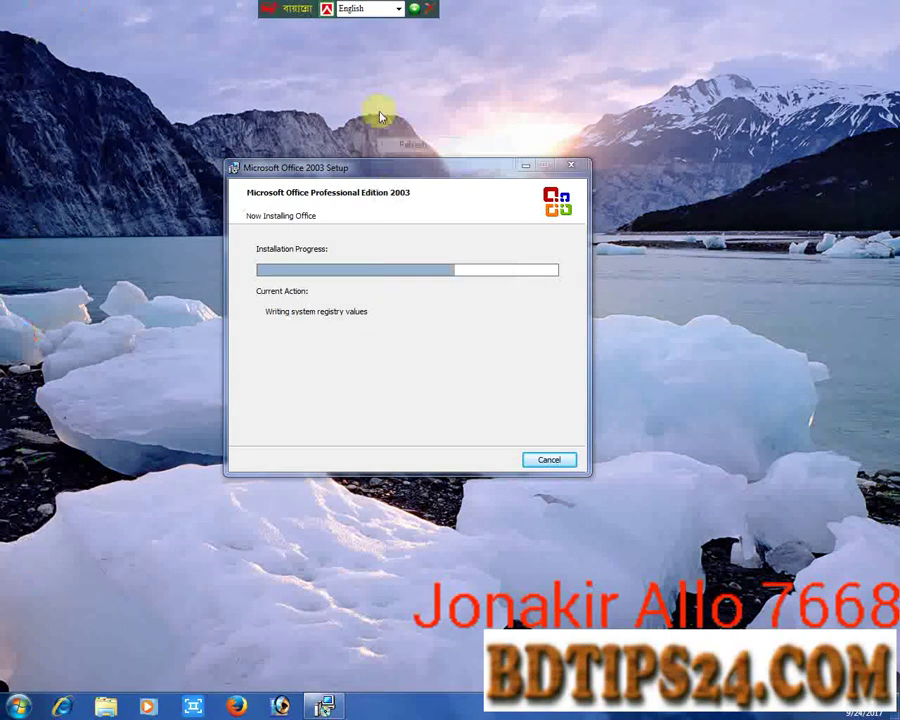
{"action": "right_click", "coordinate": [380, 110]}
{"action": "left_click", "coordinate": [400, 146]}
{"action": "right_click", "coordinate": [403, 104]}
{"action": "left_click", "coordinate": [418, 142]}
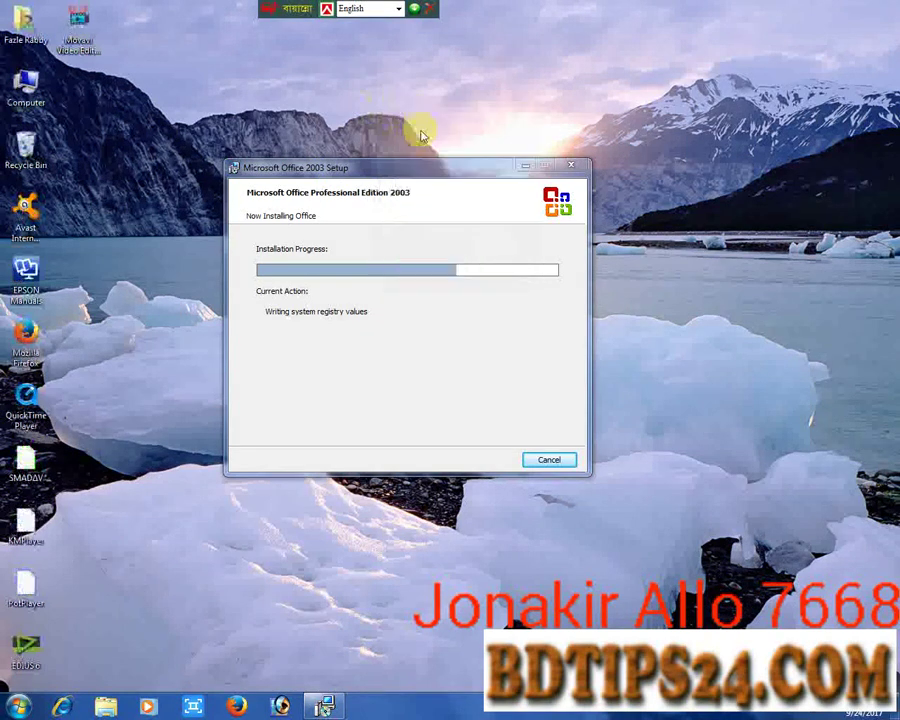
{"action": "right_click", "coordinate": [410, 107]}
{"action": "left_click", "coordinate": [428, 145]}
{"action": "right_click", "coordinate": [406, 88]}
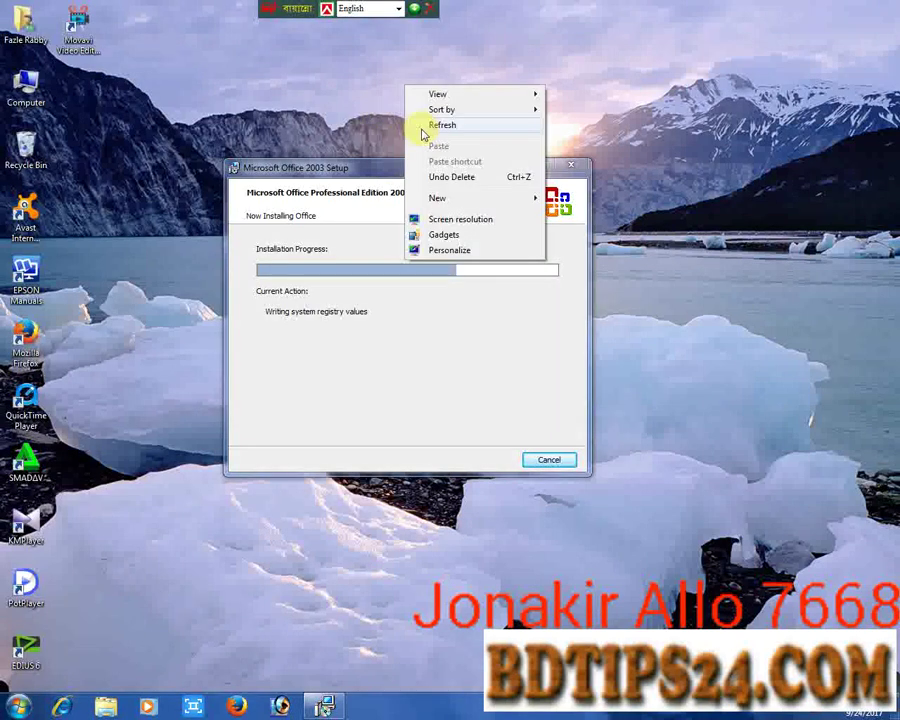
{"action": "left_click", "coordinate": [420, 126]}
{"action": "right_click", "coordinate": [426, 109]}
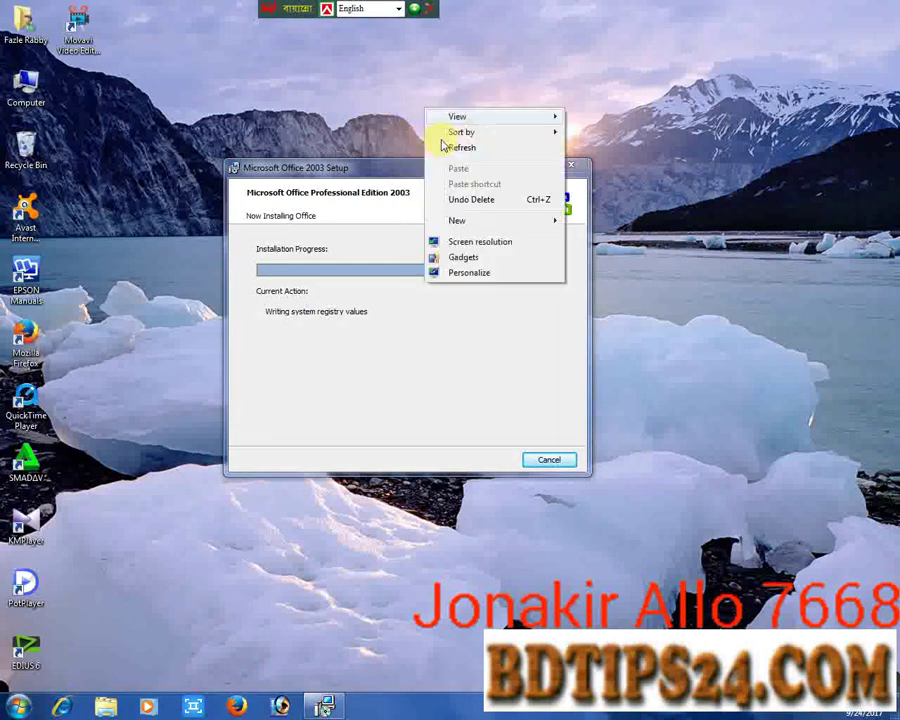
{"action": "left_click", "coordinate": [445, 148]}
{"action": "right_click", "coordinate": [427, 108]}
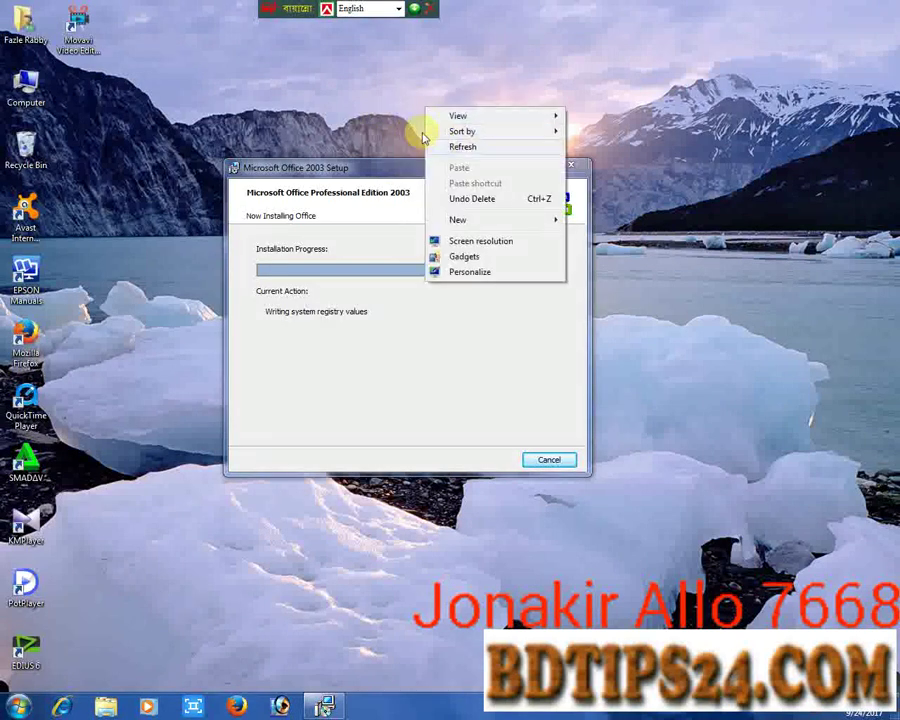
{"action": "right_click", "coordinate": [401, 91]}
{"action": "left_click", "coordinate": [424, 133]}
{"action": "mouse_move", "coordinate": [449, 177]}
{"action": "left_mouse_down"}
{"action": "mouse_move", "coordinate": [538, 162]}
{"action": "mouse_move", "coordinate": [462, 184]}
{"action": "mouse_move", "coordinate": [466, 176]}
{"action": "left_mouse_up"}
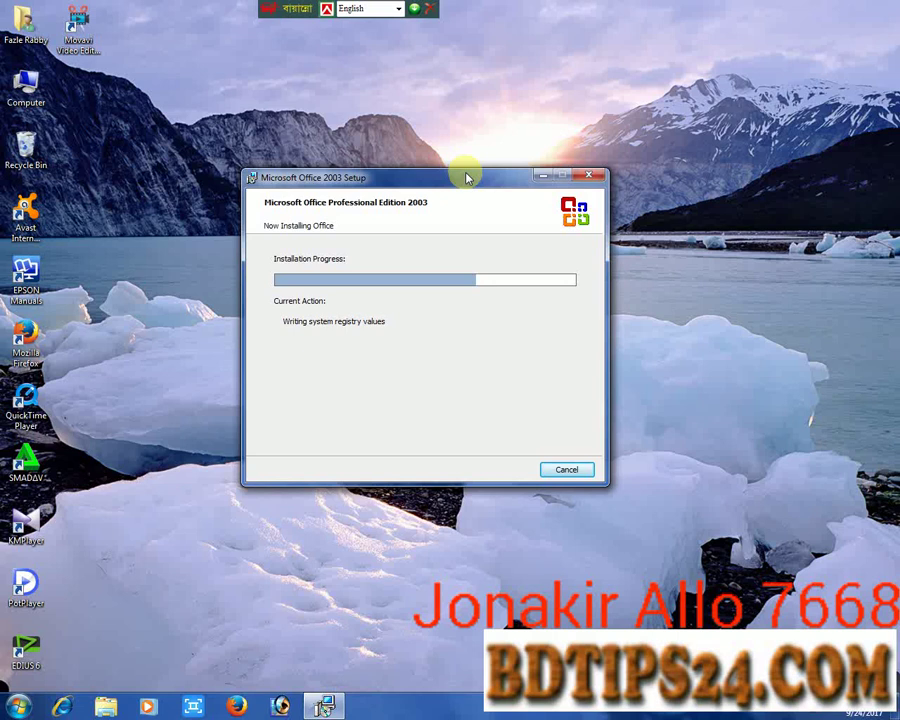
Step: Create a new Microsoft Office Access Application and a new Microsoft Office Publisher Document on the desktop, keeping their default names
{"action": "right_click", "coordinate": [541, 77]}
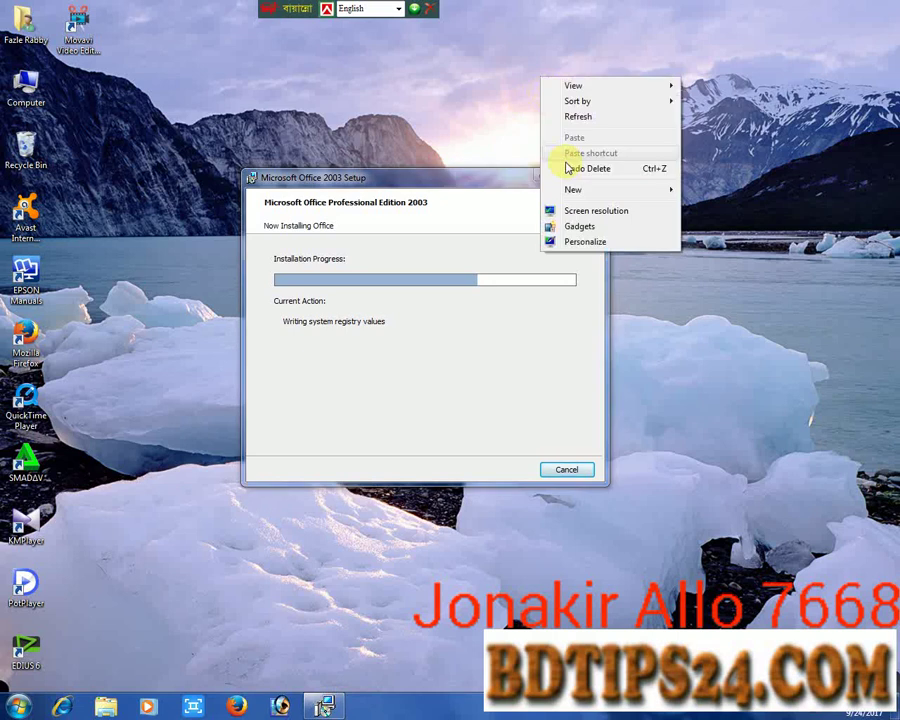
{"action": "mouse_move", "coordinate": [571, 193]}
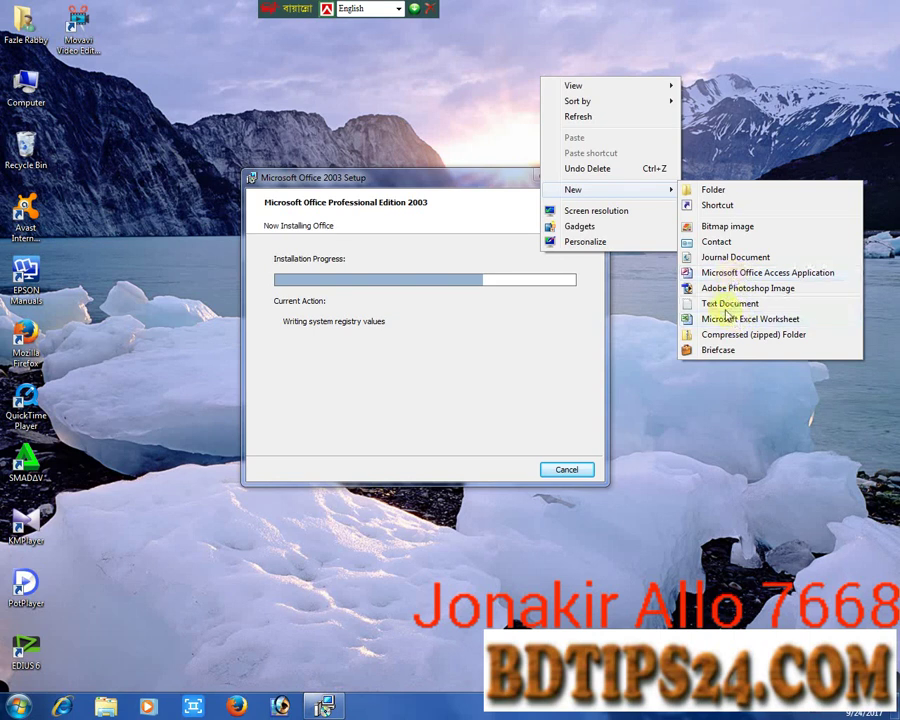
{"action": "left_click", "coordinate": [731, 273]}
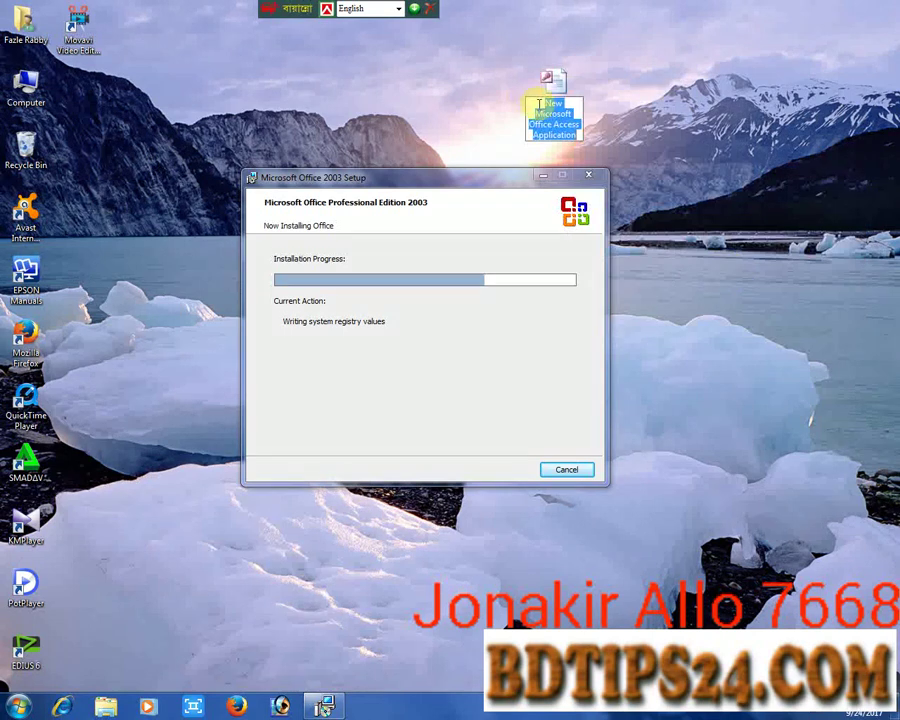
{"action": "right_click", "coordinate": [629, 96]}
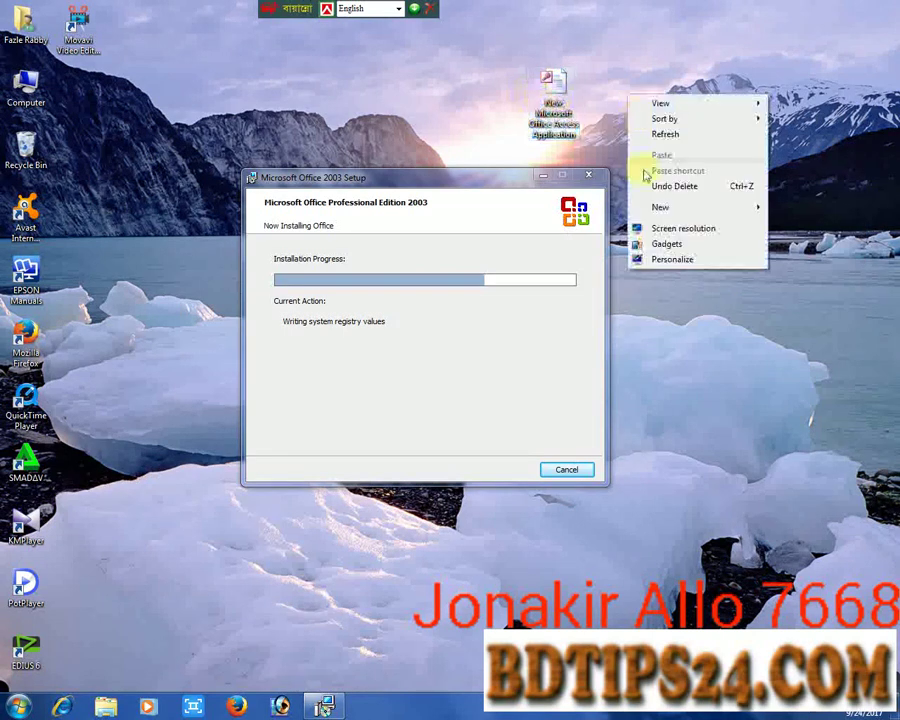
{"action": "mouse_move", "coordinate": [681, 210]}
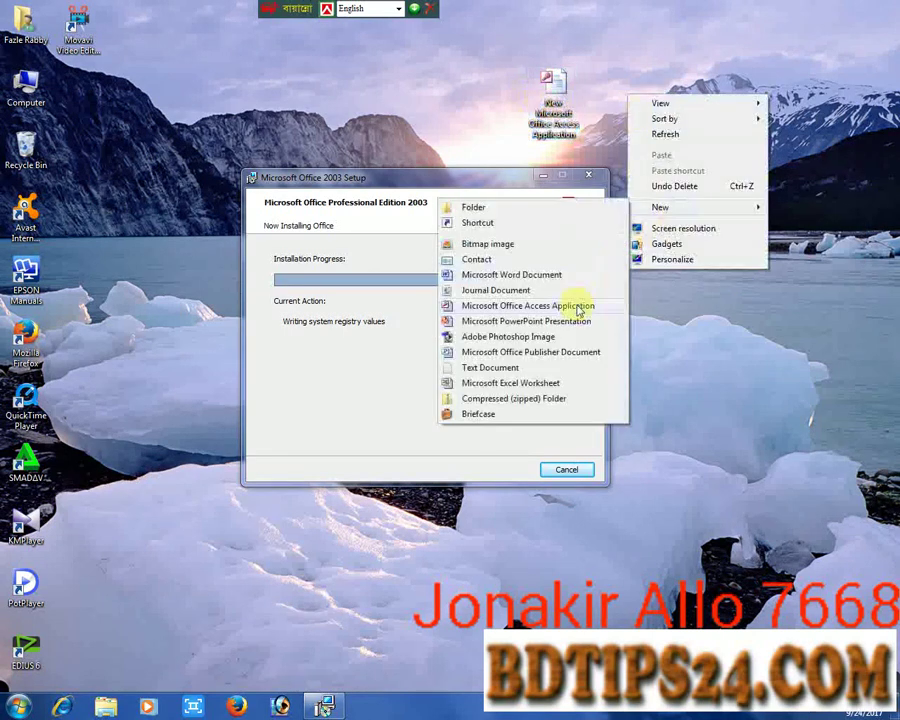
{"action": "left_click", "coordinate": [537, 352]}
{"action": "key", "text": "Return"}
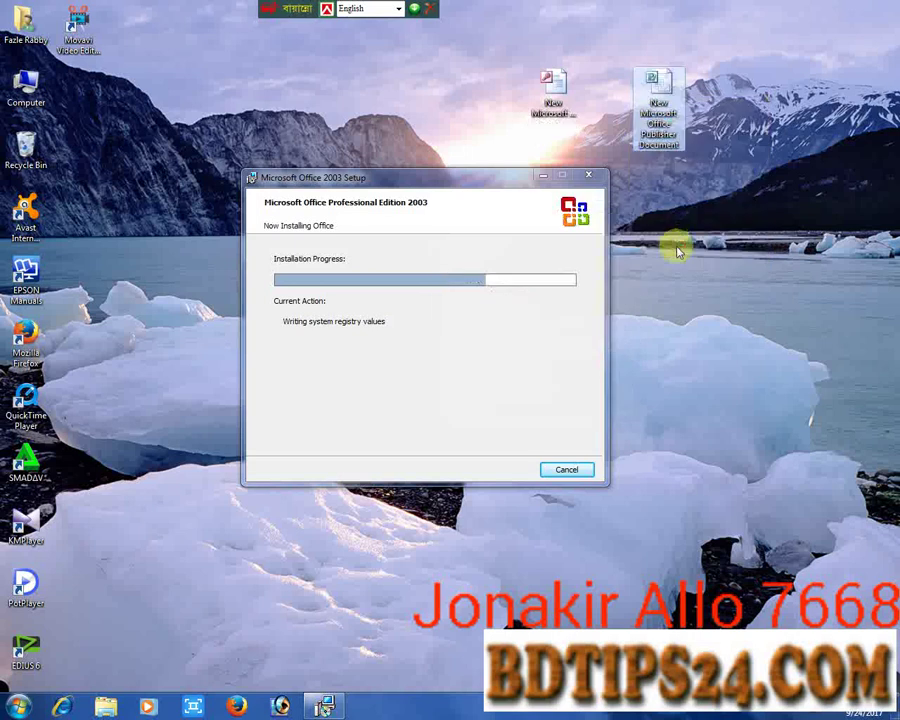
Step: Create a new Microsoft Word Document on the desktop, keeping its default name
{"action": "right_click", "coordinate": [608, 87]}
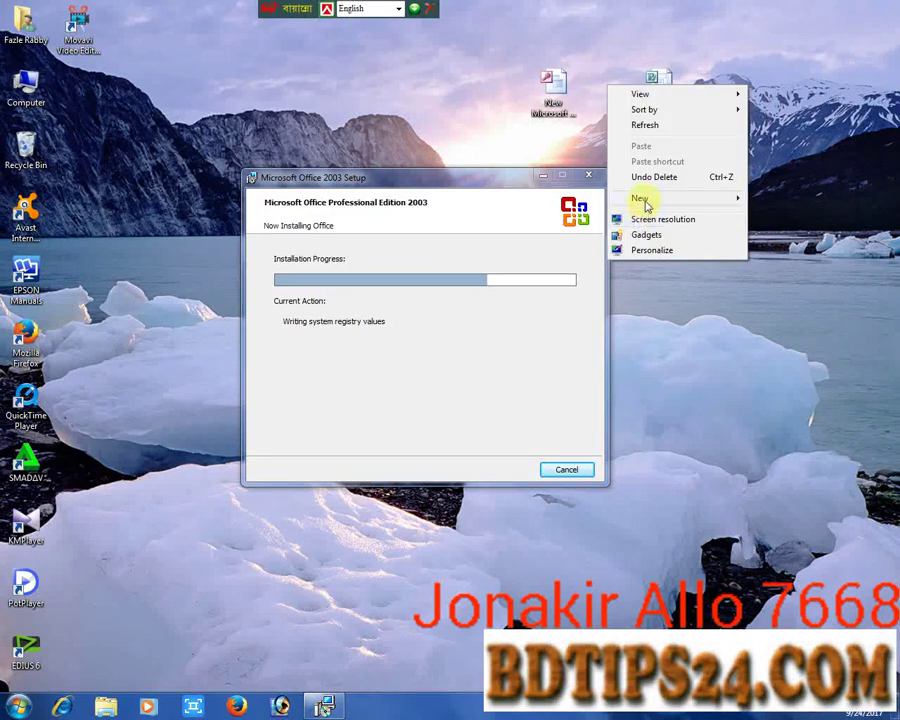
{"action": "mouse_move", "coordinate": [645, 199]}
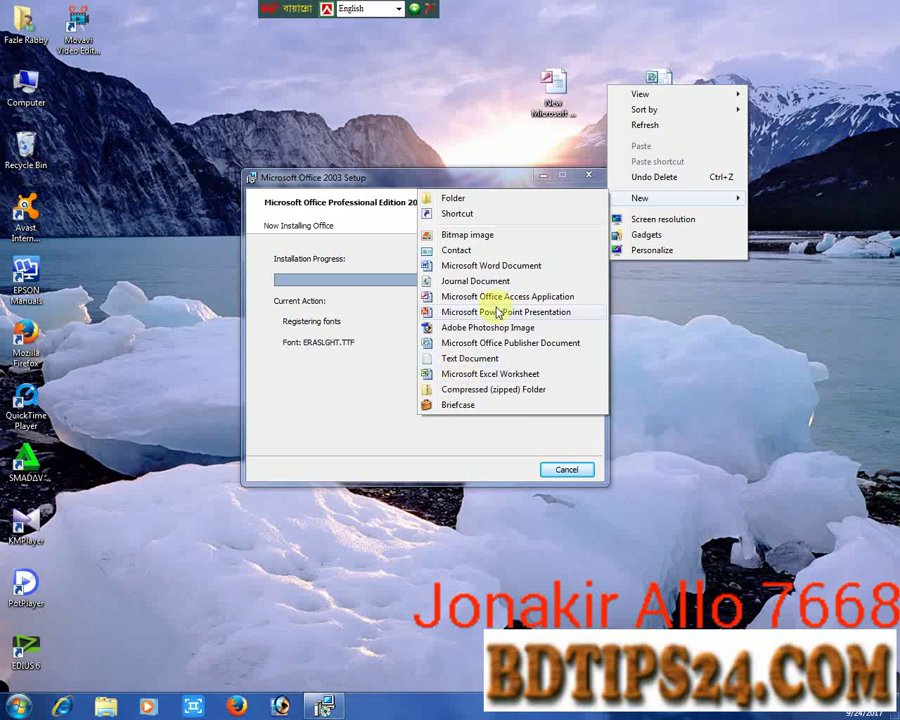
{"action": "left_click", "coordinate": [515, 266]}
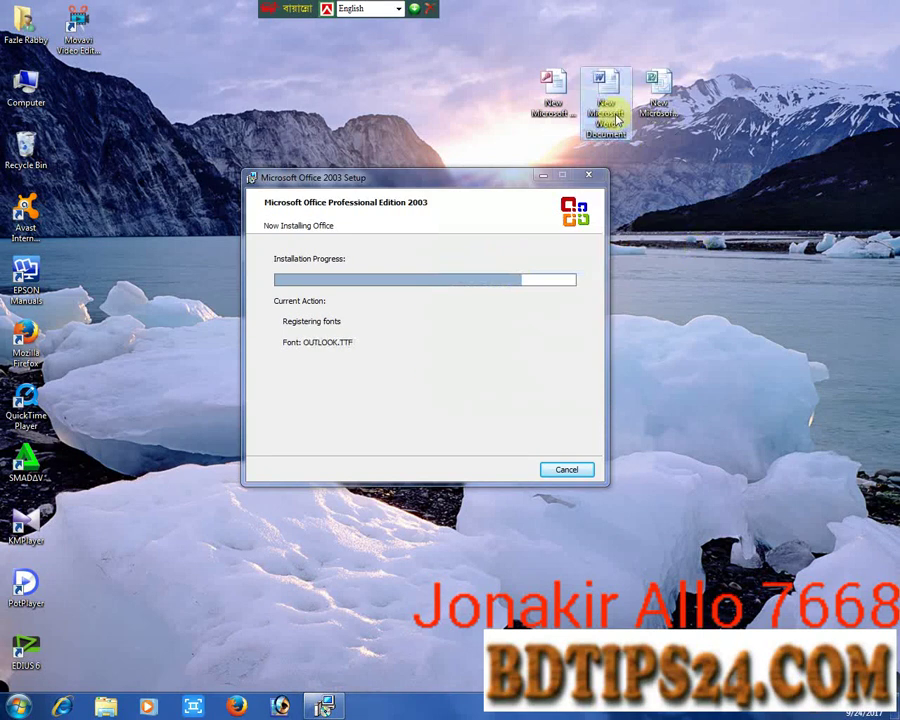
{"action": "right_click", "coordinate": [714, 163]}
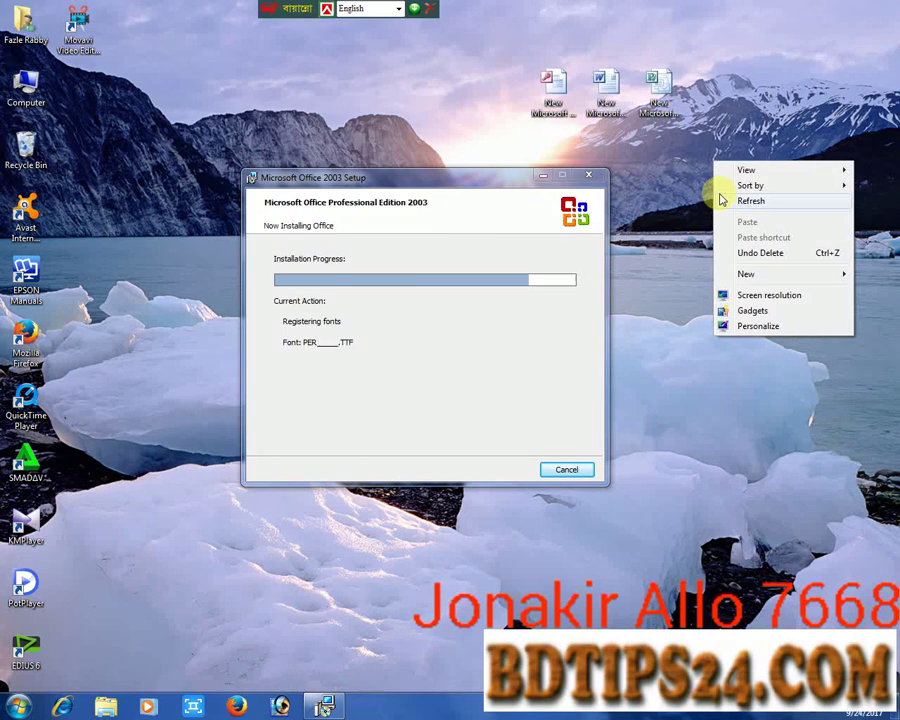
{"action": "right_click", "coordinate": [682, 189]}
{"action": "left_click", "coordinate": [715, 227]}
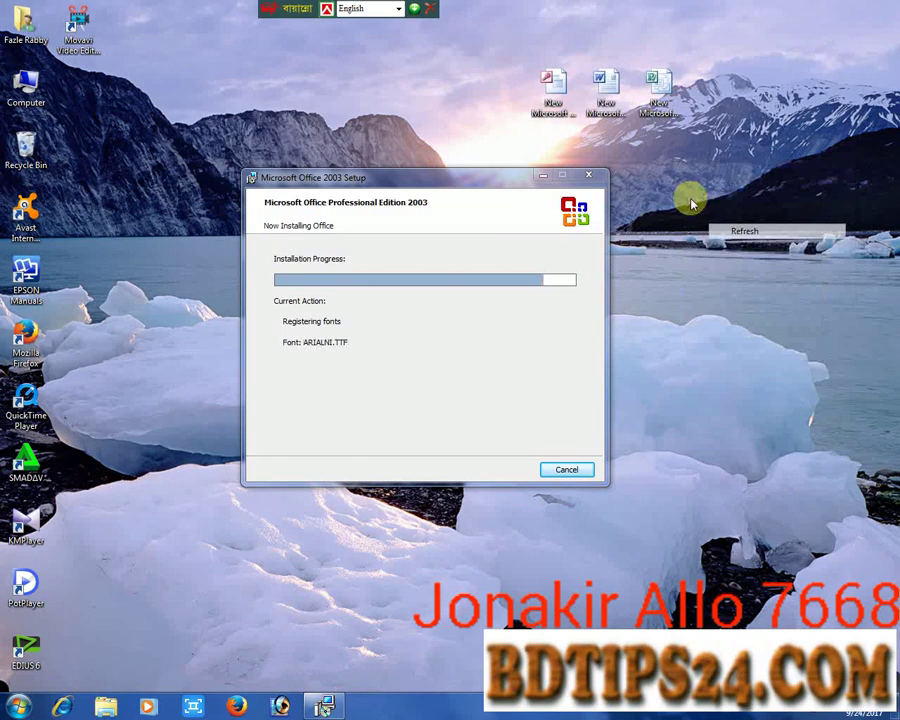
{"action": "right_click", "coordinate": [694, 210]}
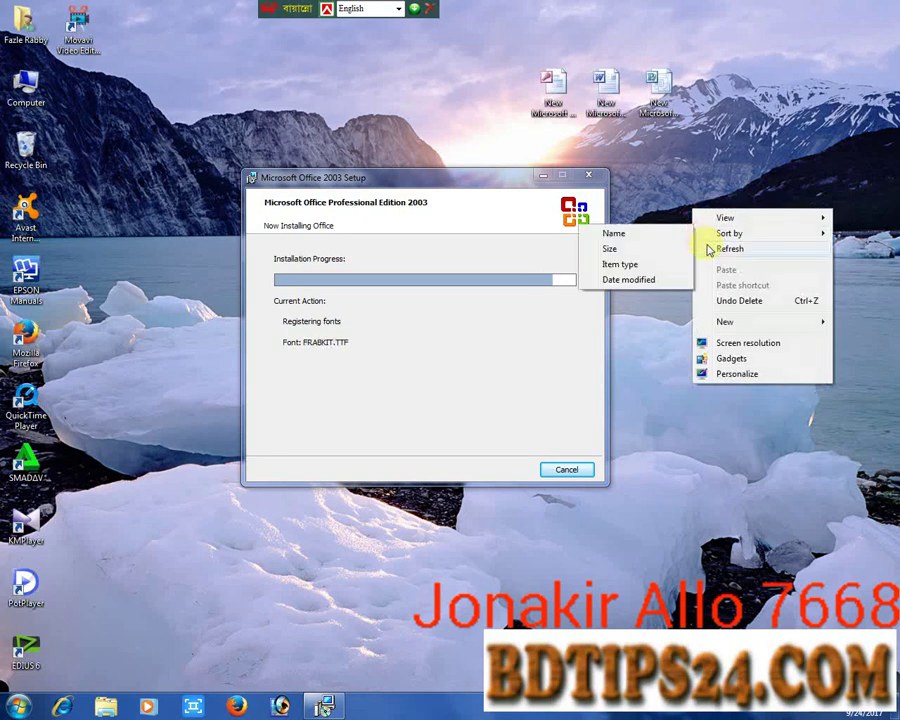
{"action": "left_click", "coordinate": [709, 249]}
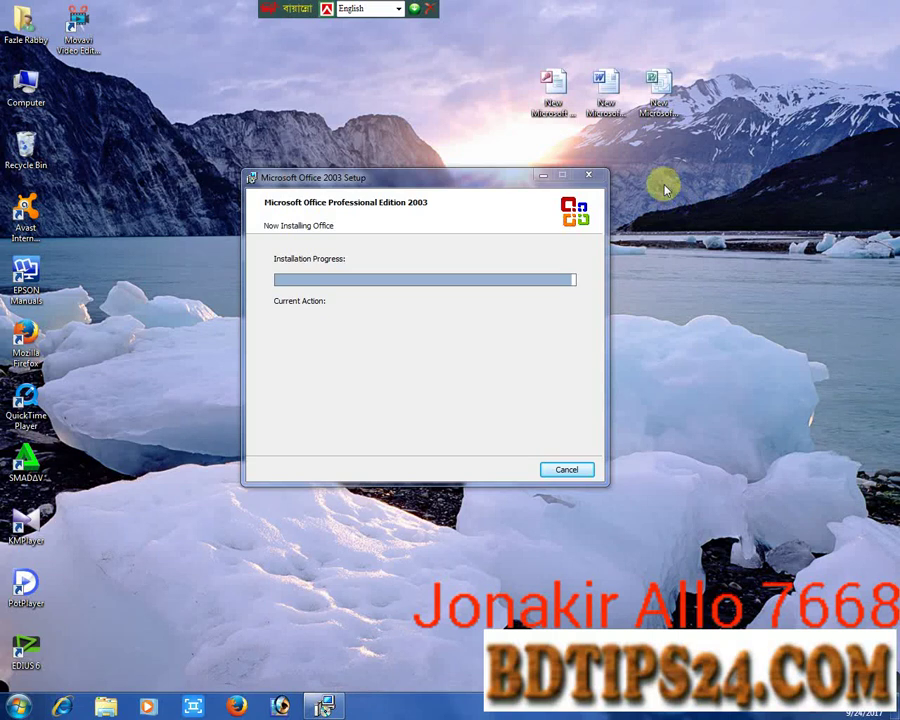
{"action": "right_click", "coordinate": [665, 186]}
{"action": "left_click", "coordinate": [677, 226]}
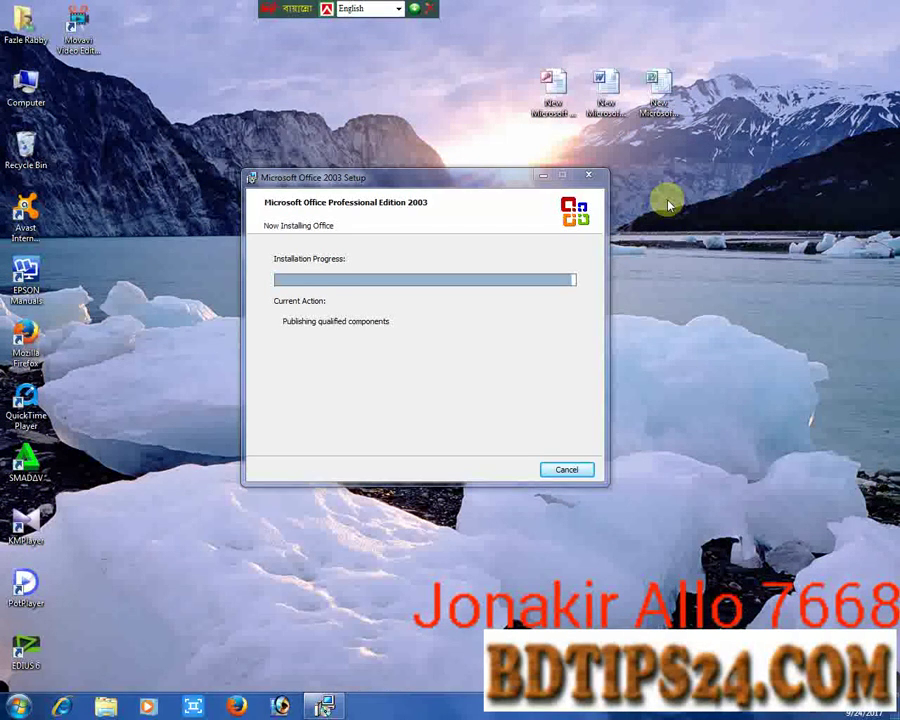
{"action": "right_click", "coordinate": [421, 113]}
{"action": "left_click", "coordinate": [450, 147]}
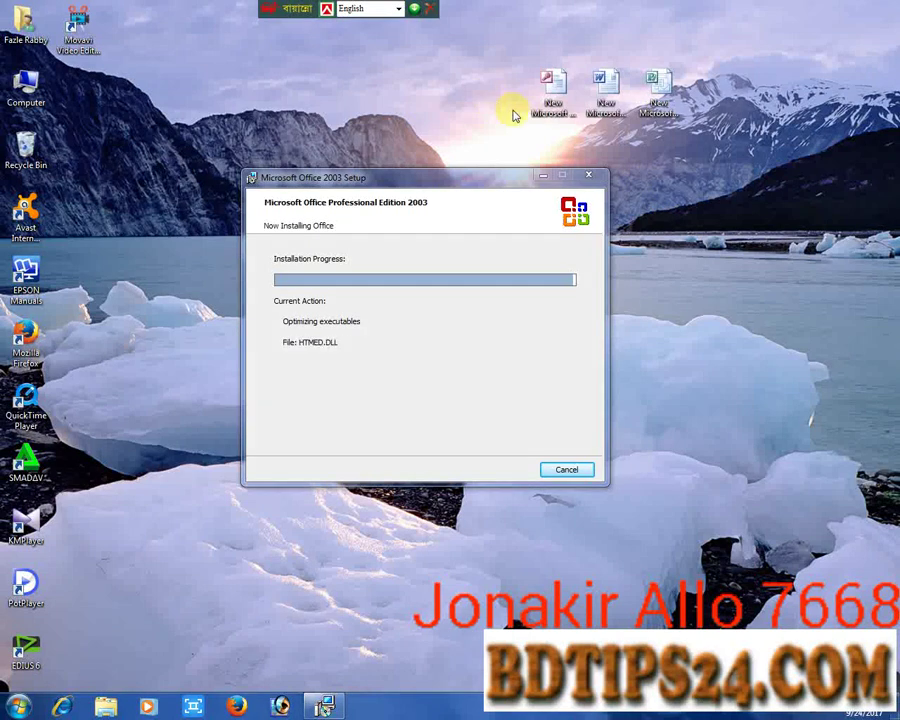
{"action": "right_click", "coordinate": [467, 94]}
{"action": "mouse_move", "coordinate": [511, 208]}
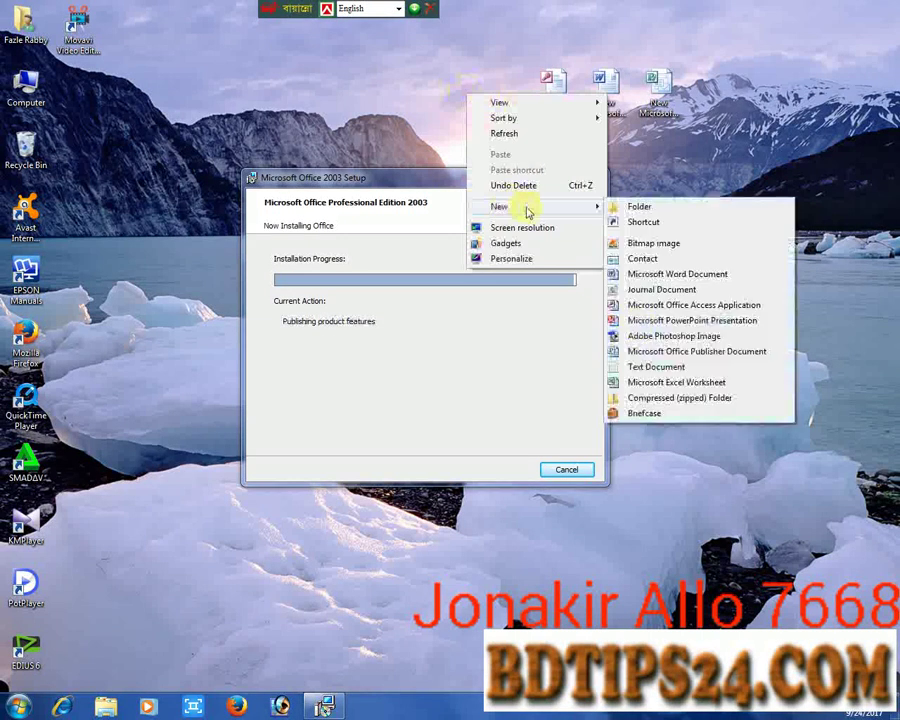
{"action": "left_click", "coordinate": [707, 157]}
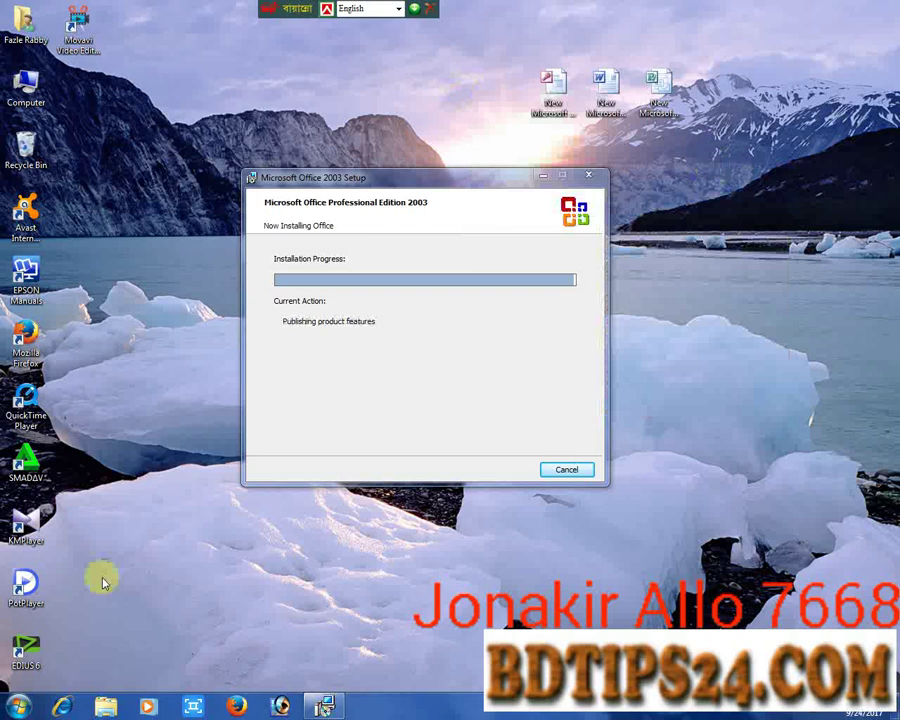
Step: Examine the Office 2003 programs listed in the Microsoft Office group of the installed programs
{"action": "left_click", "coordinate": [19, 706]}
{"action": "left_click", "coordinate": [19, 706]}
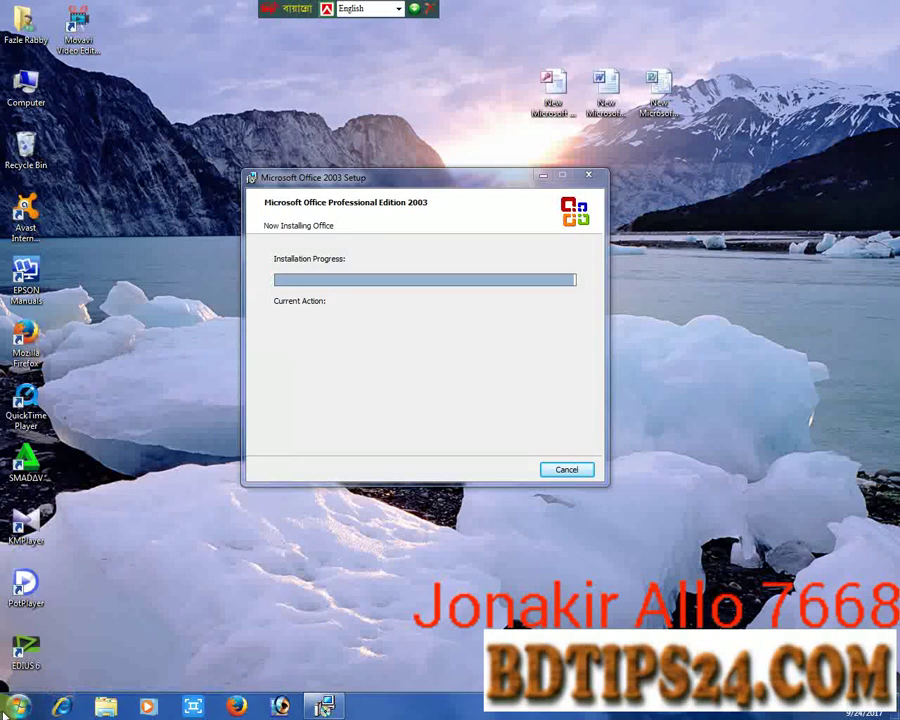
{"action": "left_click", "coordinate": [19, 708]}
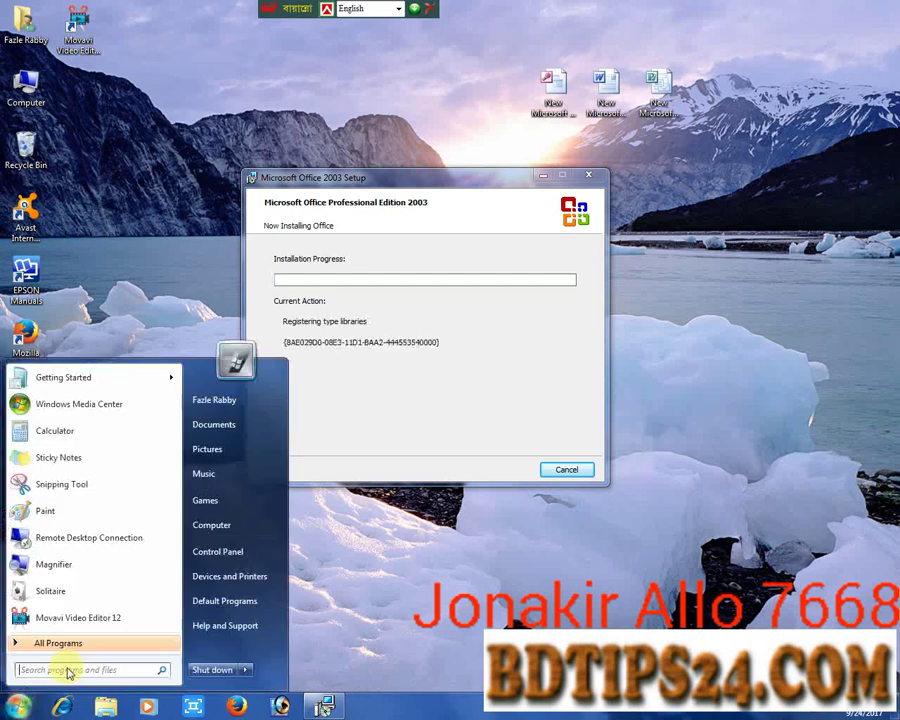
{"action": "left_click", "coordinate": [80, 645]}
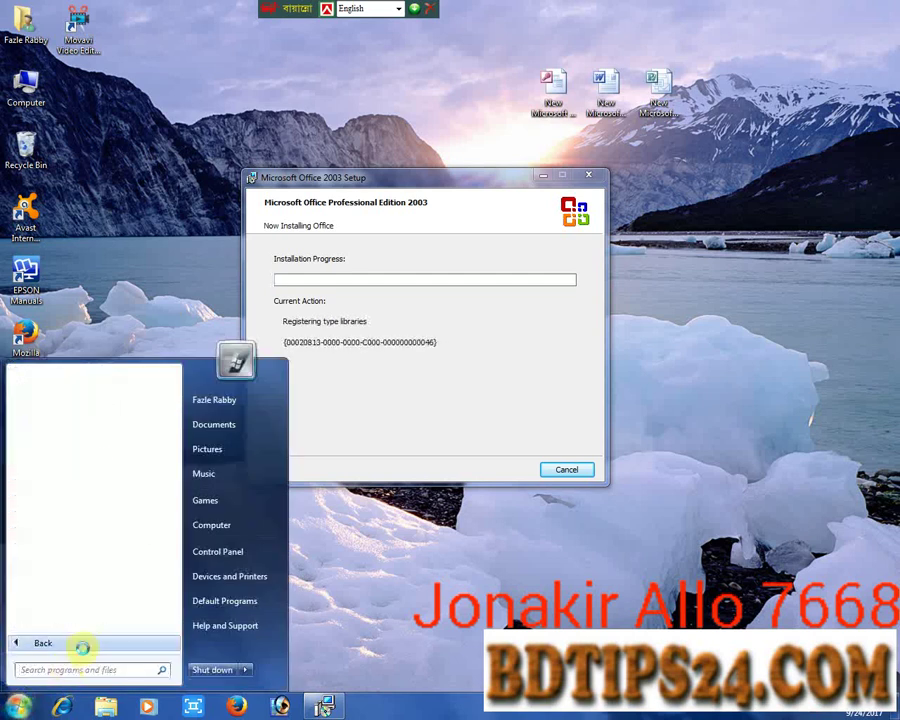
{"action": "scroll", "coordinate": [100, 565], "scroll_direction": "down", "scroll_amount": 2}
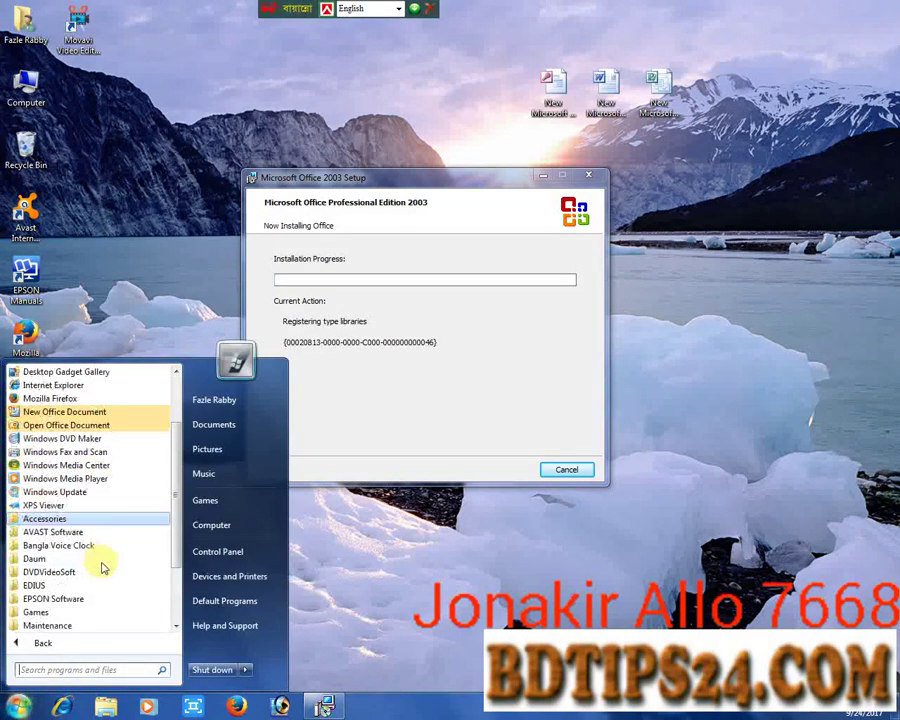
{"action": "scroll", "coordinate": [101, 575], "scroll_direction": "down", "scroll_amount": 1}
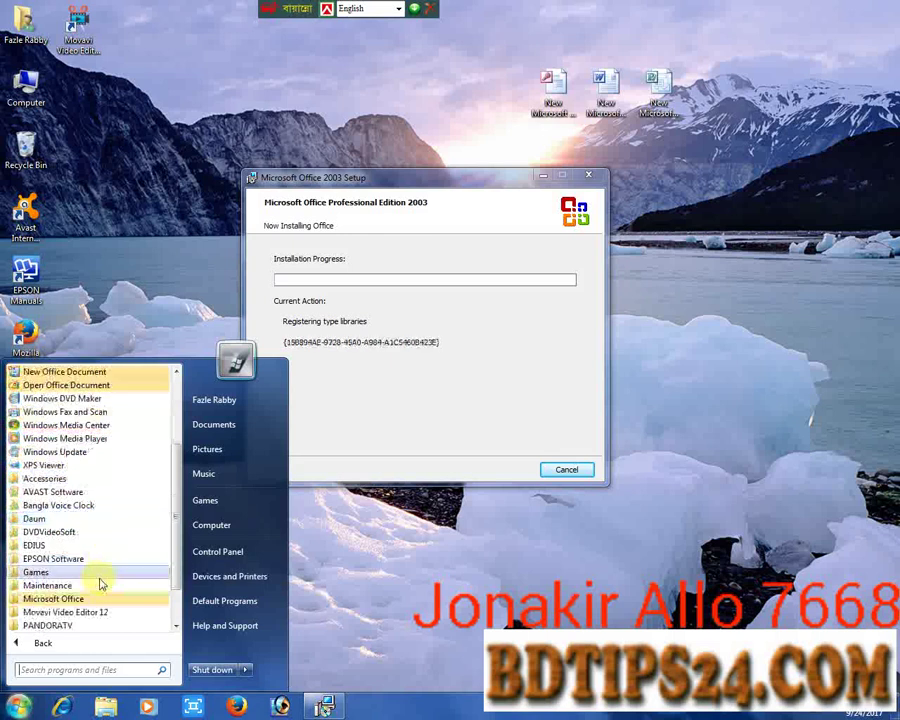
{"action": "scroll", "coordinate": [100, 583], "scroll_direction": "down", "scroll_amount": 1}
{"action": "left_click", "coordinate": [92, 560]}
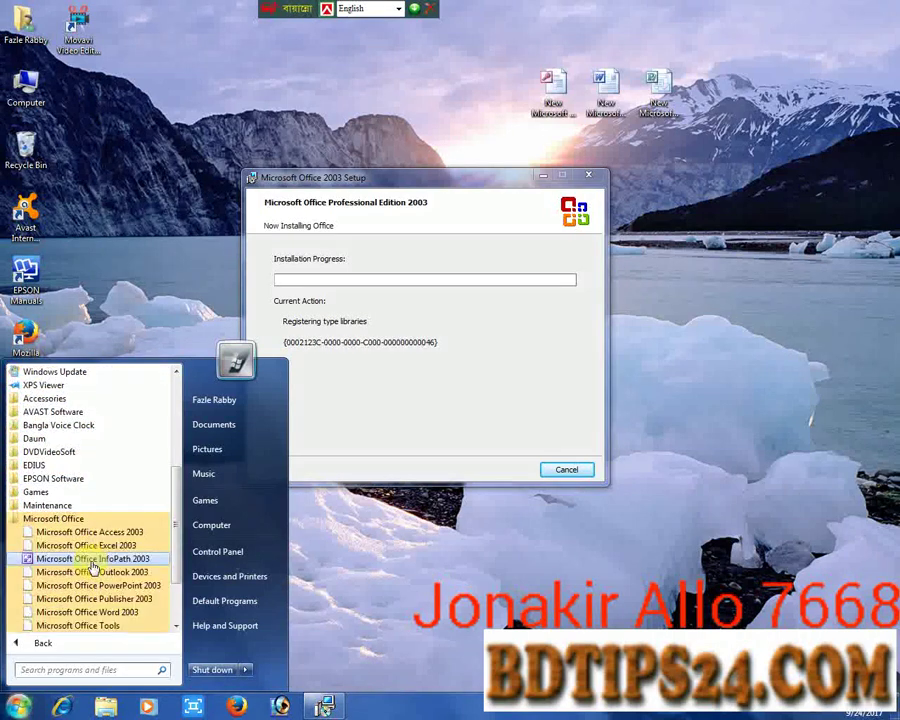
{"action": "scroll", "coordinate": [93, 565], "scroll_direction": "down", "scroll_amount": 2}
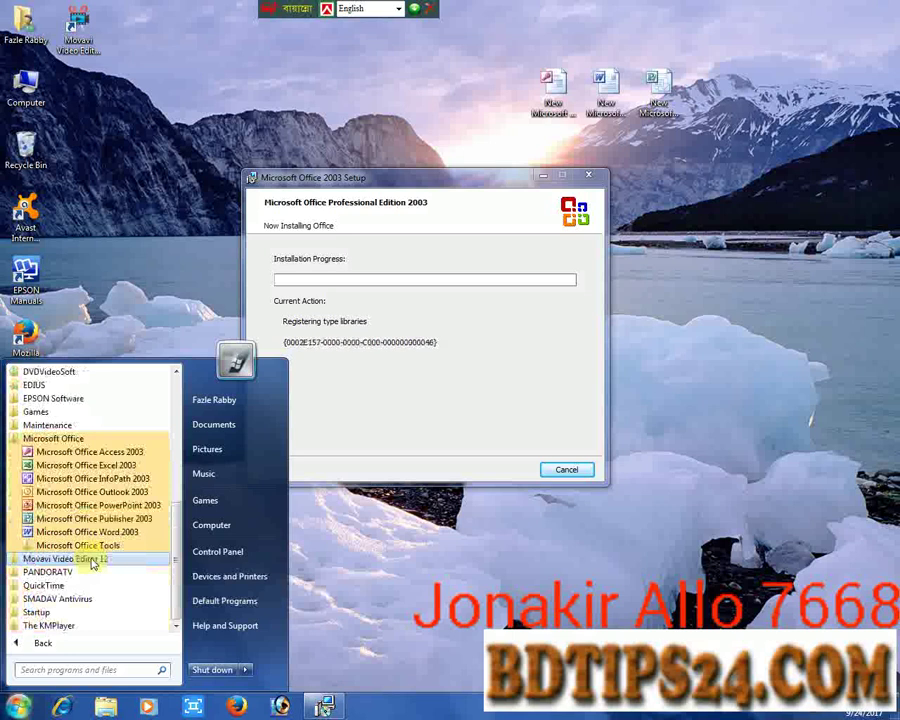
{"action": "scroll", "coordinate": [90, 558], "scroll_direction": "up", "scroll_amount": 2}
{"action": "left_click", "coordinate": [394, 456]}
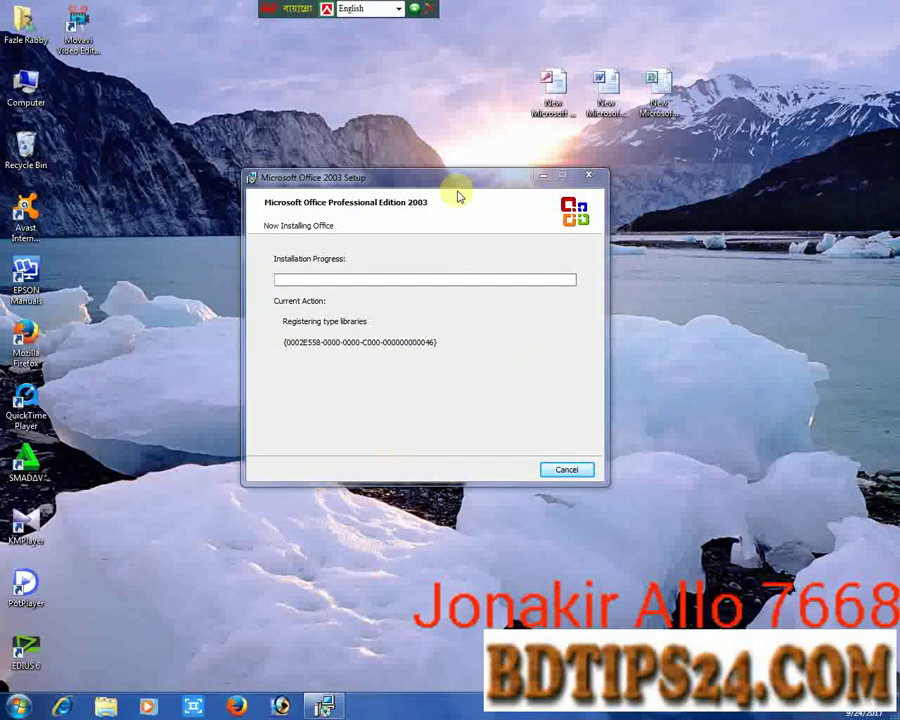
Step: Move the Office 2003 Setup window away from the new desktop files and refresh the desktop
{"action": "left_click_drag", "start_coordinate": [458, 190], "coordinate": [361, 204]}
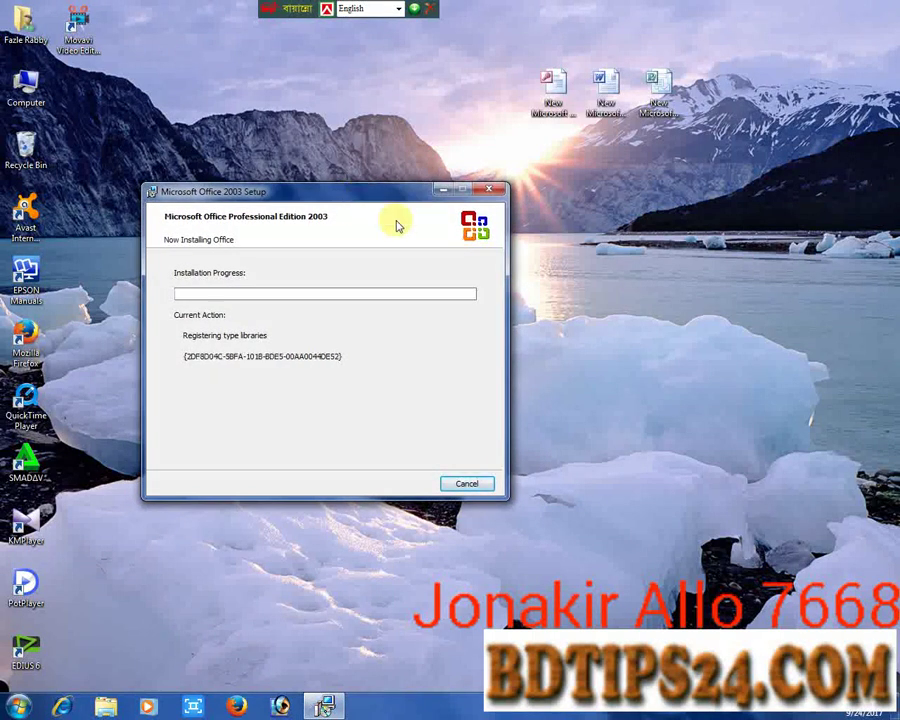
{"action": "right_click", "coordinate": [372, 110]}
{"action": "left_click", "coordinate": [401, 147]}
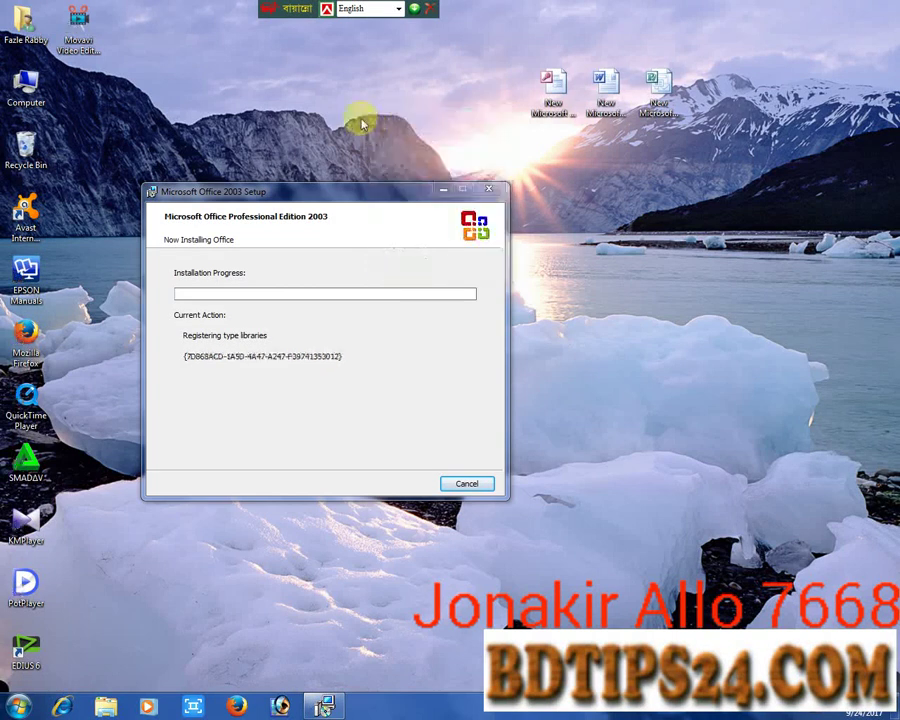
{"action": "right_click", "coordinate": [370, 130]}
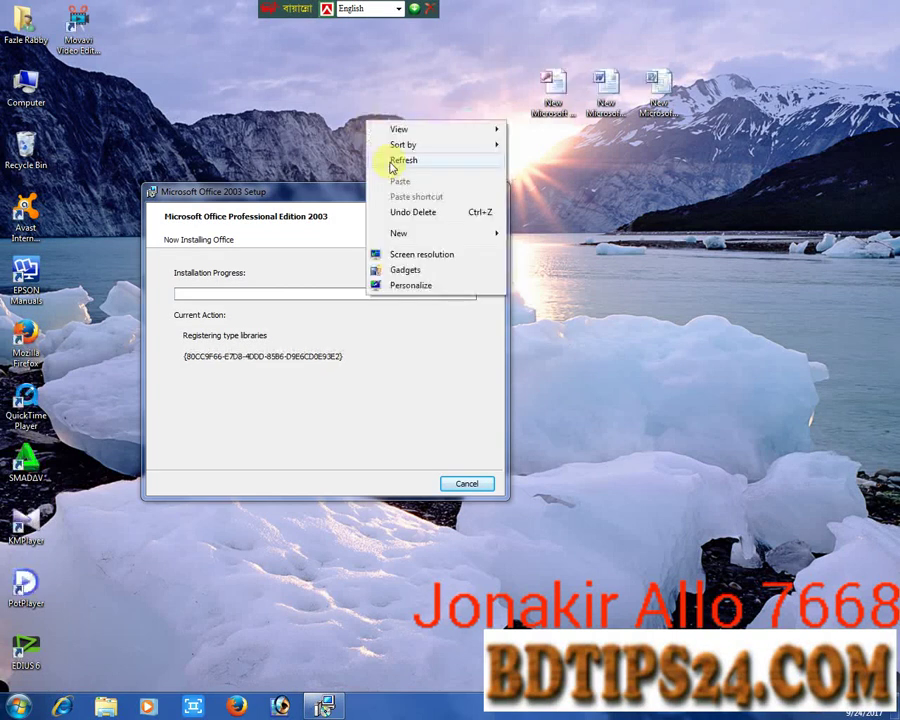
{"action": "left_click", "coordinate": [394, 163]}
{"action": "right_click", "coordinate": [352, 111]}
{"action": "left_click", "coordinate": [382, 143]}
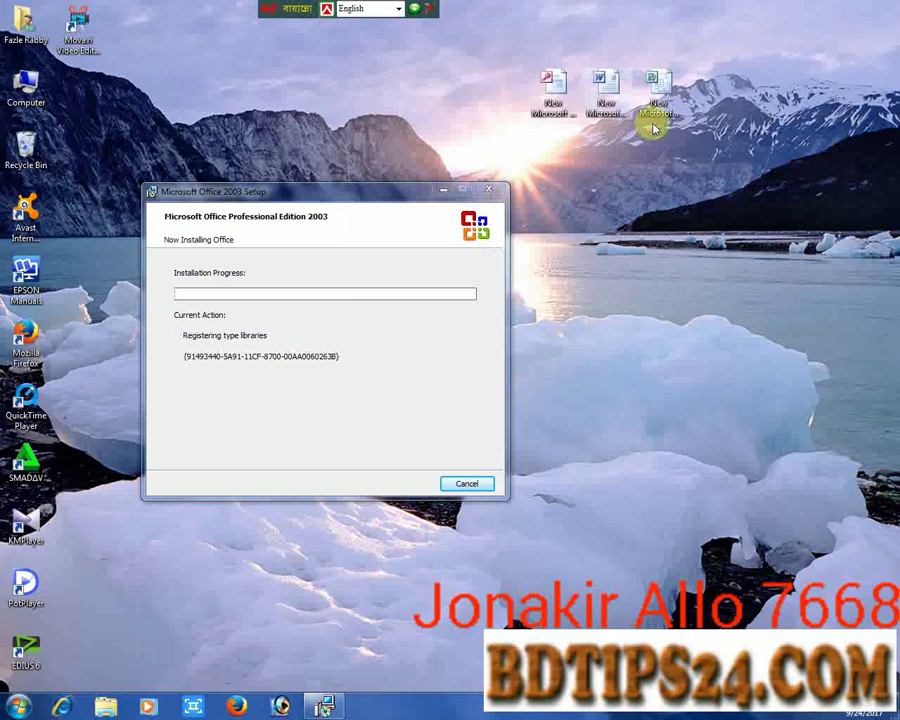
Step: Open the New Microsoft Word Document from the desktop and place the cursor on its blank page
{"action": "left_click", "coordinate": [605, 103]}
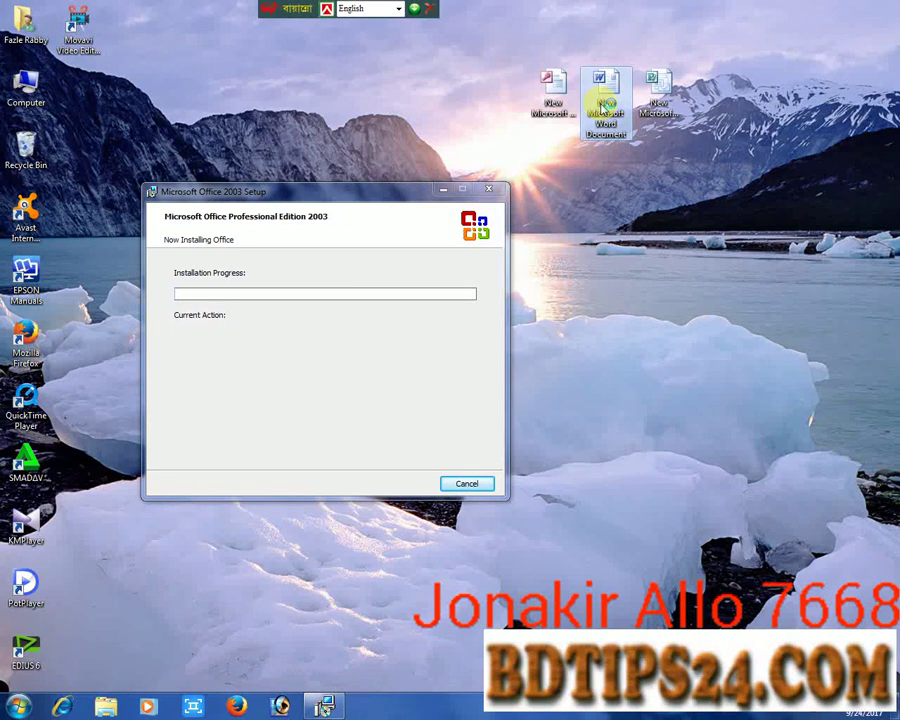
{"action": "double_click", "coordinate": [605, 103]}
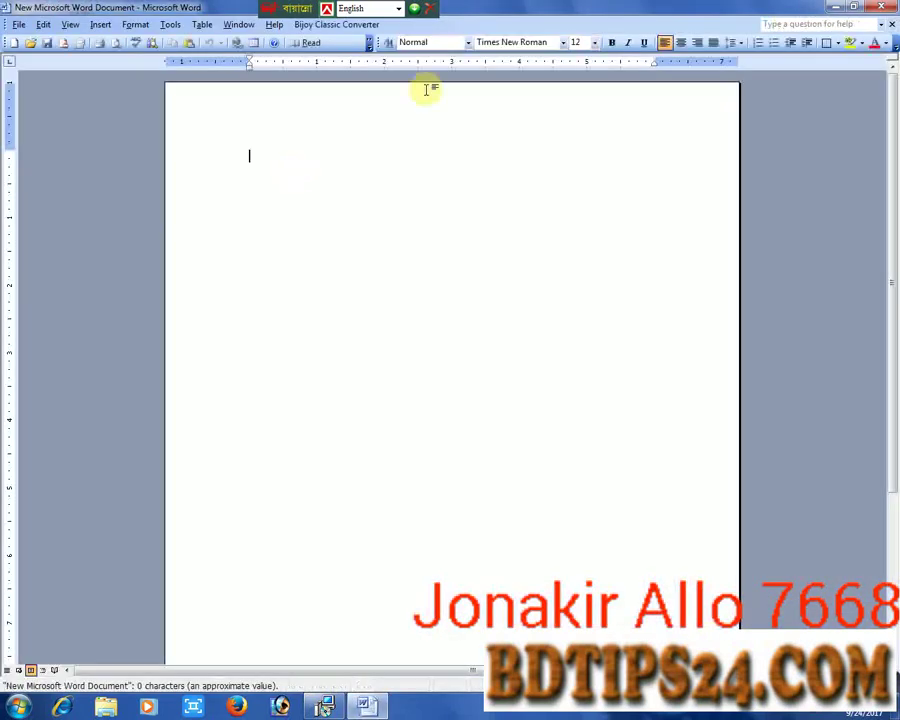
{"action": "left_click", "coordinate": [255, 163]}
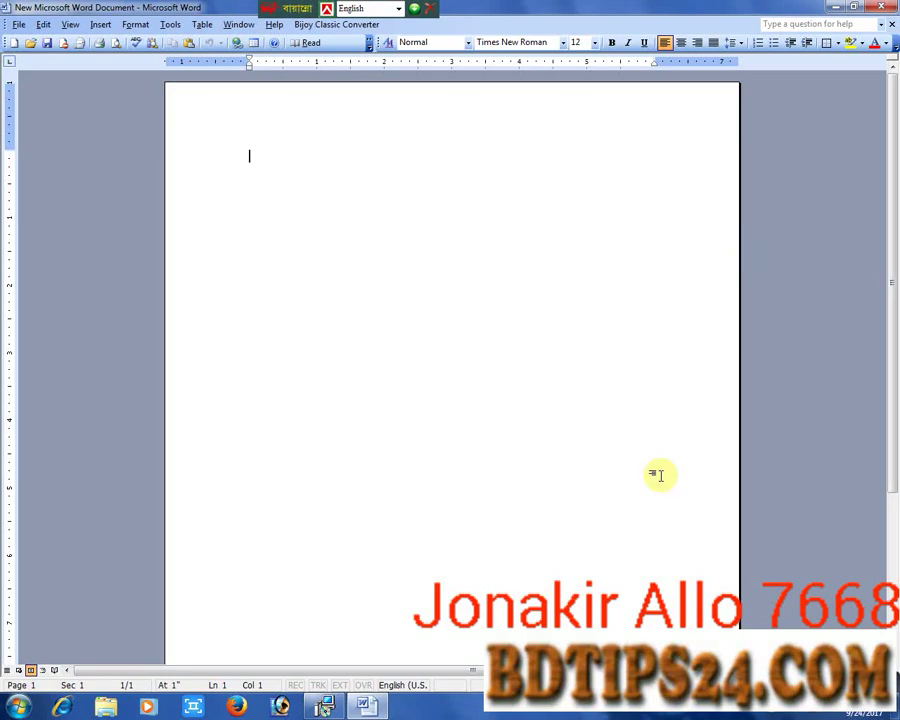
Step: Turn on Text boundaries in Word's view options and finish Office 2003 Setup without checking the Web for updates
{"action": "left_click", "coordinate": [170, 24]}
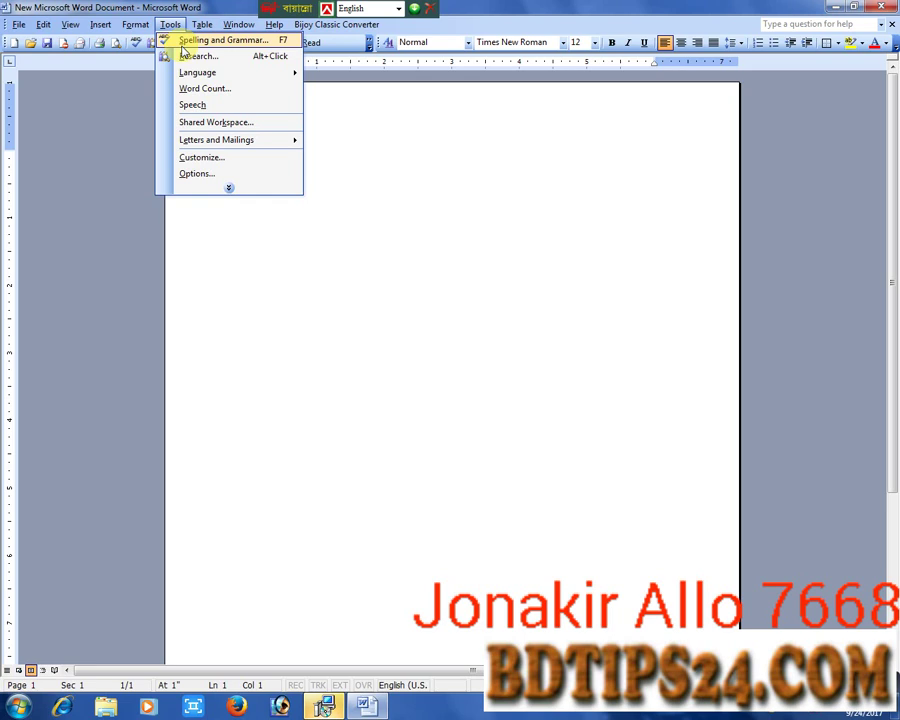
{"action": "left_click", "coordinate": [179, 180]}
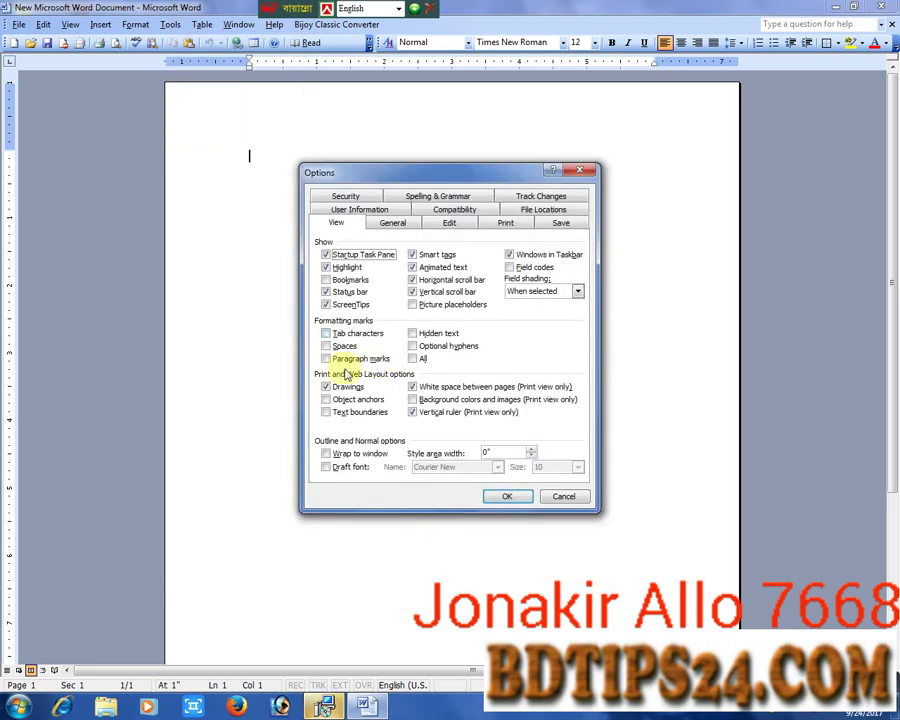
{"action": "left_click", "coordinate": [336, 418]}
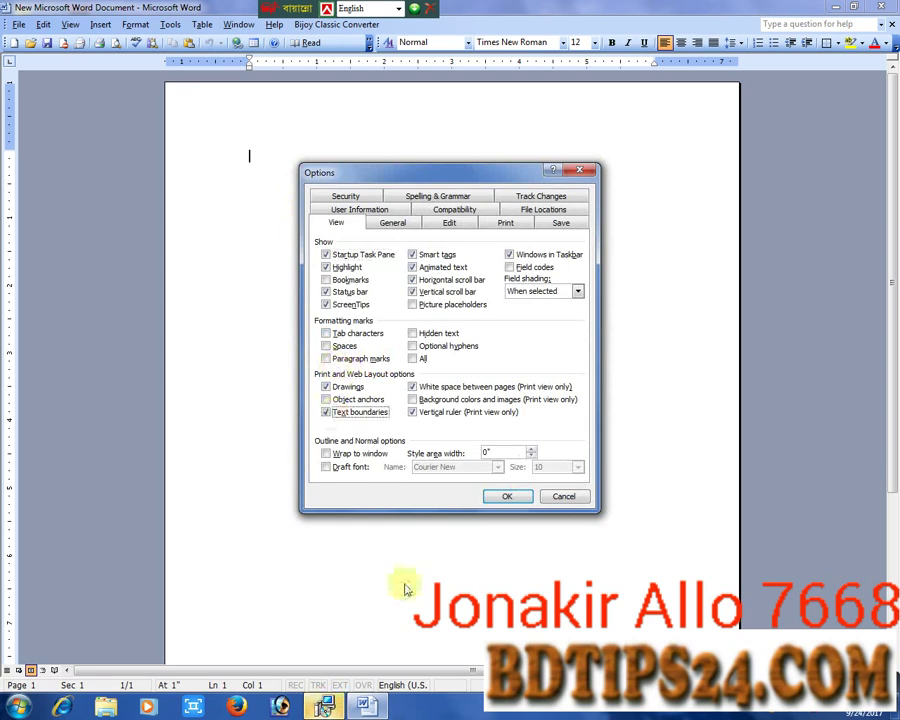
{"action": "left_click", "coordinate": [330, 707]}
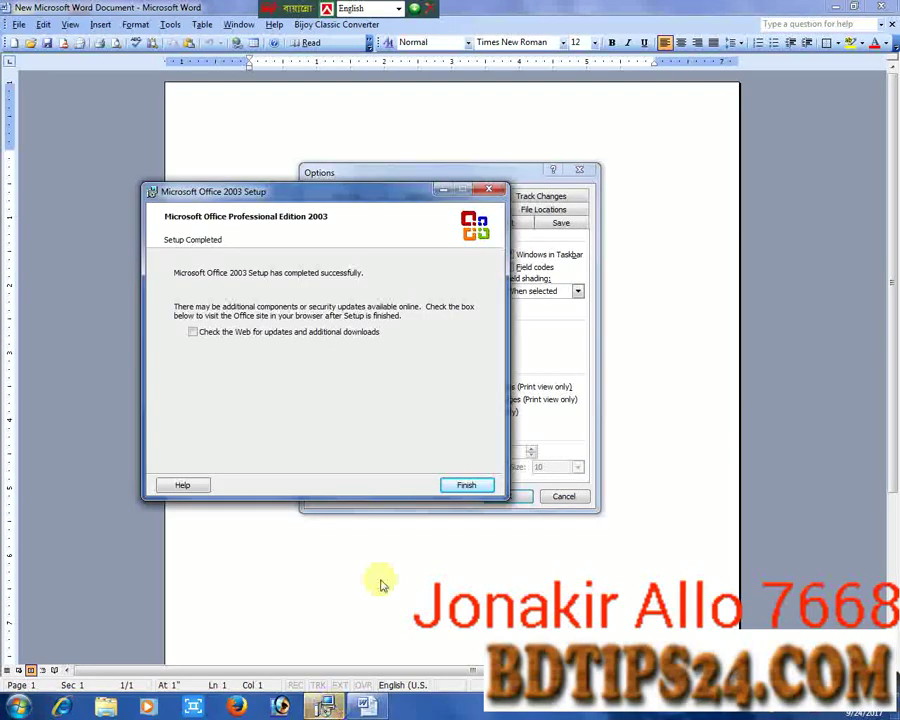
{"action": "left_click", "coordinate": [464, 486]}
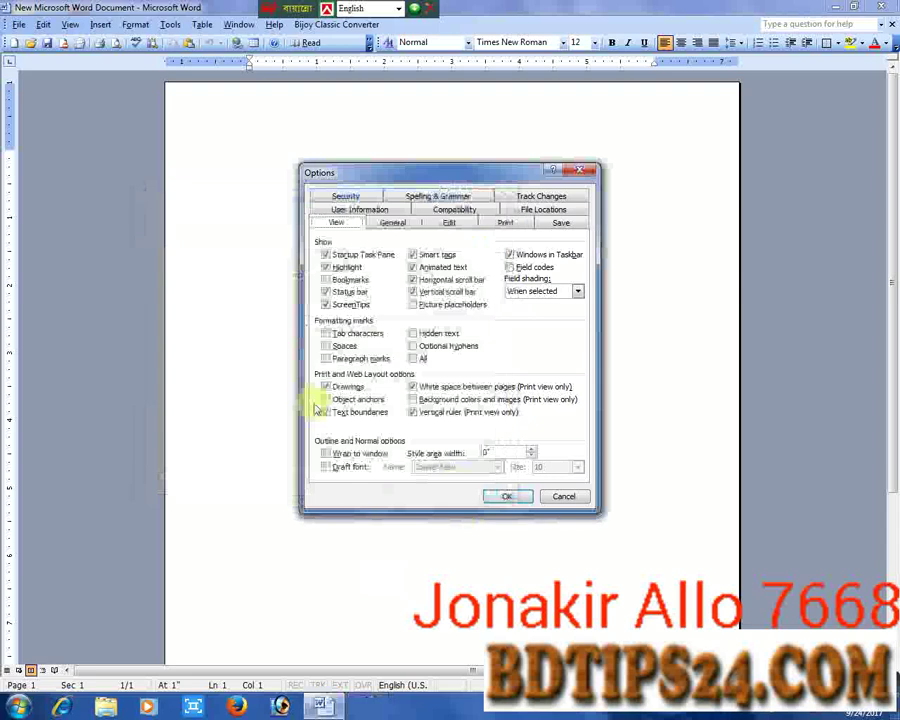
{"action": "left_click", "coordinate": [507, 496]}
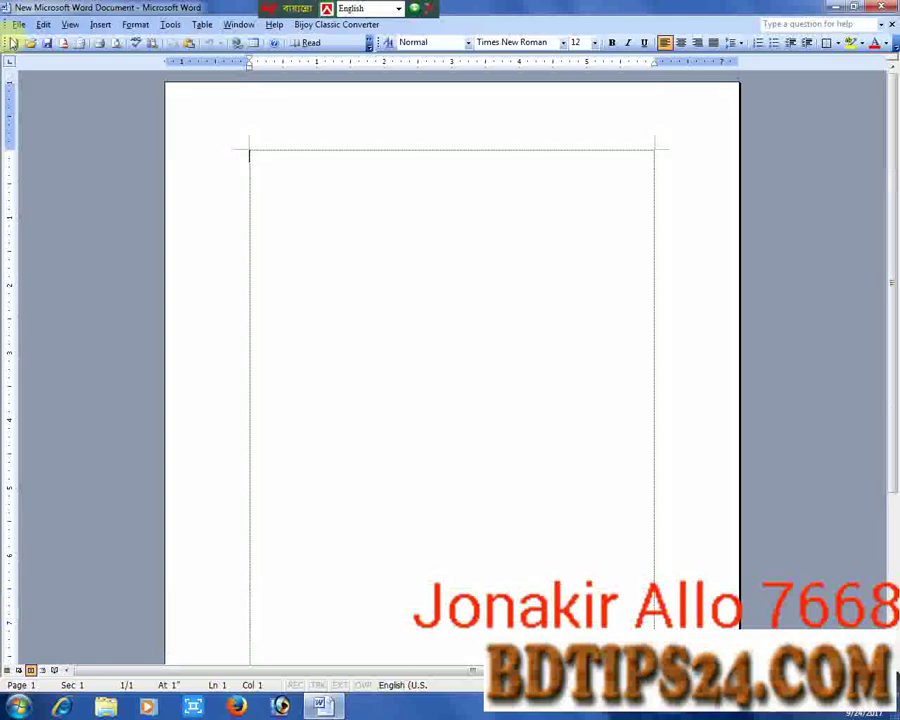
Step: Show the page thumbnails in the Word document and close Word
{"action": "left_click", "coordinate": [70, 25]}
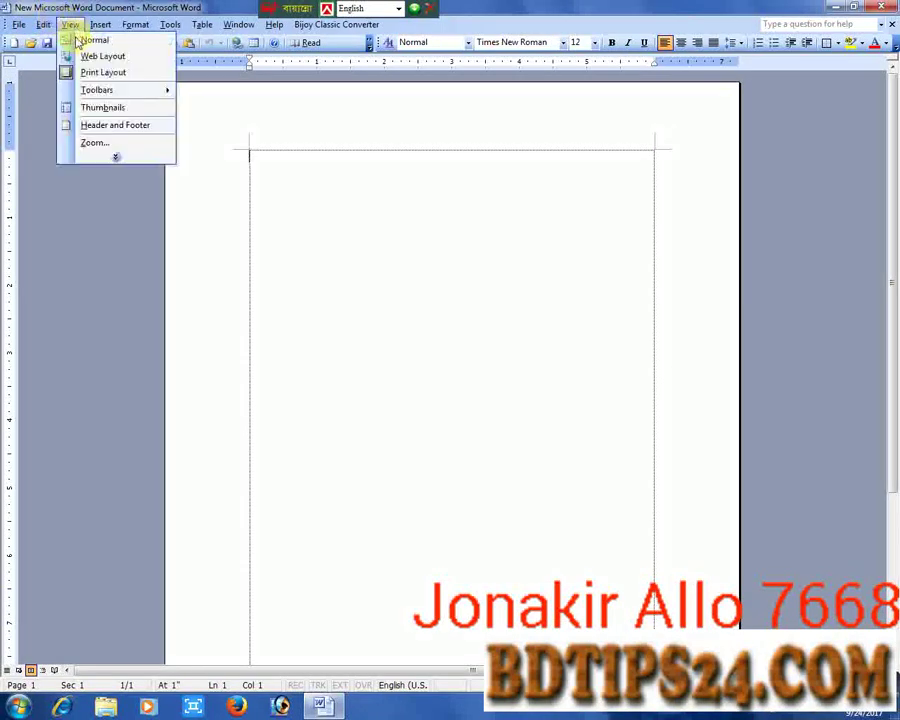
{"action": "left_click", "coordinate": [75, 106]}
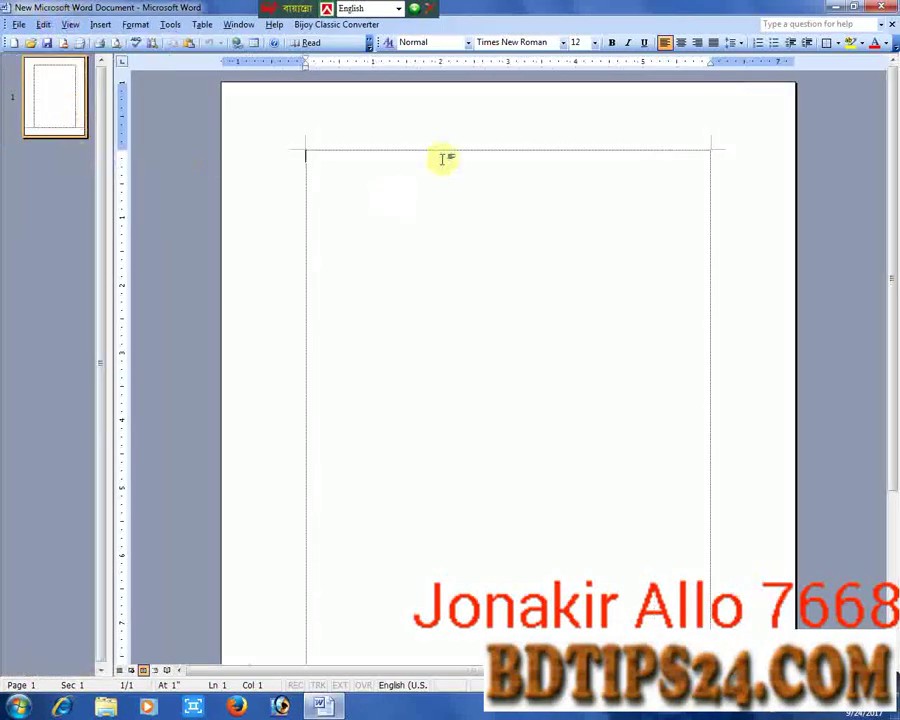
{"action": "left_click", "coordinate": [872, 10]}
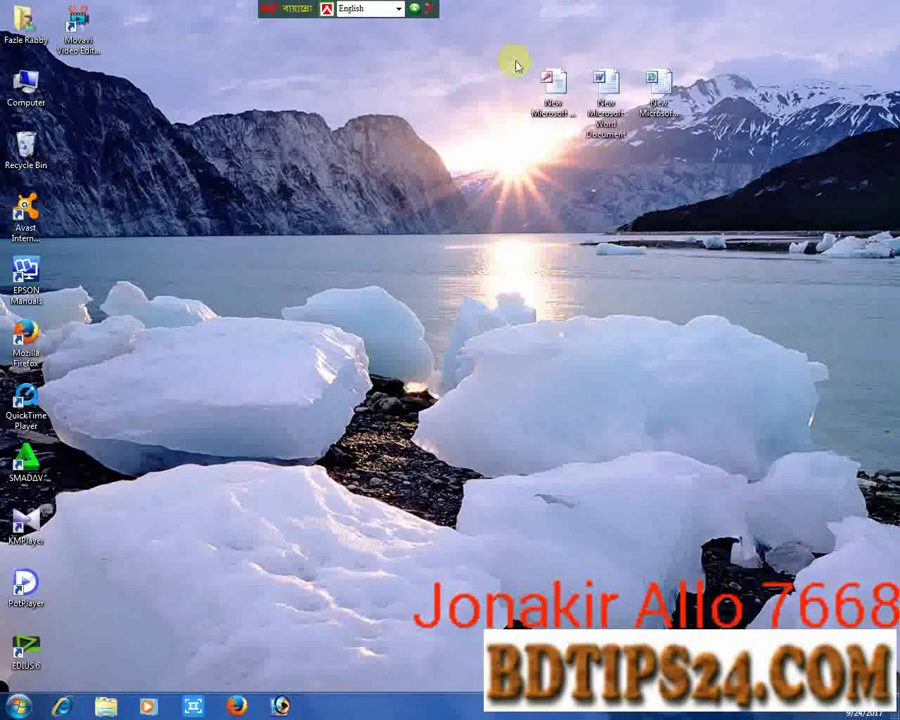
Step: Move the new Access, Word and Publisher files together to the open area of the desktop over the lake
{"action": "left_click_drag", "start_coordinate": [516, 66], "coordinate": [707, 152]}
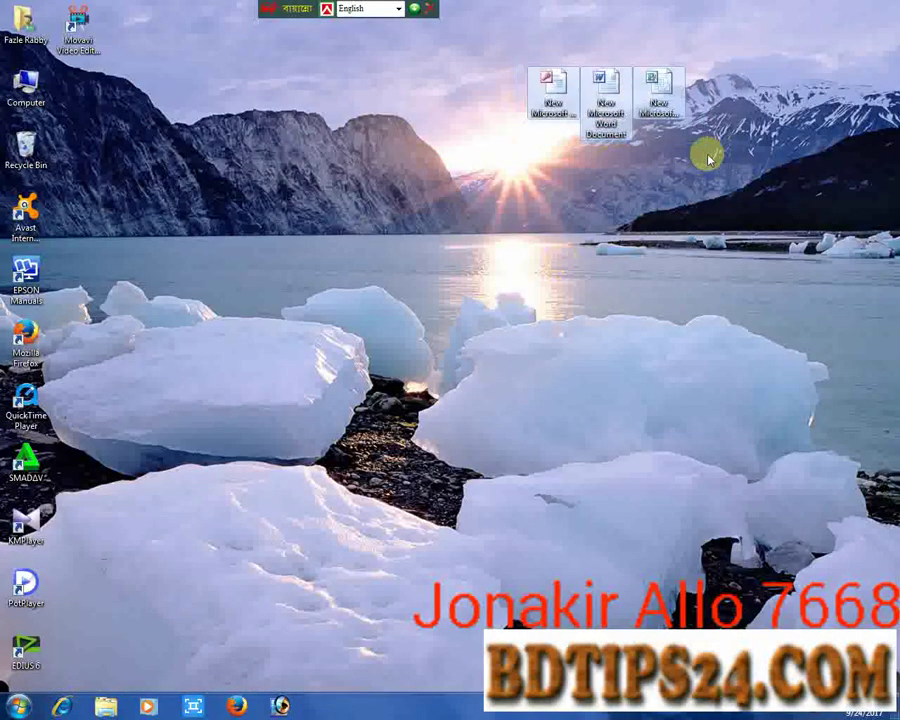
{"action": "left_click_drag", "start_coordinate": [602, 90], "coordinate": [285, 280]}
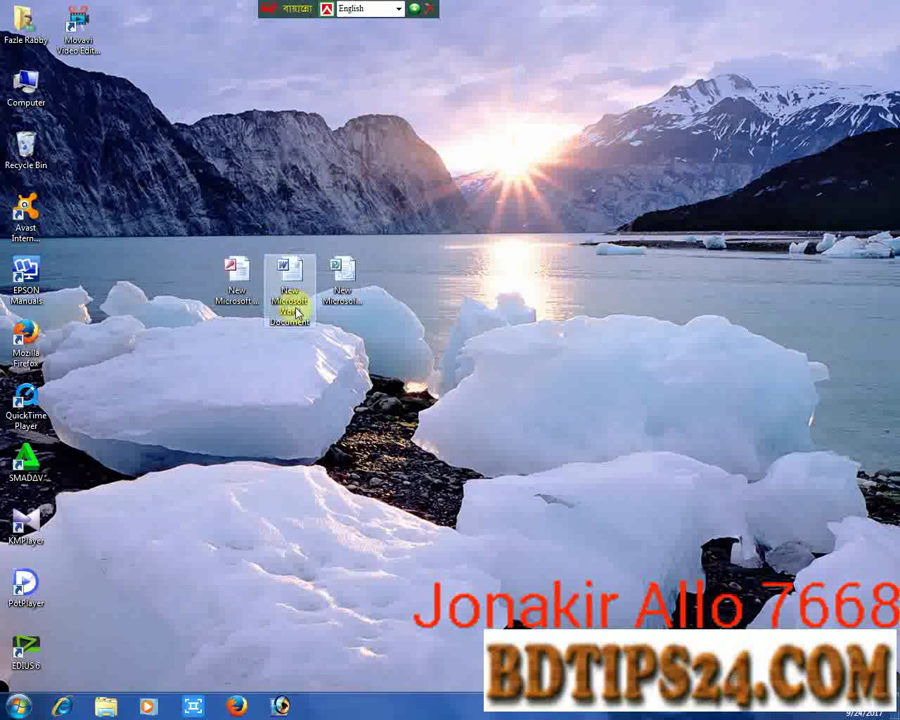
{"action": "left_click_drag", "start_coordinate": [210, 252], "coordinate": [360, 333]}
Step: Arrange the new Access, Word and Publisher files one by one in a row level with the Recycle Bin
{"action": "left_click", "coordinate": [235, 281]}
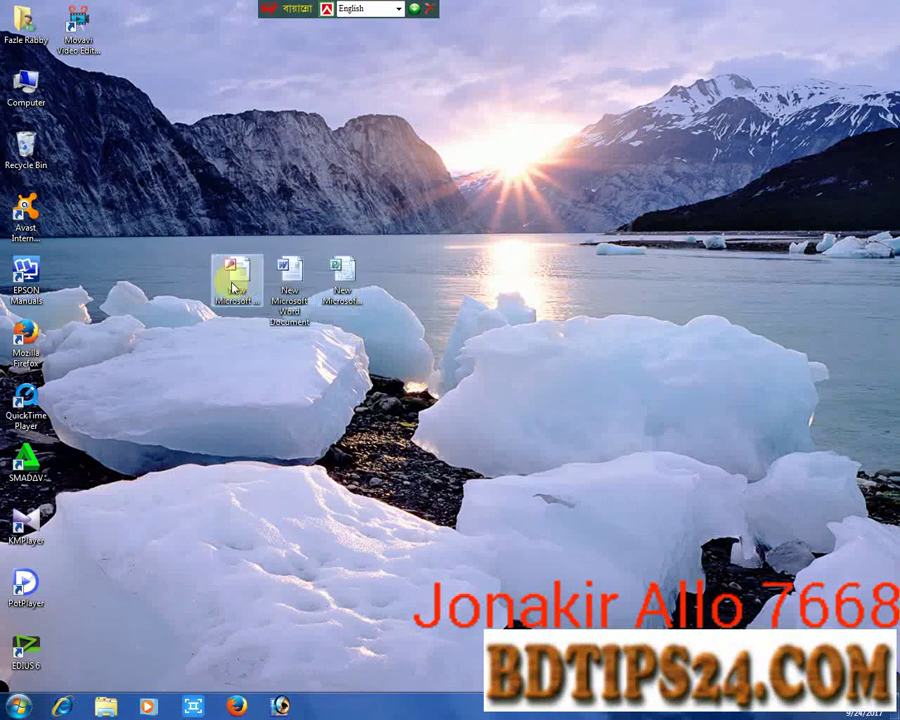
{"action": "left_click_drag", "start_coordinate": [235, 281], "coordinate": [184, 161]}
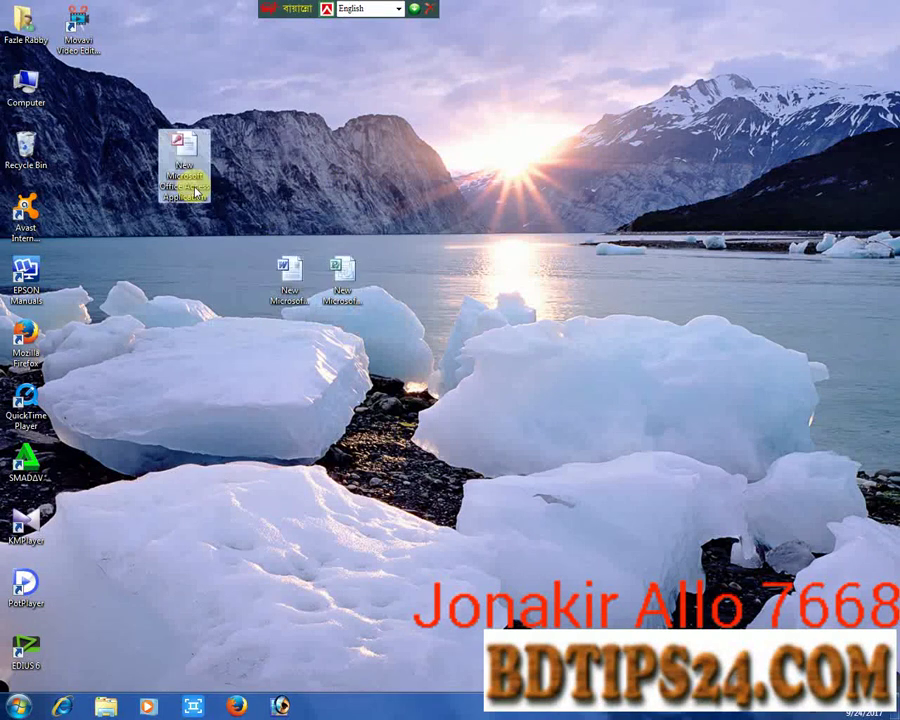
{"action": "left_click_drag", "start_coordinate": [402, 352], "coordinate": [228, 164]}
{"action": "left_click", "coordinate": [281, 291]}
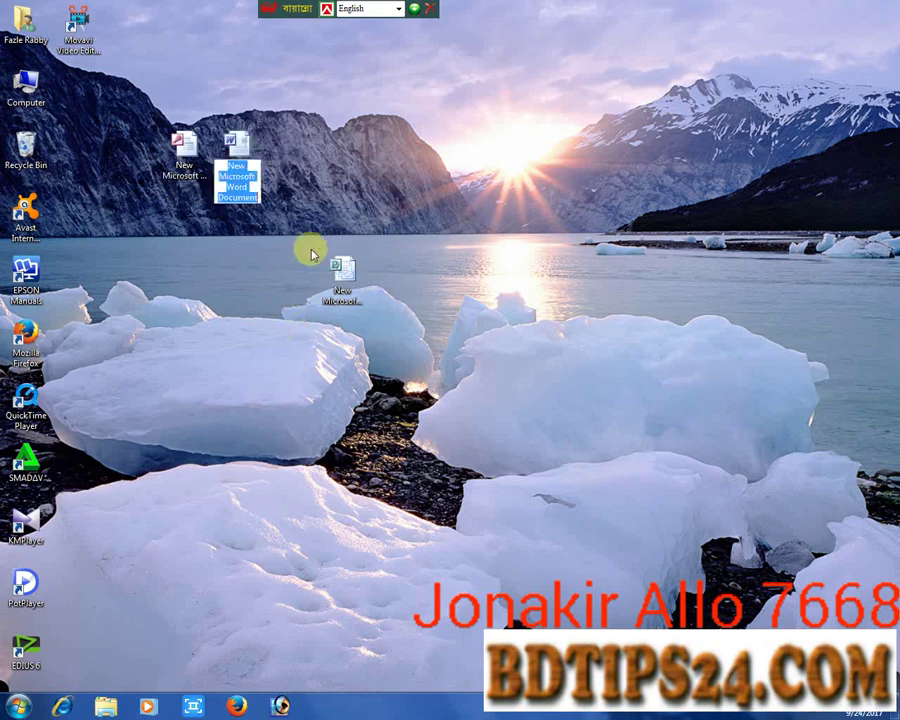
{"action": "left_click", "coordinate": [350, 285]}
{"action": "left_click_drag", "start_coordinate": [347, 280], "coordinate": [289, 138]}
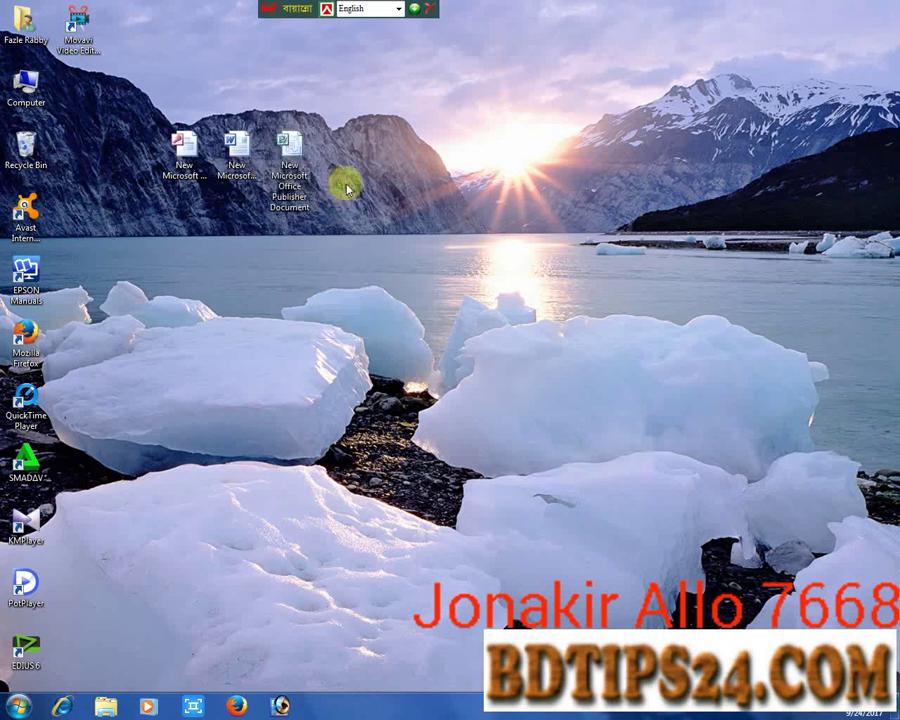
{"action": "left_click", "coordinate": [320, 183]}
{"action": "left_click", "coordinate": [291, 140]}
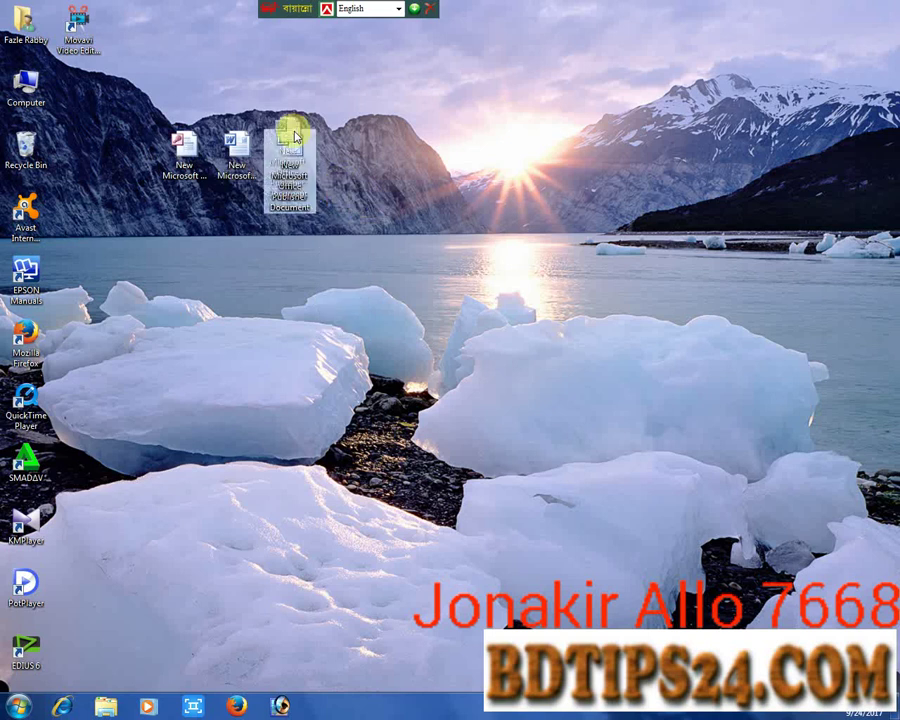
{"action": "left_click", "coordinate": [348, 127]}
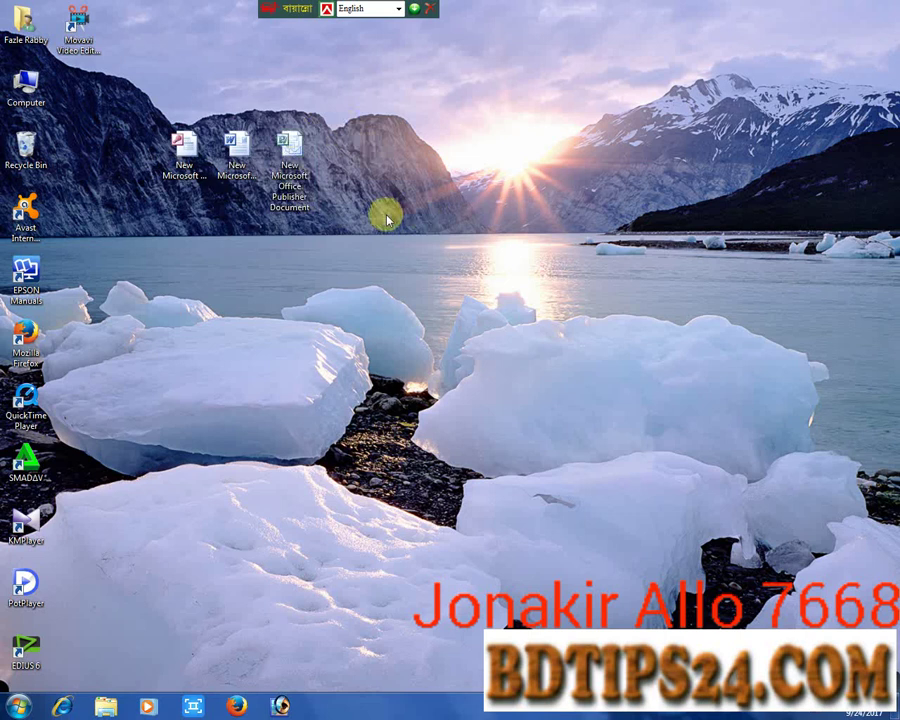
Step: Refresh the desktop several times
{"action": "right_click", "coordinate": [388, 126]}
{"action": "right_click", "coordinate": [407, 171]}
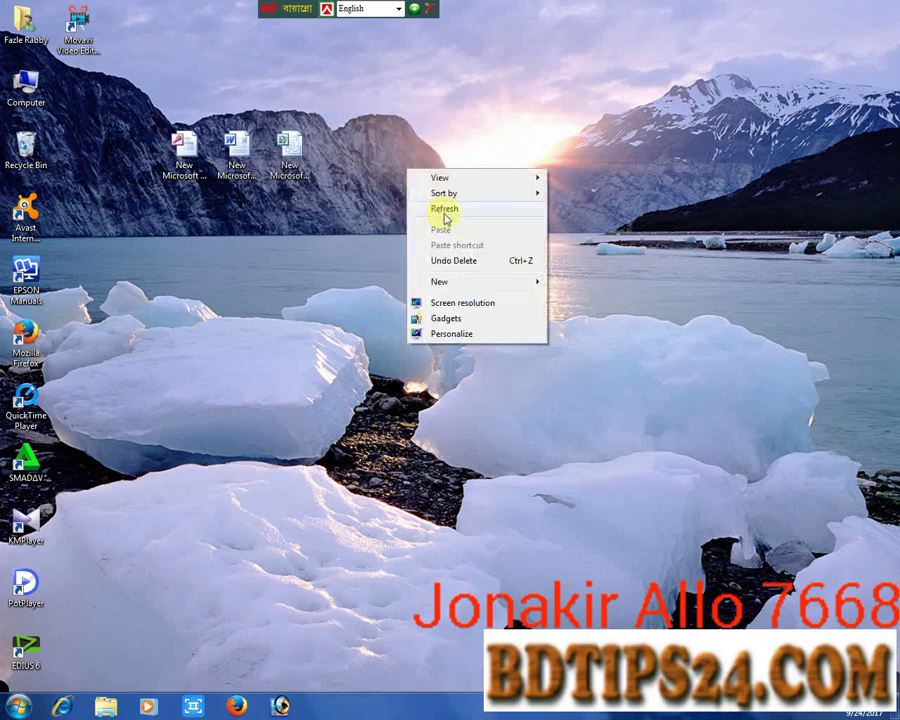
{"action": "right_click", "coordinate": [420, 177]}
{"action": "right_click", "coordinate": [444, 211]}
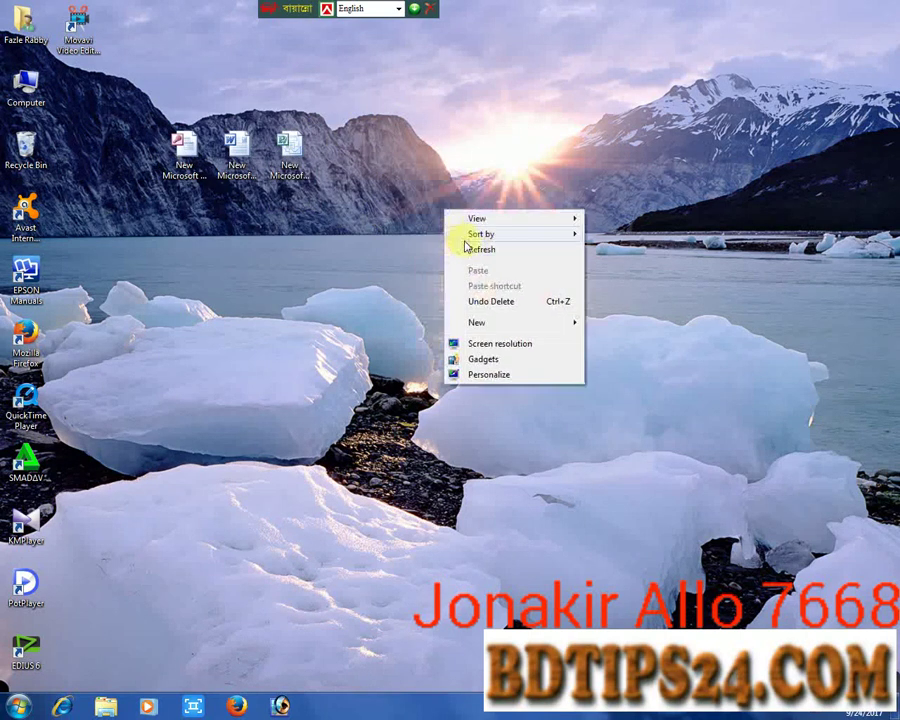
{"action": "right_click", "coordinate": [430, 197]}
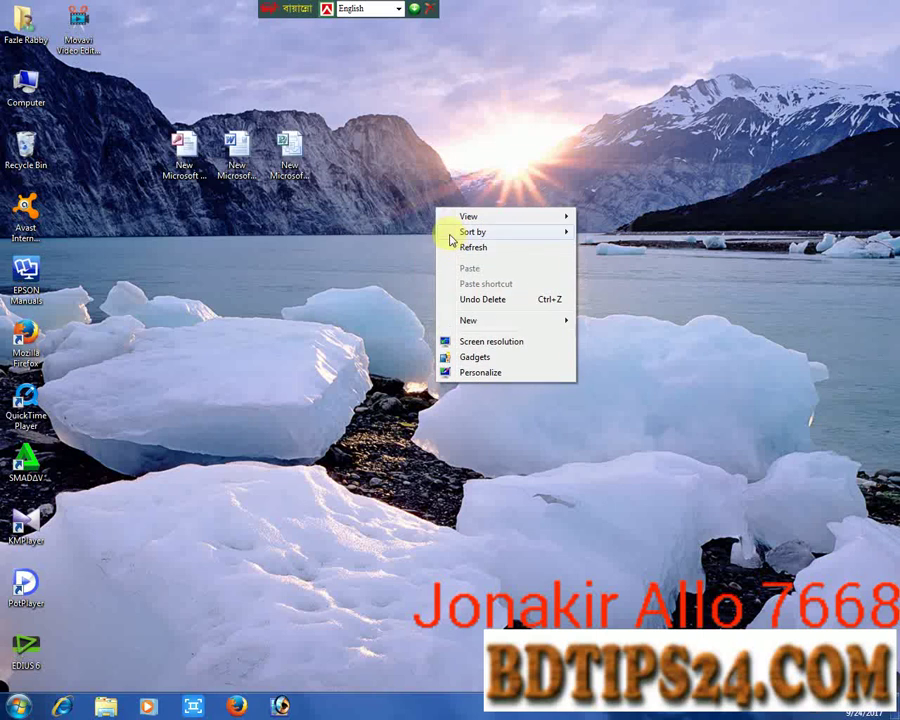
{"action": "left_click", "coordinate": [445, 226]}
{"action": "right_click", "coordinate": [436, 204]}
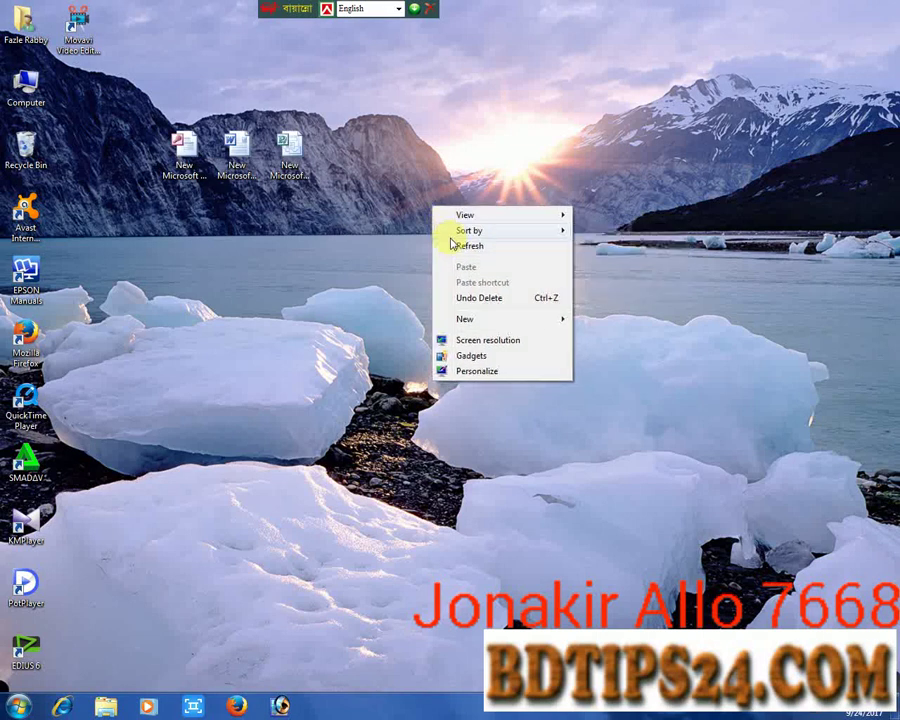
{"action": "right_click", "coordinate": [427, 202]}
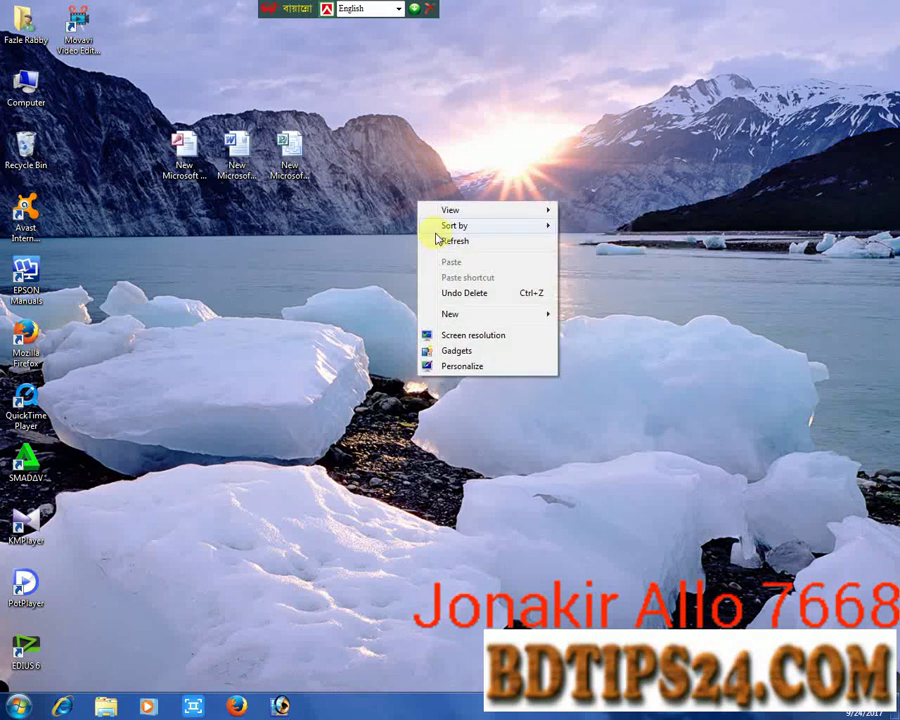
{"action": "left_click", "coordinate": [442, 240]}
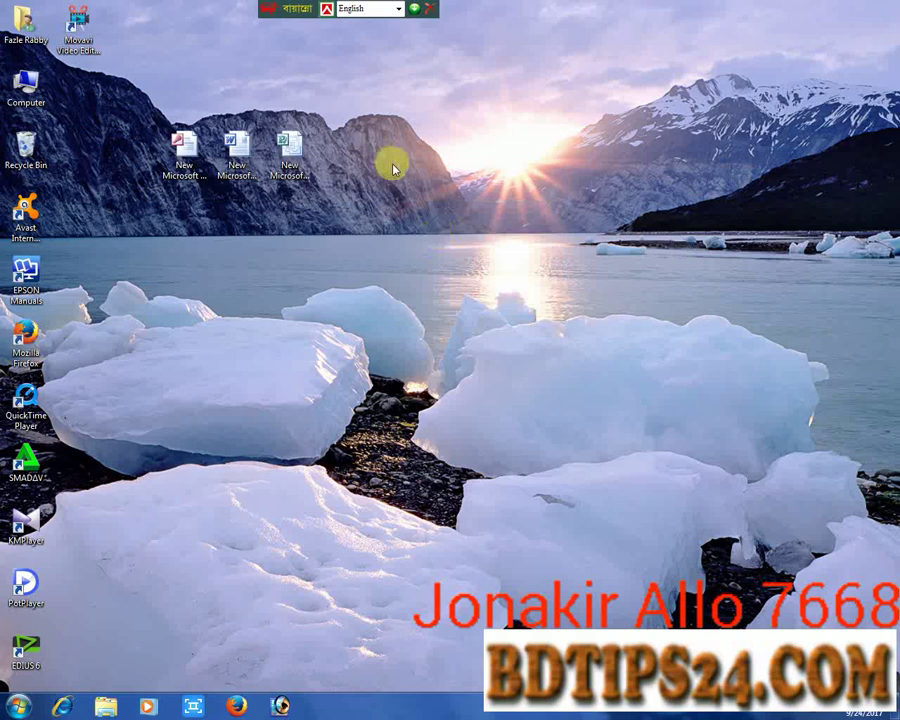
{"action": "right_click", "coordinate": [393, 167]}
{"action": "left_click", "coordinate": [414, 201]}
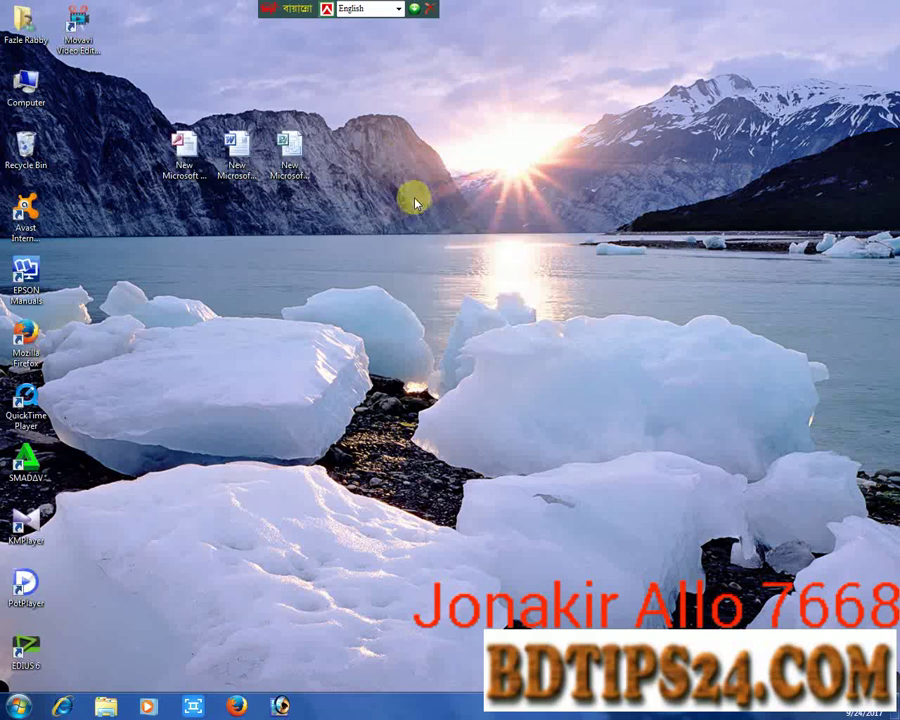
{"action": "left_click", "coordinate": [433, 218]}
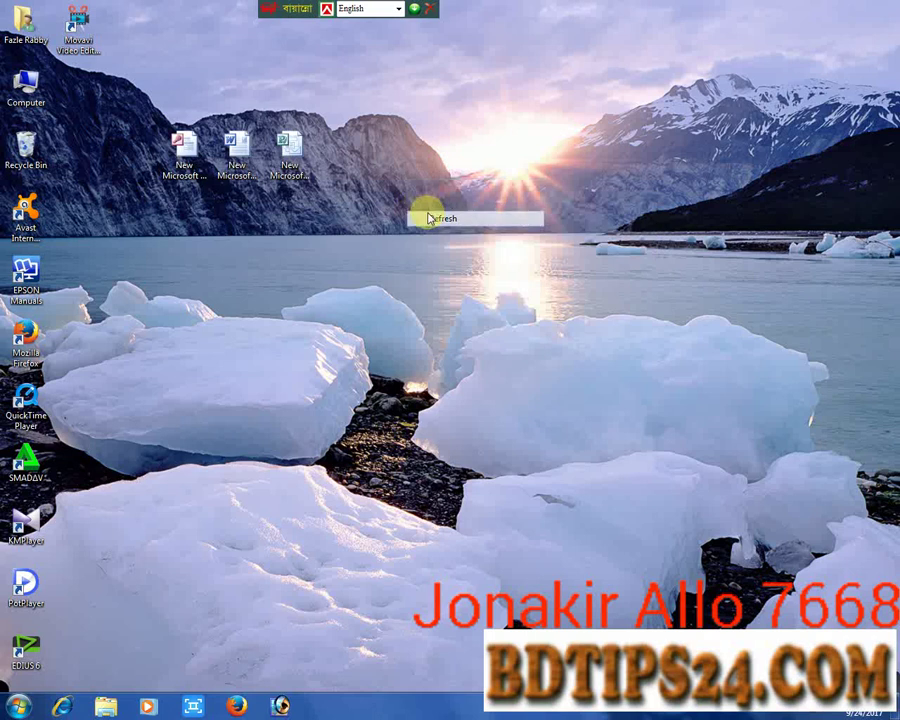
{"action": "right_click", "coordinate": [428, 212]}
{"action": "left_click", "coordinate": [452, 252]}
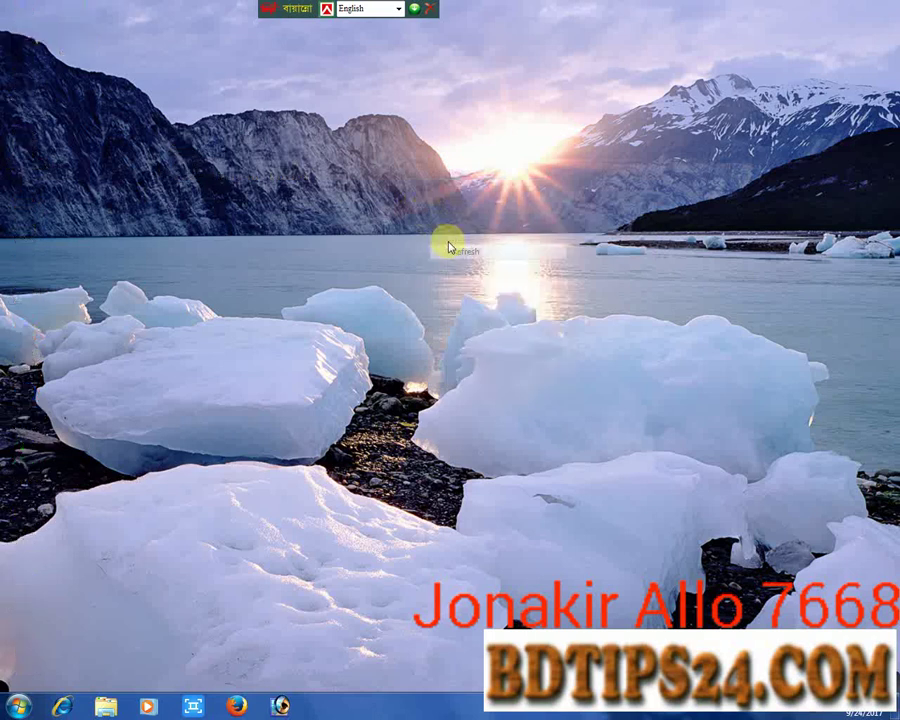
{"action": "right_click", "coordinate": [446, 240]}
{"action": "left_click", "coordinate": [480, 280]}
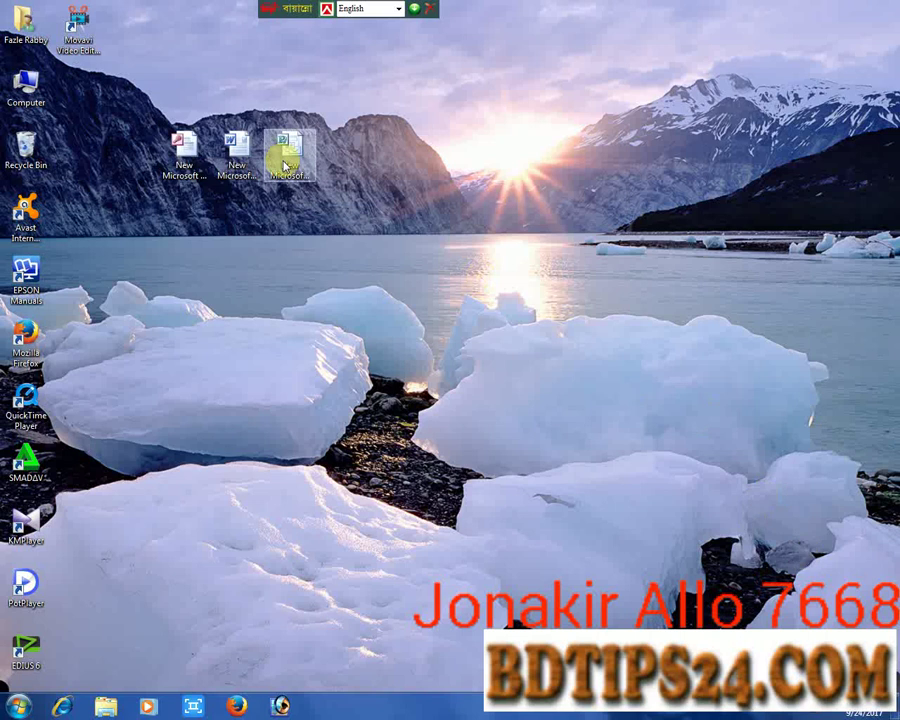
{"action": "right_click", "coordinate": [366, 193]}
{"action": "left_click", "coordinate": [398, 243]}
{"action": "right_click", "coordinate": [402, 237]}
{"action": "left_click", "coordinate": [422, 278]}
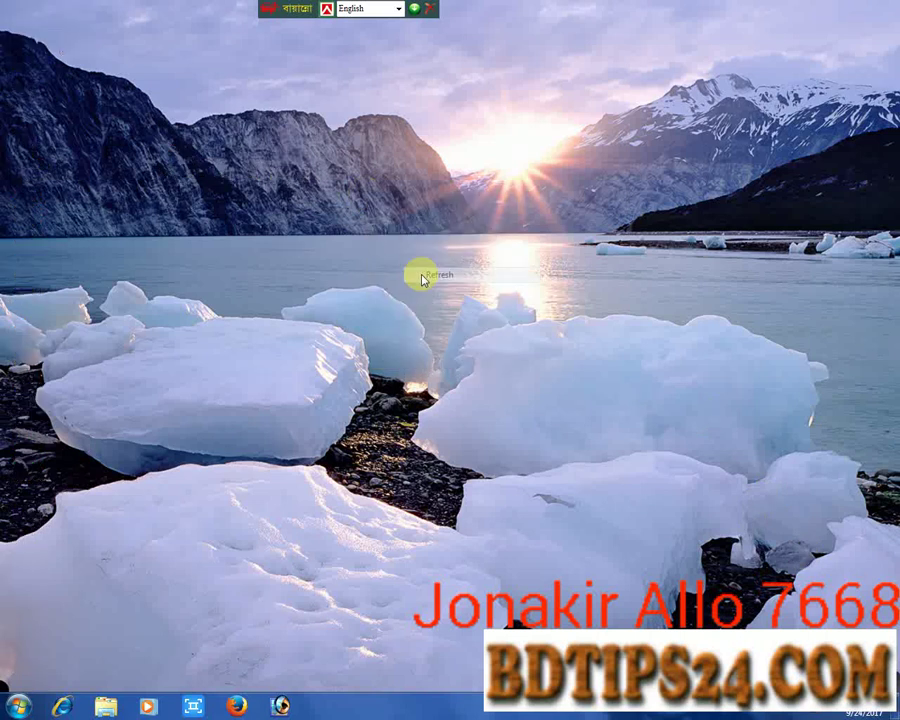
{"action": "right_click", "coordinate": [420, 272]}
{"action": "left_click", "coordinate": [440, 310]}
{"action": "right_click", "coordinate": [410, 241]}
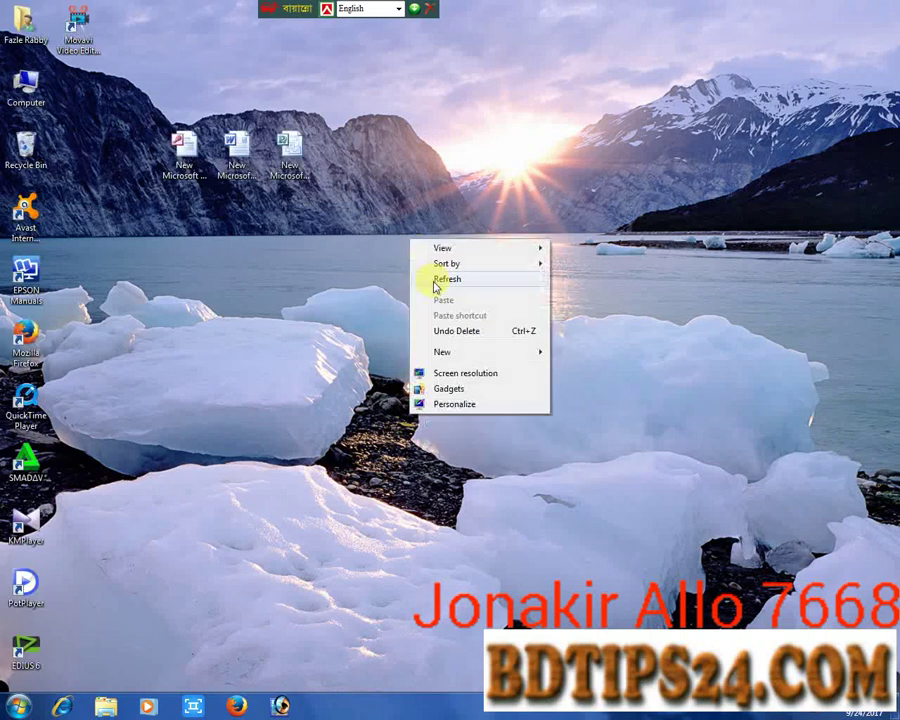
{"action": "left_click", "coordinate": [434, 285]}
{"action": "right_click", "coordinate": [428, 275]}
{"action": "left_click", "coordinate": [446, 312]}
{"action": "right_click", "coordinate": [432, 298]}
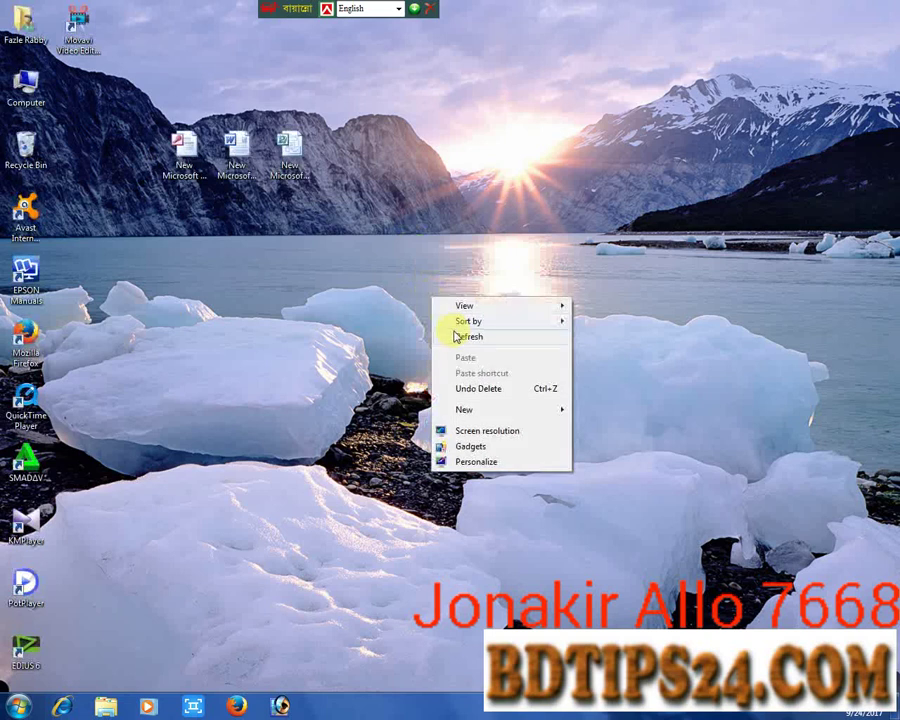
{"action": "left_click", "coordinate": [455, 337]}
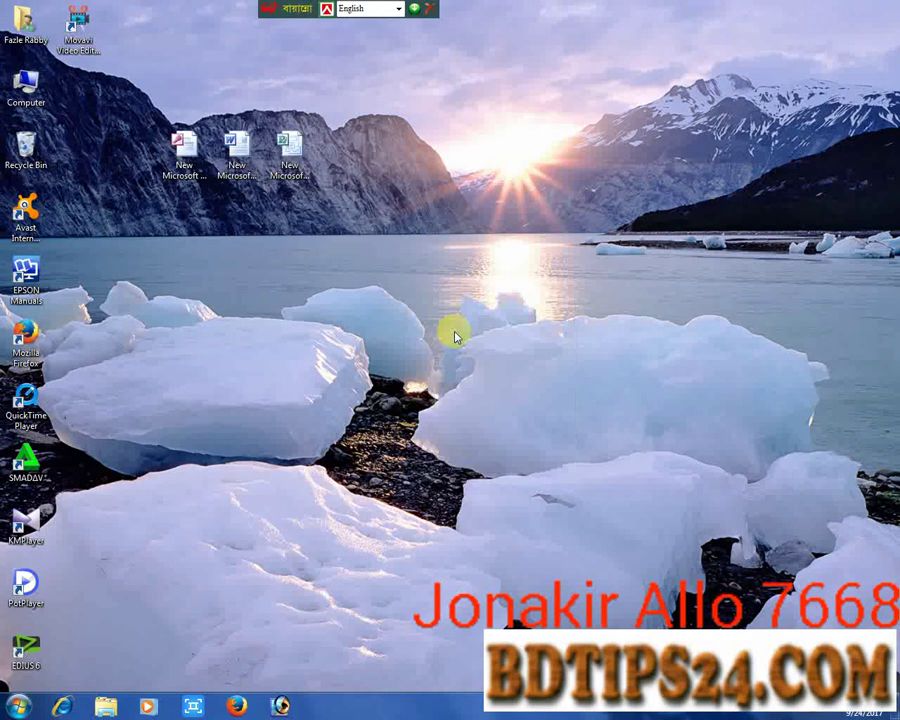